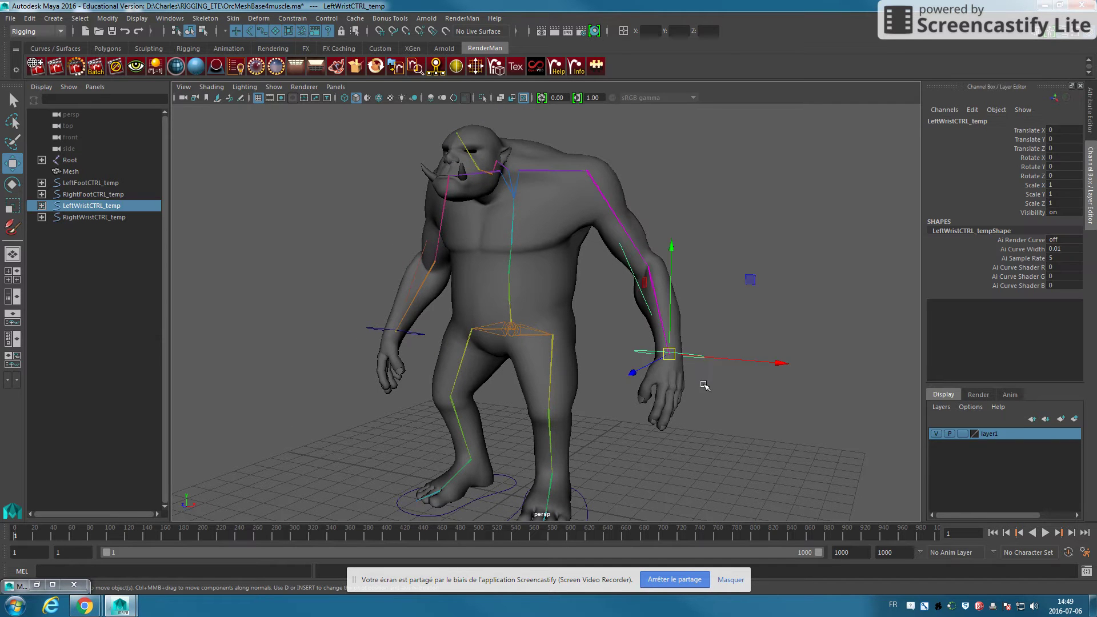
Step: Undo the left wrist control move and select the orc mesh in the Outliner
key(ctrl+z)
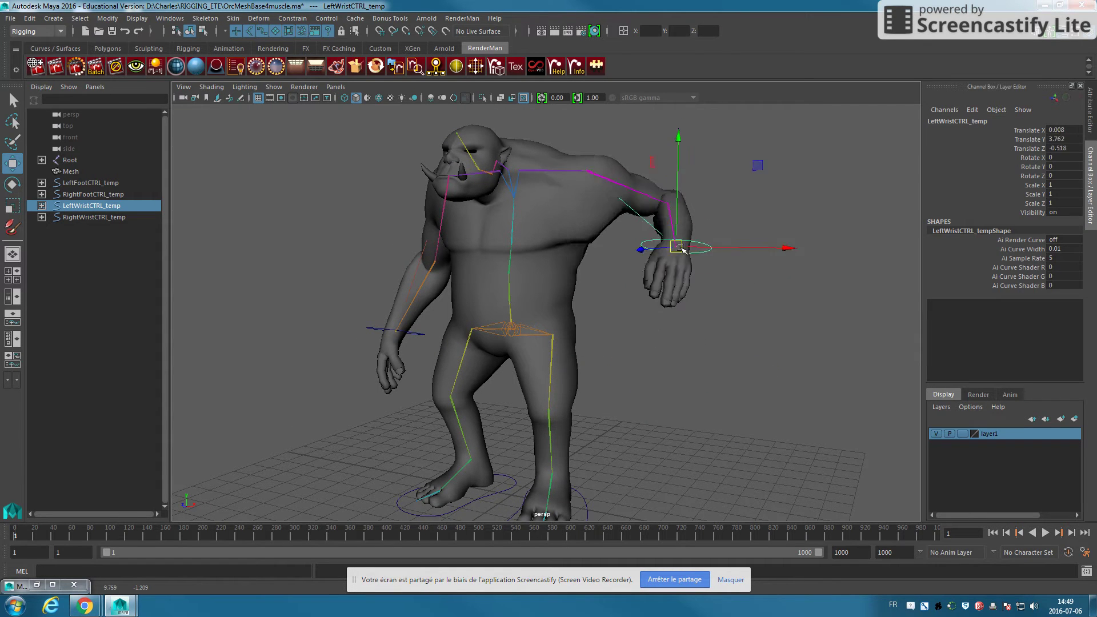
click(674, 172)
click(611, 172)
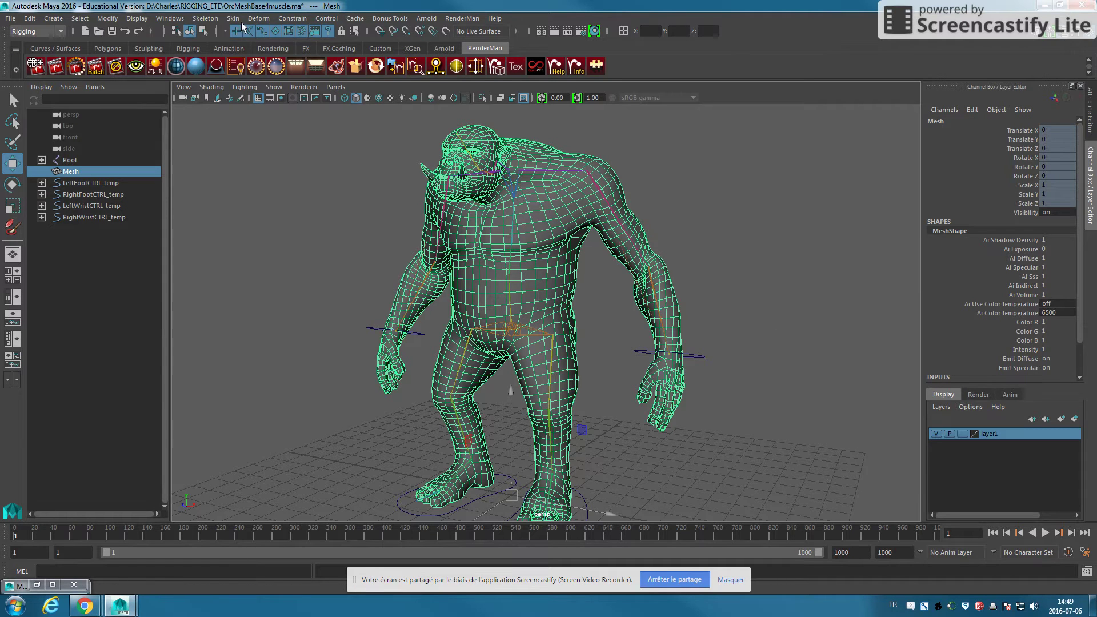
Step: Convert the orc's smooth skin to a Maya Muscle system, deleting the skinCluster and using X-axis capsules
click(258, 18)
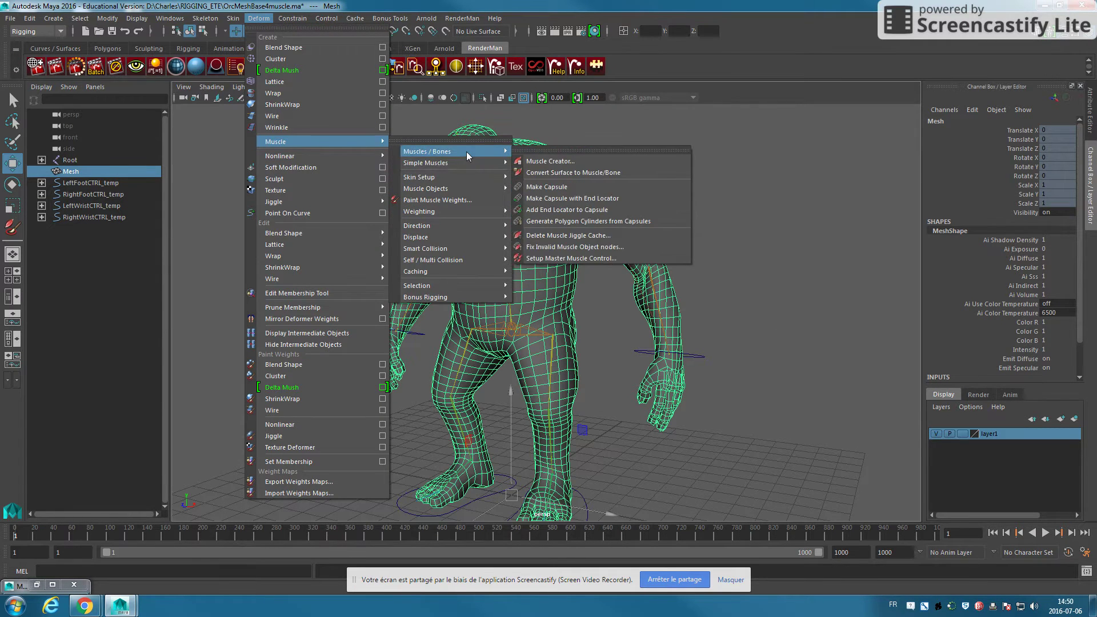
mouse_move(419, 177)
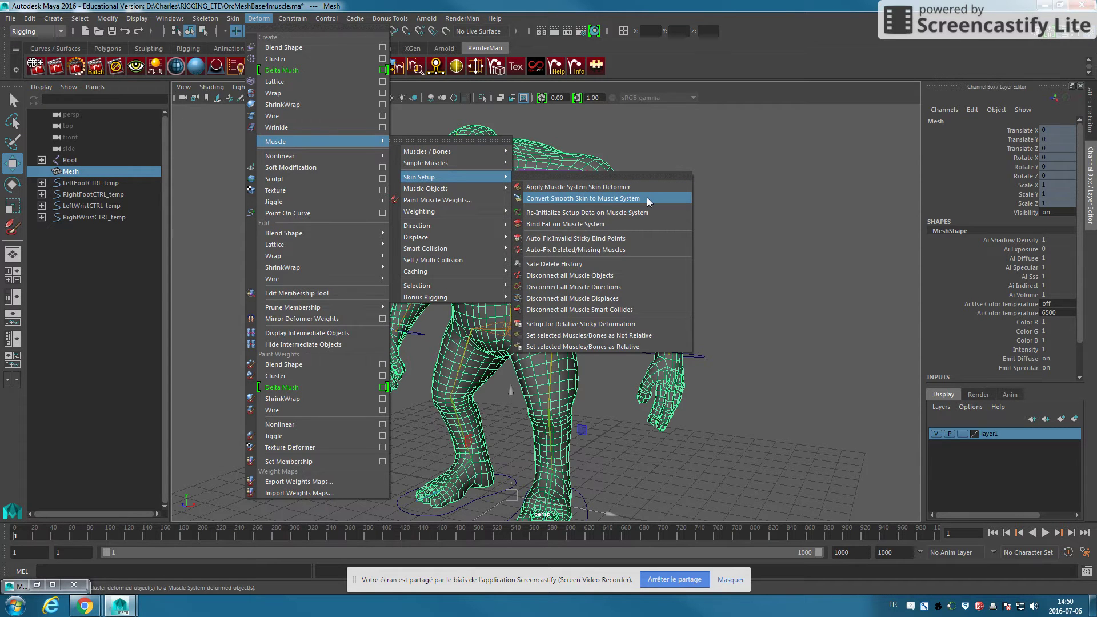
click(647, 200)
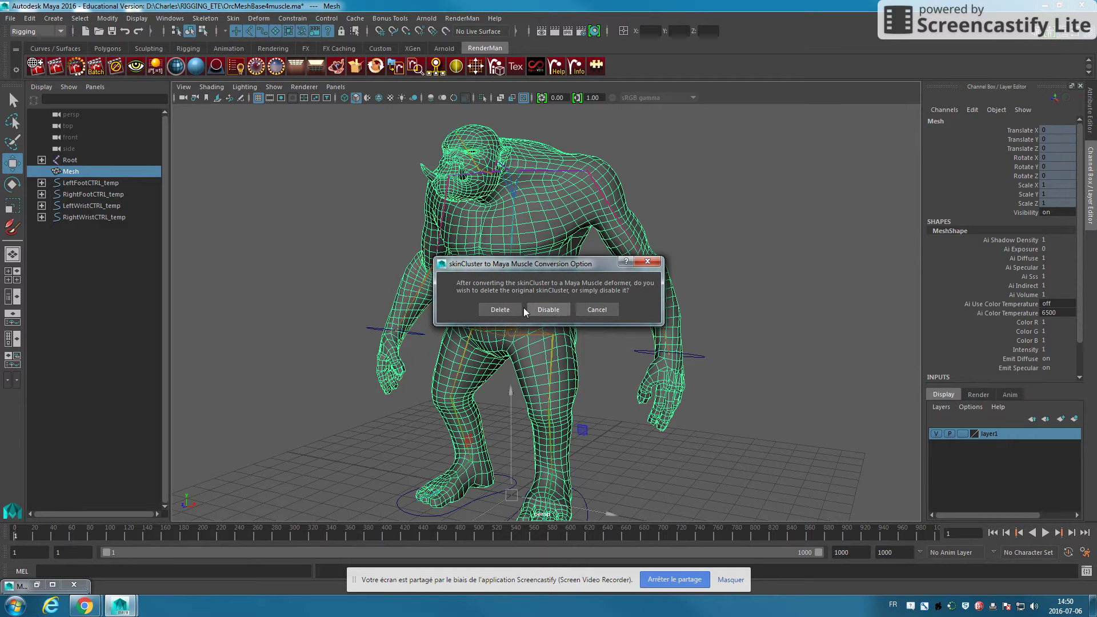
click(508, 308)
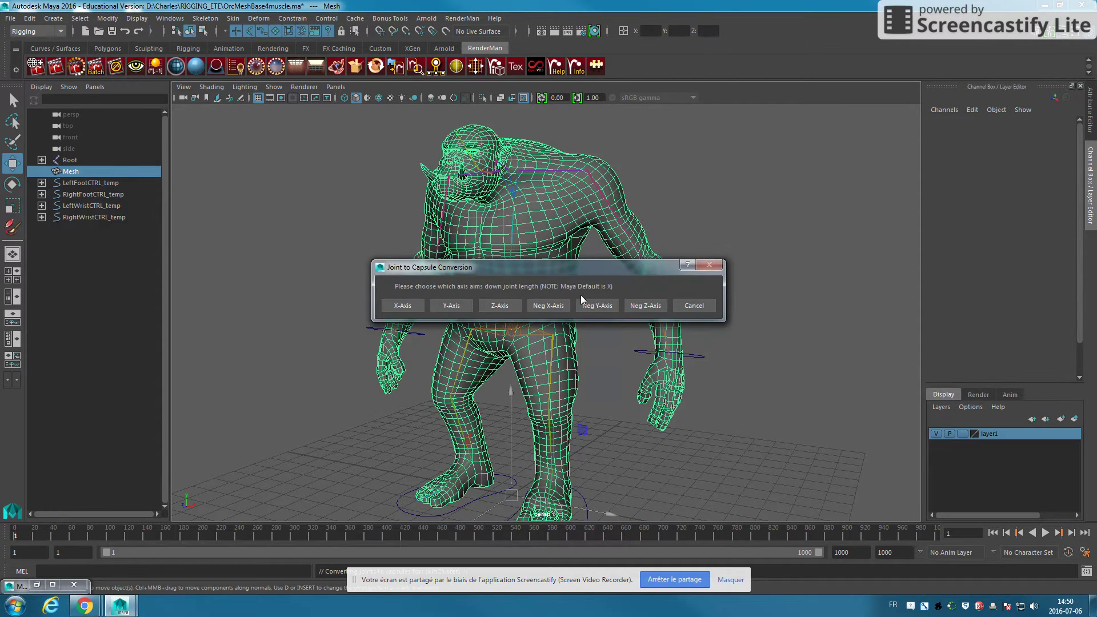
click(403, 306)
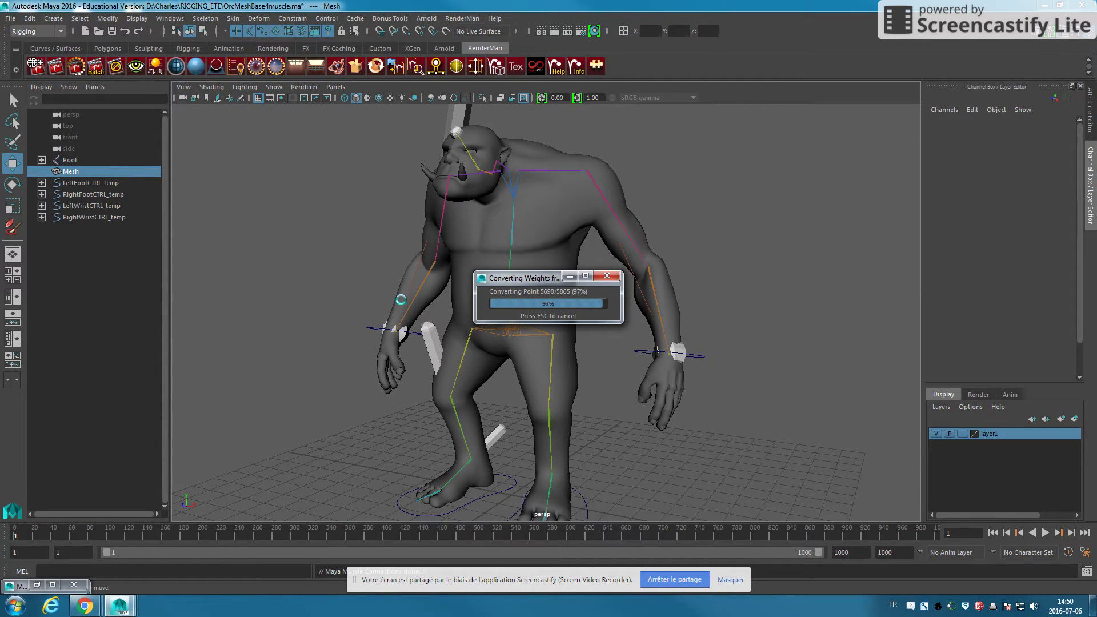
Step: Turn on X-Ray Joints and set layer1 to Template, then zoom in on the foot
alt+drag(447, 300, 526, 237)
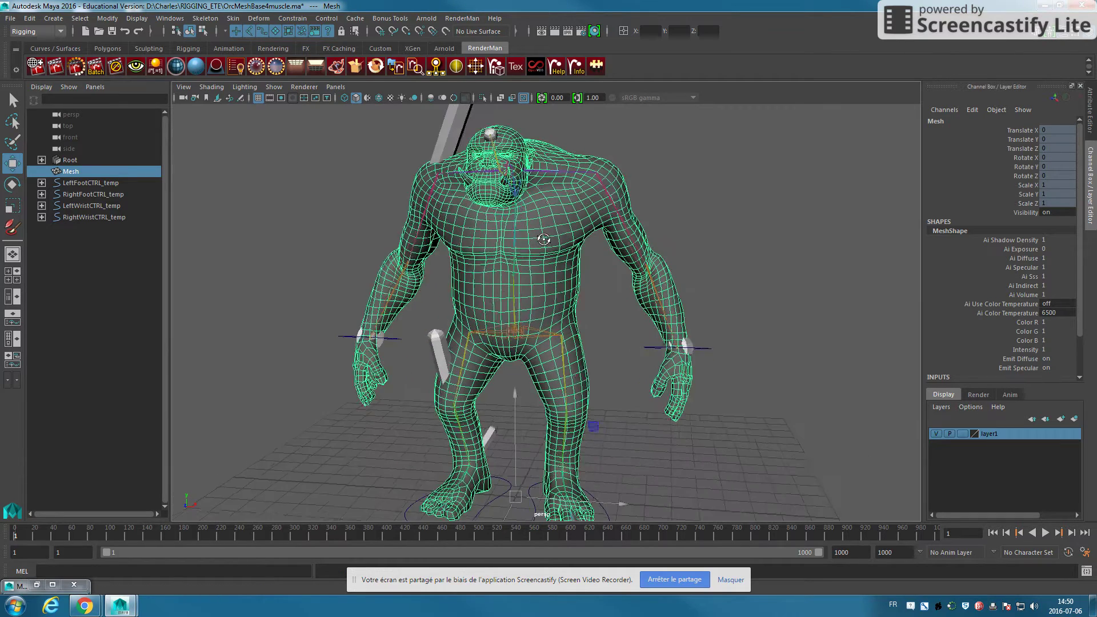
click(500, 97)
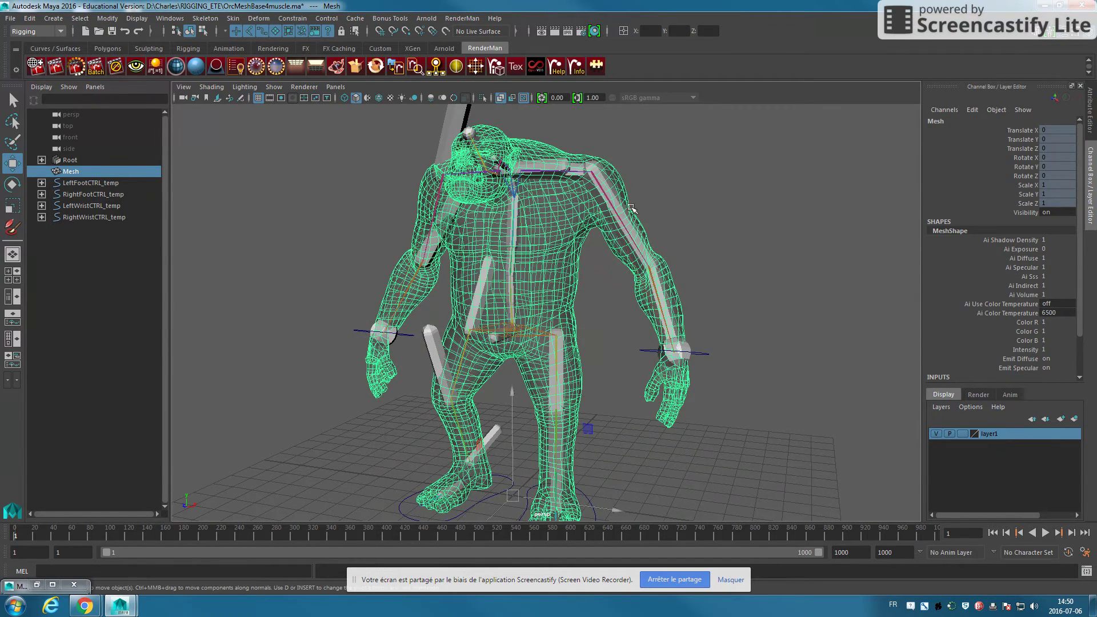
click(686, 207)
mouse_move(715, 238)
alt+mouse_down()
mouse_move(688, 268)
mouse_move(827, 398)
alt+mouse_up()
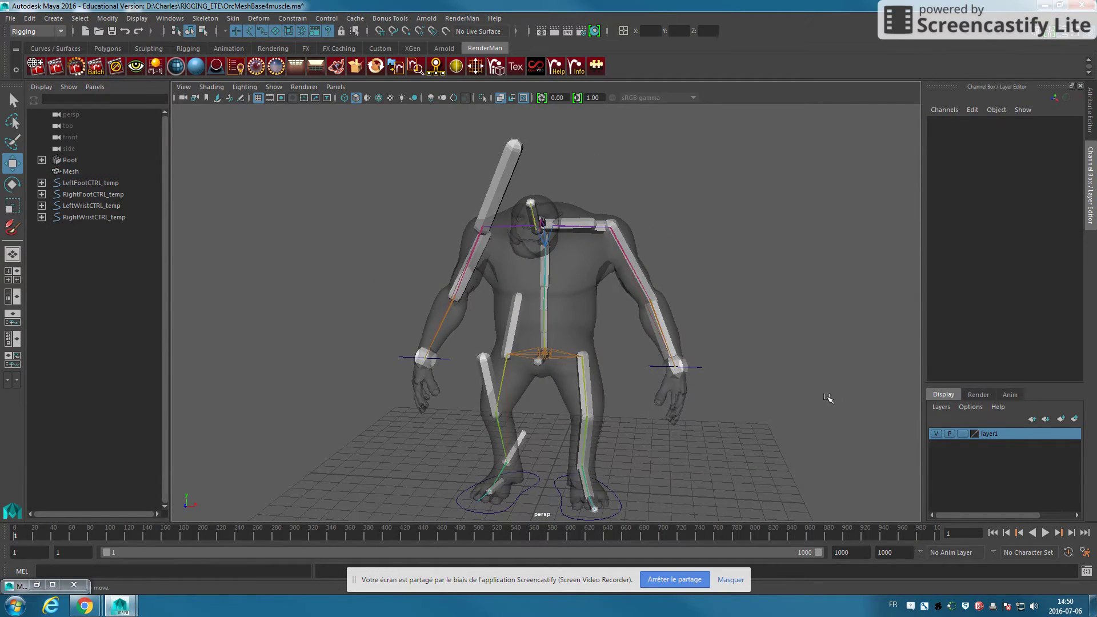
click(962, 435)
mouse_move(652, 257)
alt+mouse_down()
mouse_move(698, 281)
mouse_move(612, 288)
alt+mouse_up()
scroll(611, 288, up, 3)
scroll(539, 306, up, 3)
scroll(514, 422, up, 2)
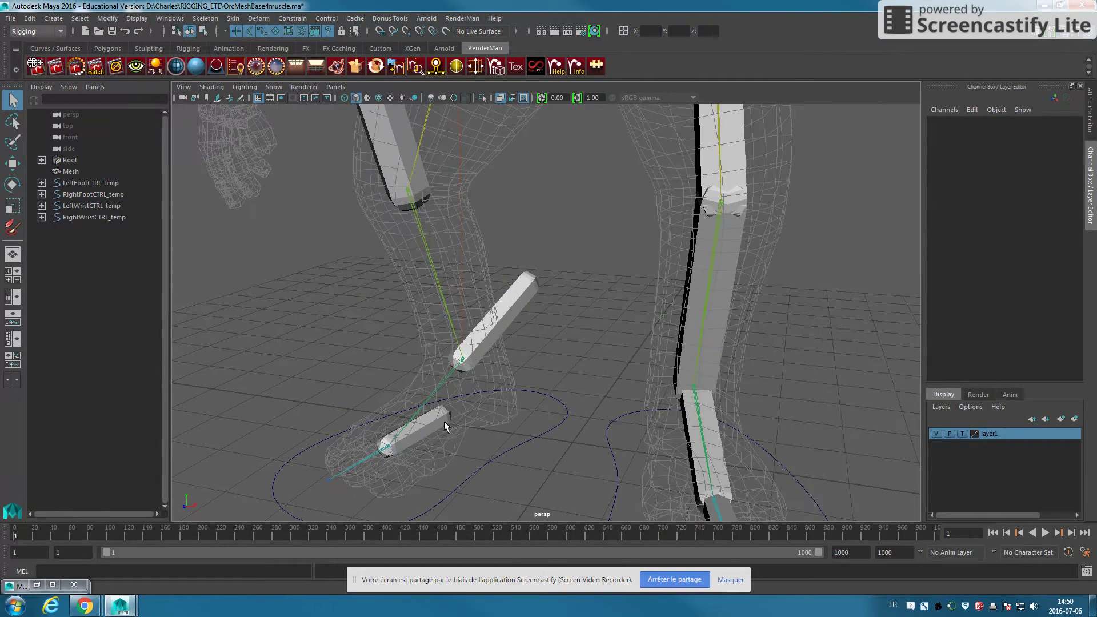
Step: Select the RightAnkle, RightKnee and RightHip capsules
click(445, 426)
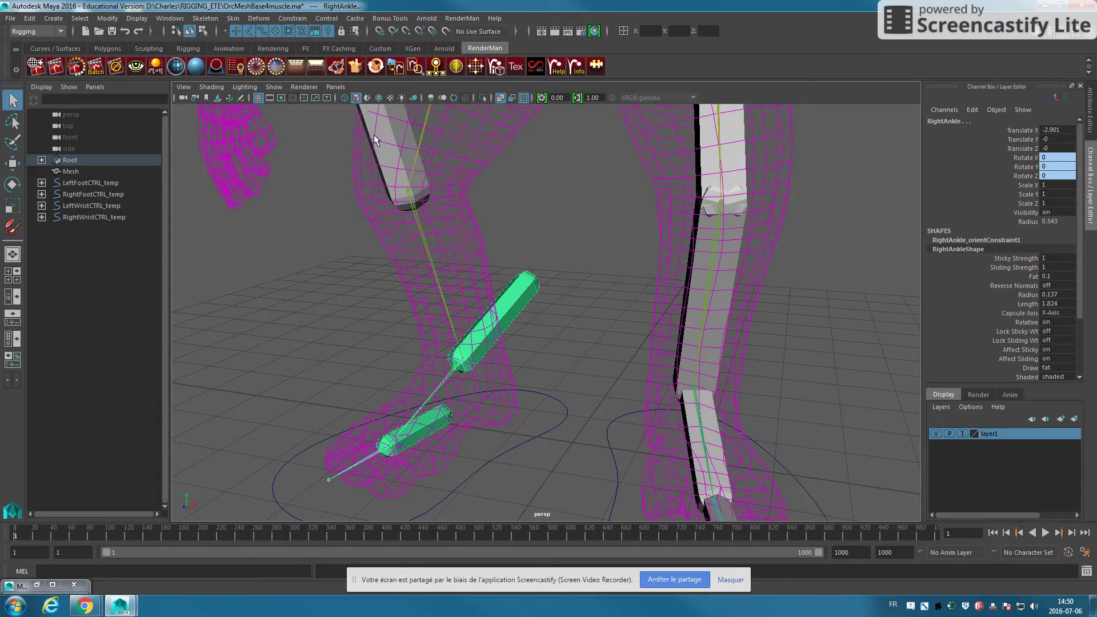
alt+drag(374, 140, 445, 279)
click(444, 279)
scroll(559, 221, up, 2)
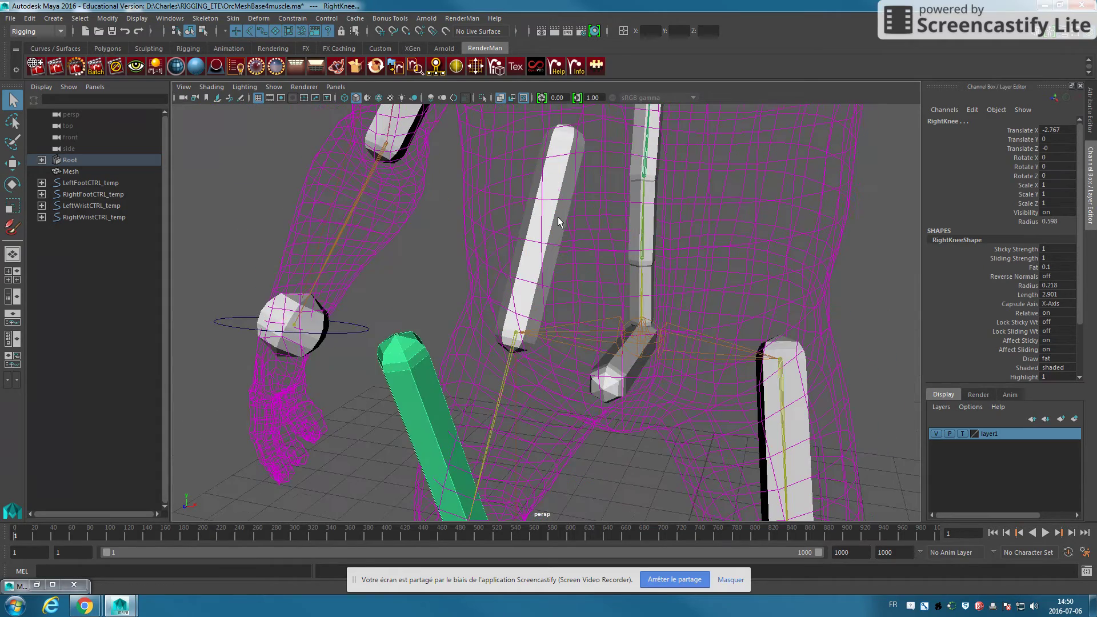
scroll(583, 202, down, 2)
scroll(483, 255, up, 3)
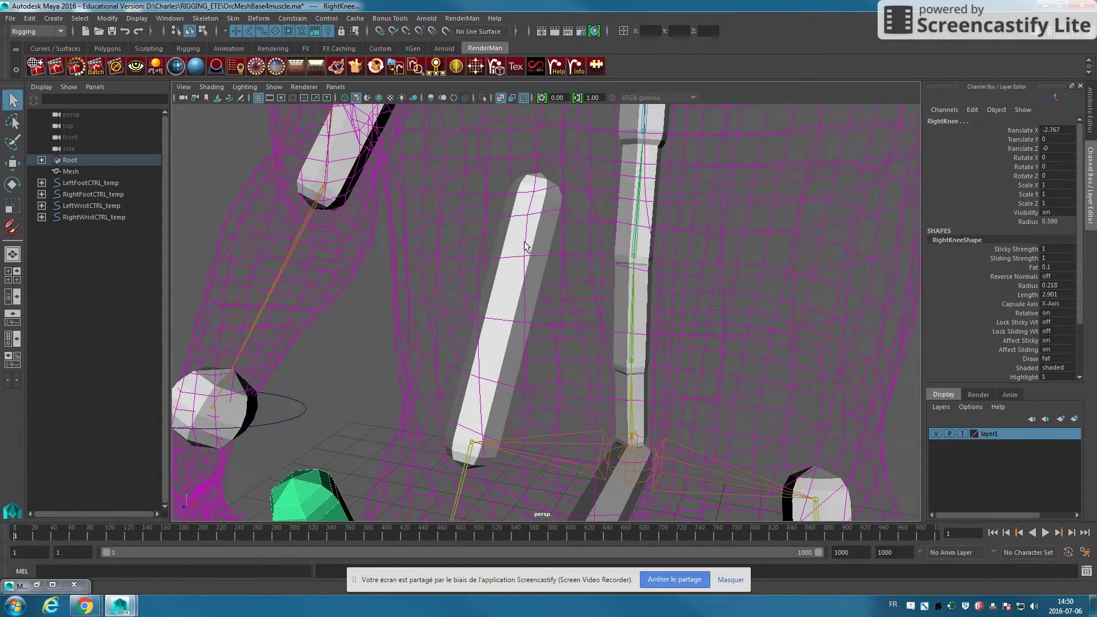
scroll(676, 274, up, 3)
scroll(496, 188, up, 2)
alt+drag(495, 187, 626, 287)
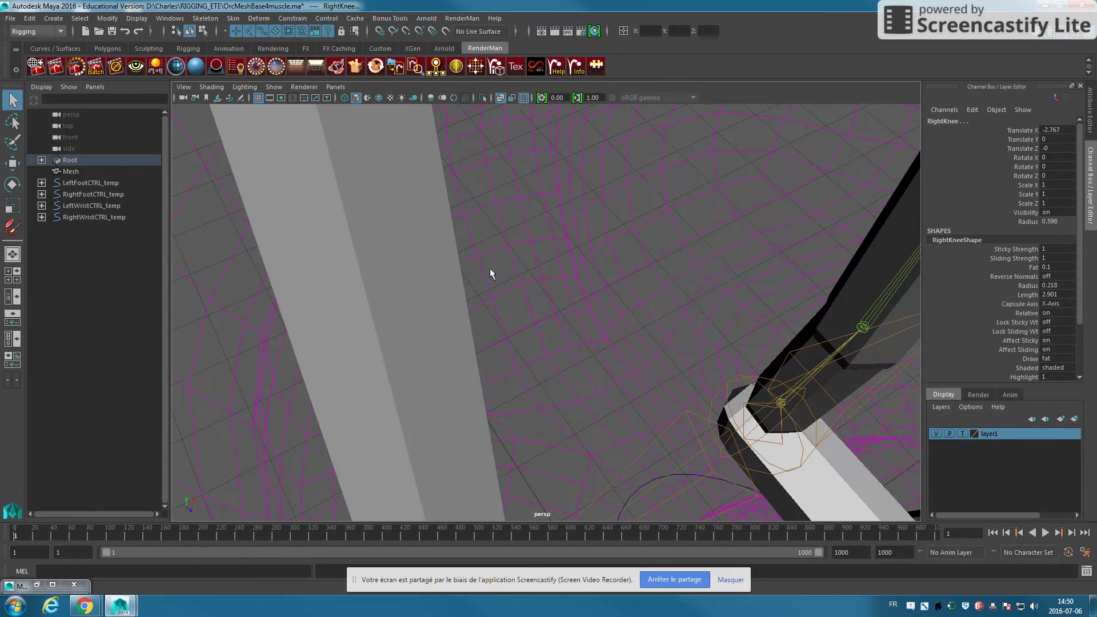
drag(341, 227, 350, 234)
scroll(350, 234, down, 5)
alt+drag(407, 263, 529, 304)
Step: Add the RightWrist, RightElbow, RightShoulder and RightClavicle capsules to the selection
click(453, 292)
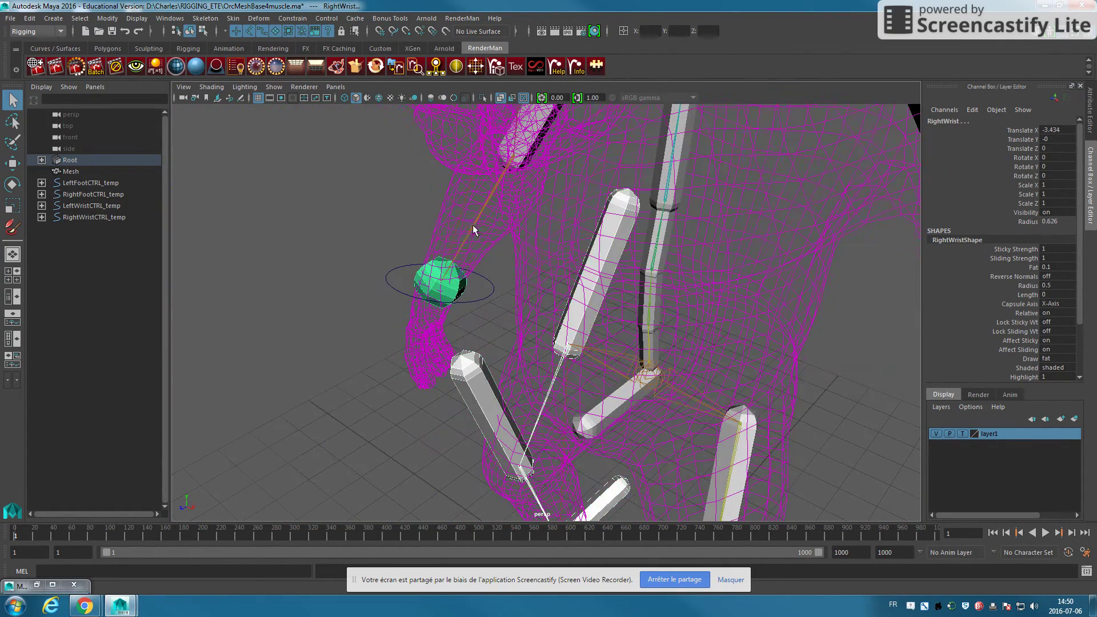
alt+drag(453, 292, 543, 262)
scroll(615, 242, up, 4)
scroll(615, 242, down, 5)
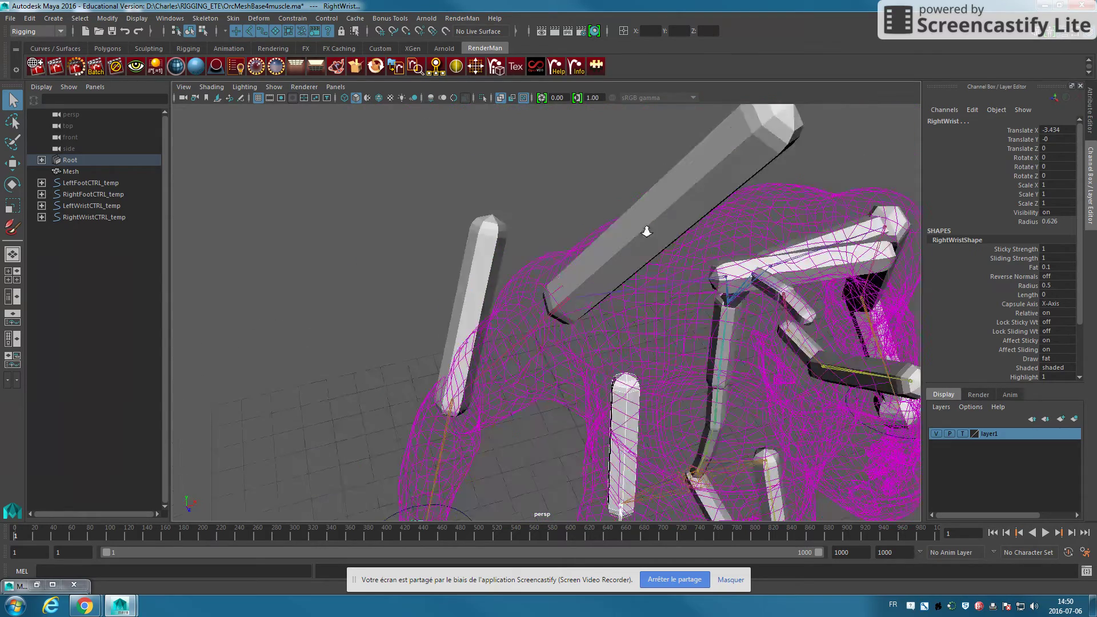
click(512, 289)
click(613, 242)
alt+drag(612, 242, 667, 356)
scroll(667, 355, up, 4)
scroll(652, 377, up, 3)
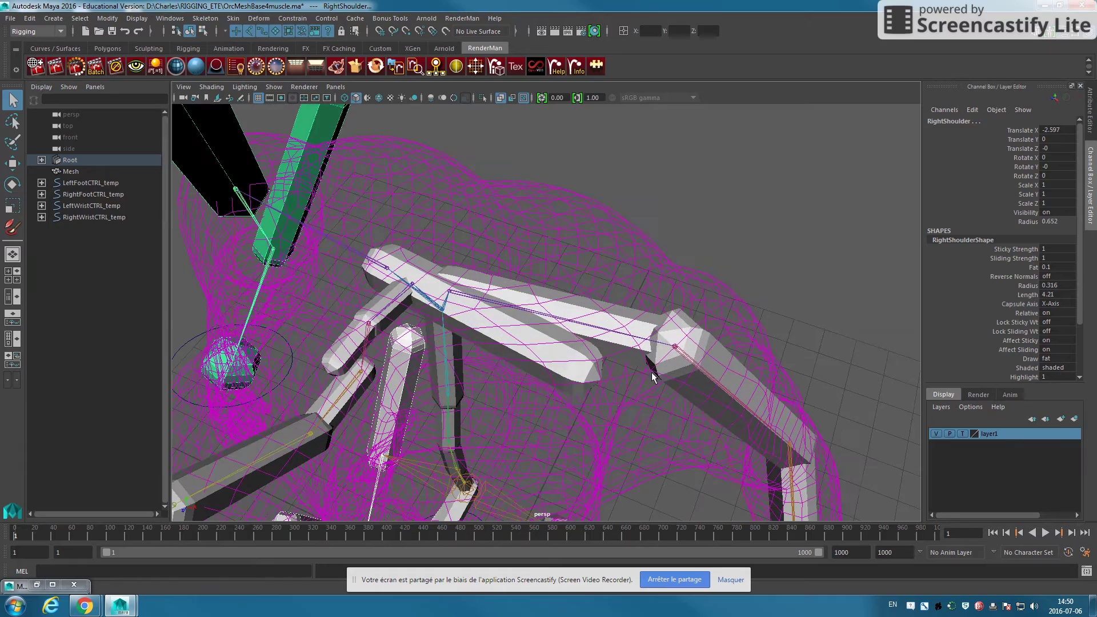
click(584, 375)
scroll(584, 375, down, 5)
mouse_move(584, 375)
alt+mouse_down()
mouse_move(547, 311)
mouse_move(756, 343)
alt+mouse_up()
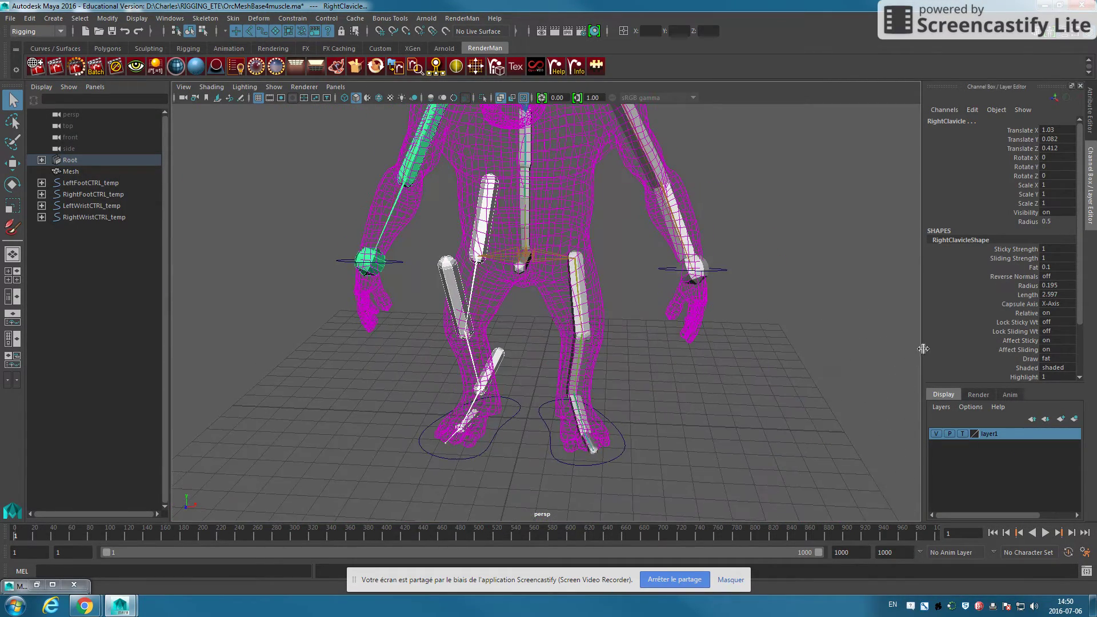
Step: Set the selected capsules' Capsule Axis to Neg X-Axis, then deselect and inspect the rig
click(1064, 307)
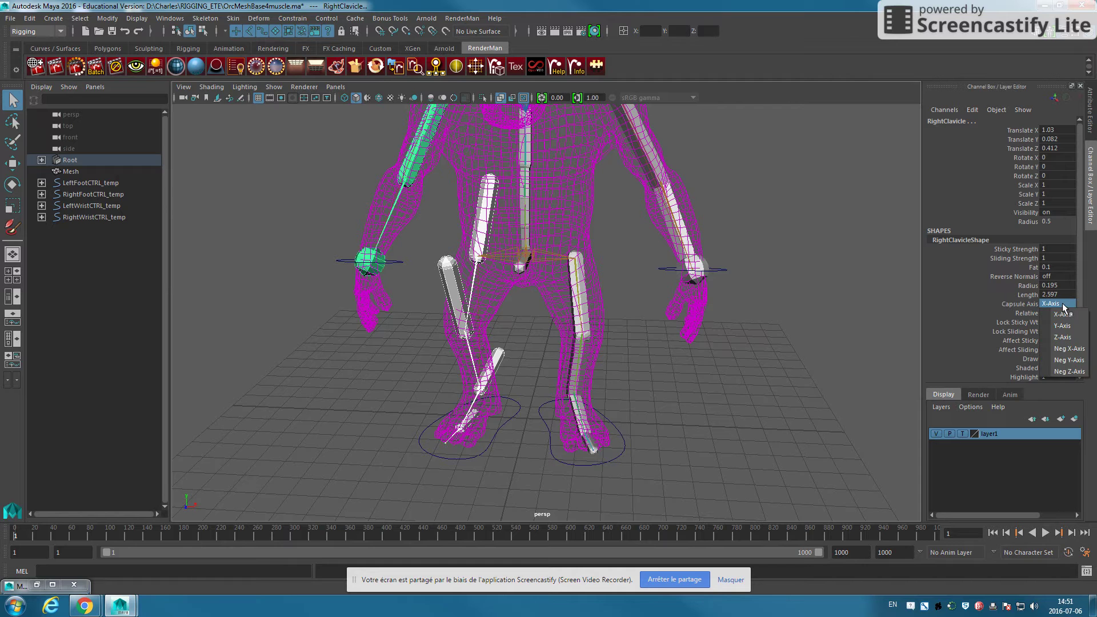
click(1067, 346)
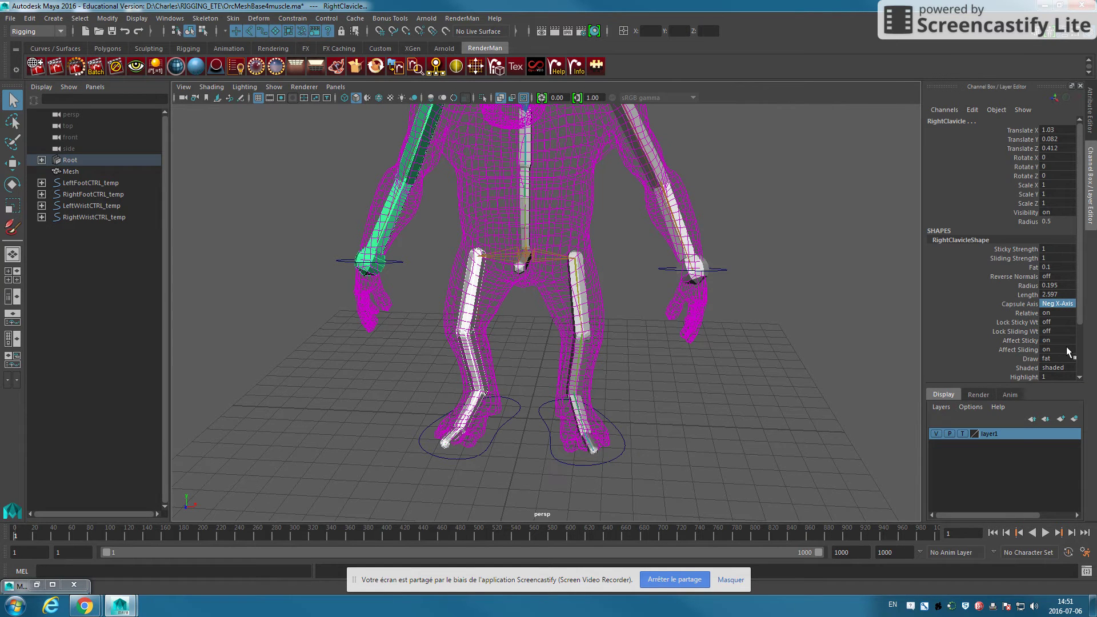
scroll(867, 383, down, 5)
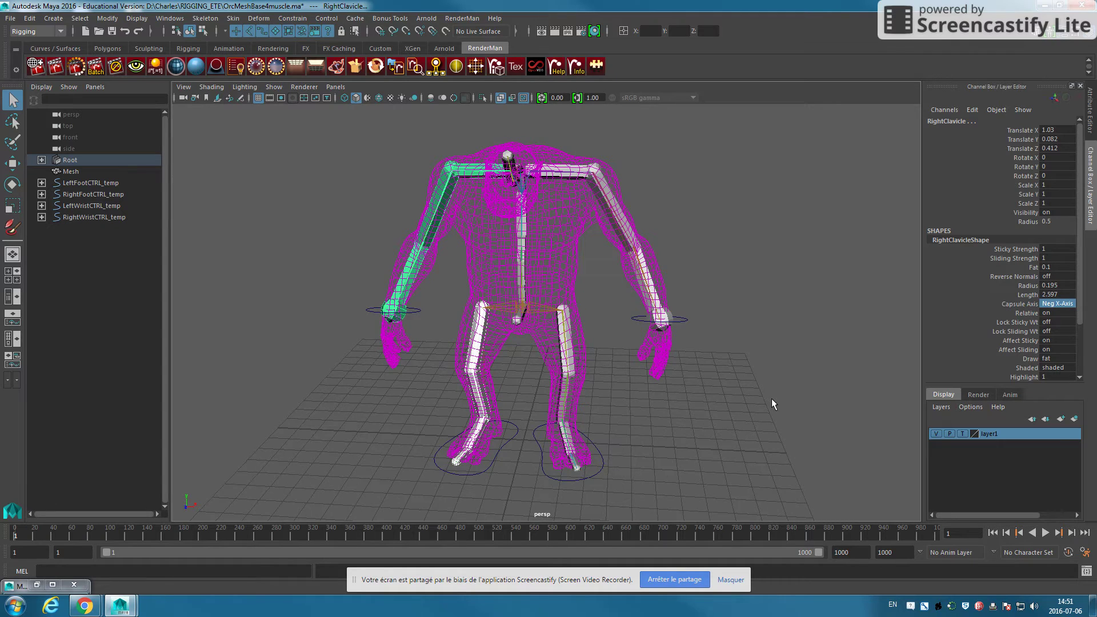
mouse_move(750, 336)
alt+mouse_down()
mouse_move(710, 320)
mouse_move(783, 329)
mouse_move(749, 332)
alt+mouse_up()
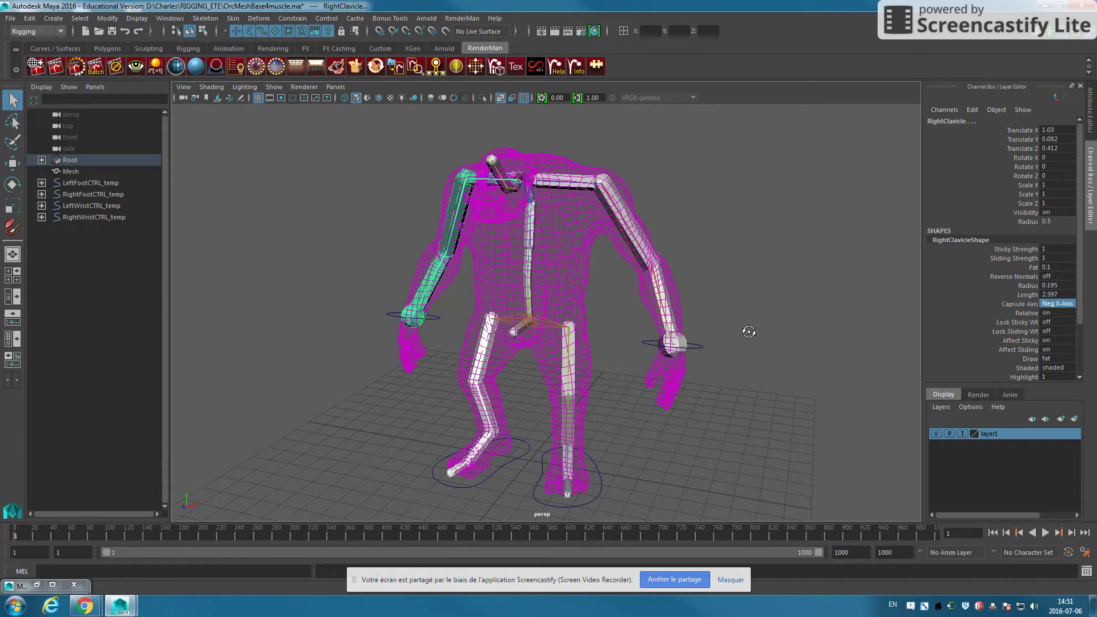
alt+middle_drag(755, 336, 736, 325)
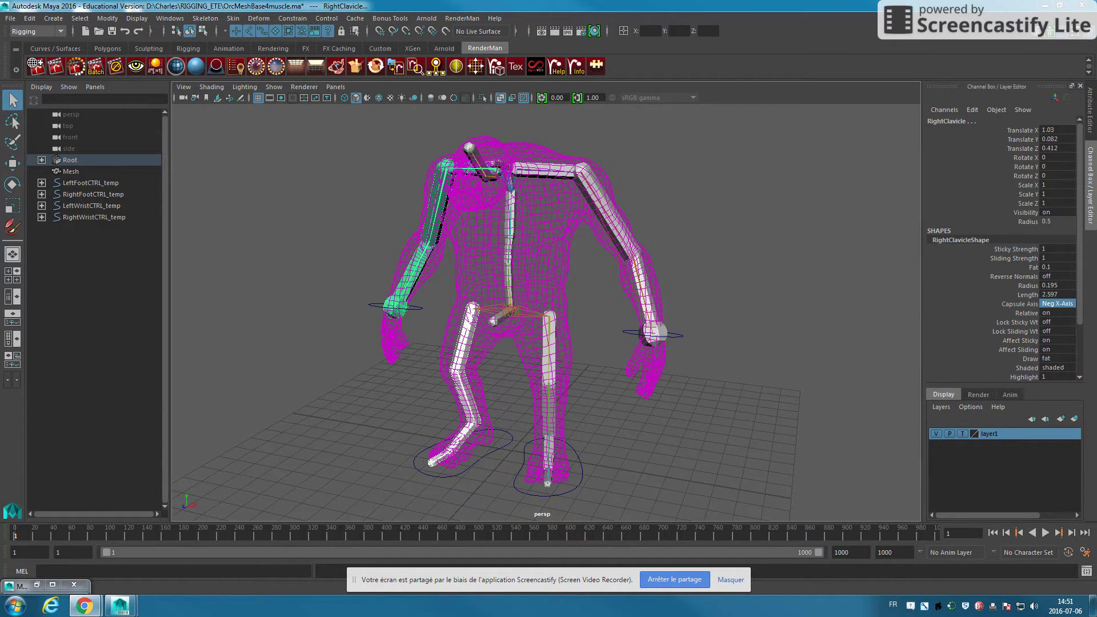
click(736, 325)
mouse_move(592, 265)
alt+mouse_down()
mouse_move(636, 284)
mouse_move(563, 284)
mouse_move(577, 280)
alt+mouse_up()
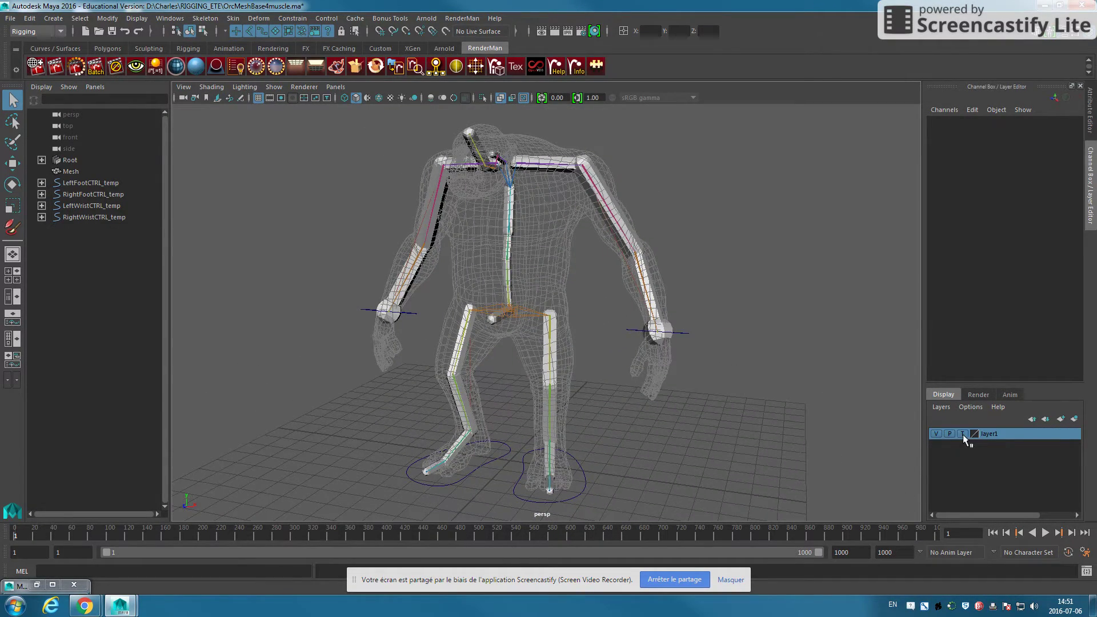
Step: Open the Muscle Creator from Deform > Muscle > Muscles / Bones and reposition its window
click(259, 19)
mouse_move(427, 151)
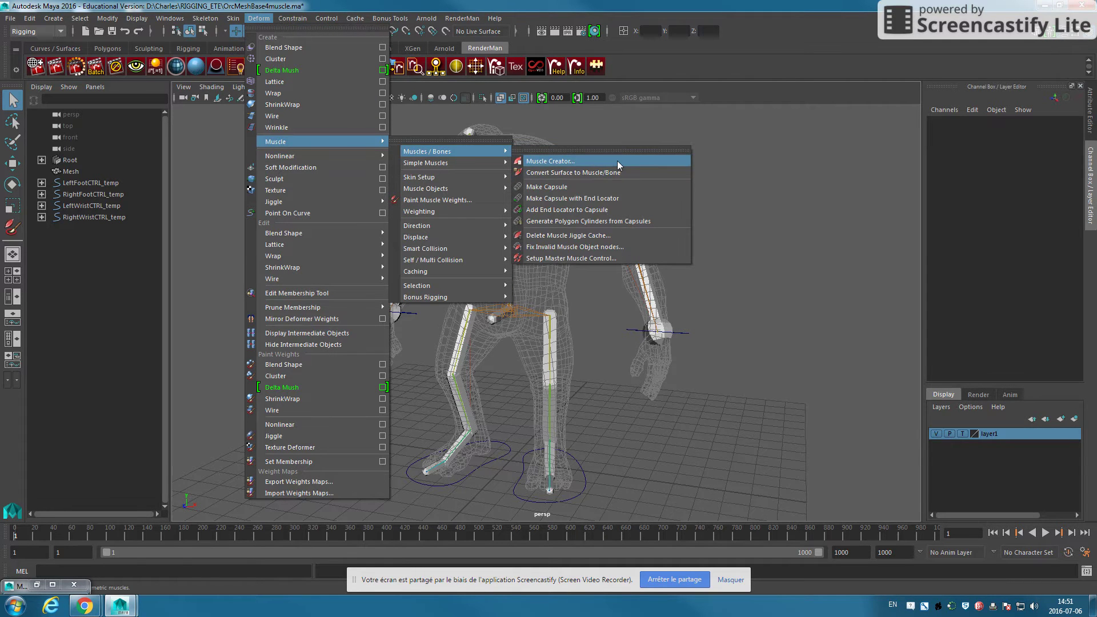
click(617, 160)
drag(722, 77, 721, 95)
alt+drag(354, 240, 297, 217)
Step: Rename the muscle from Mus_RightBicep to Mus_LeftBicep
alt+middle_drag(297, 217, 309, 206)
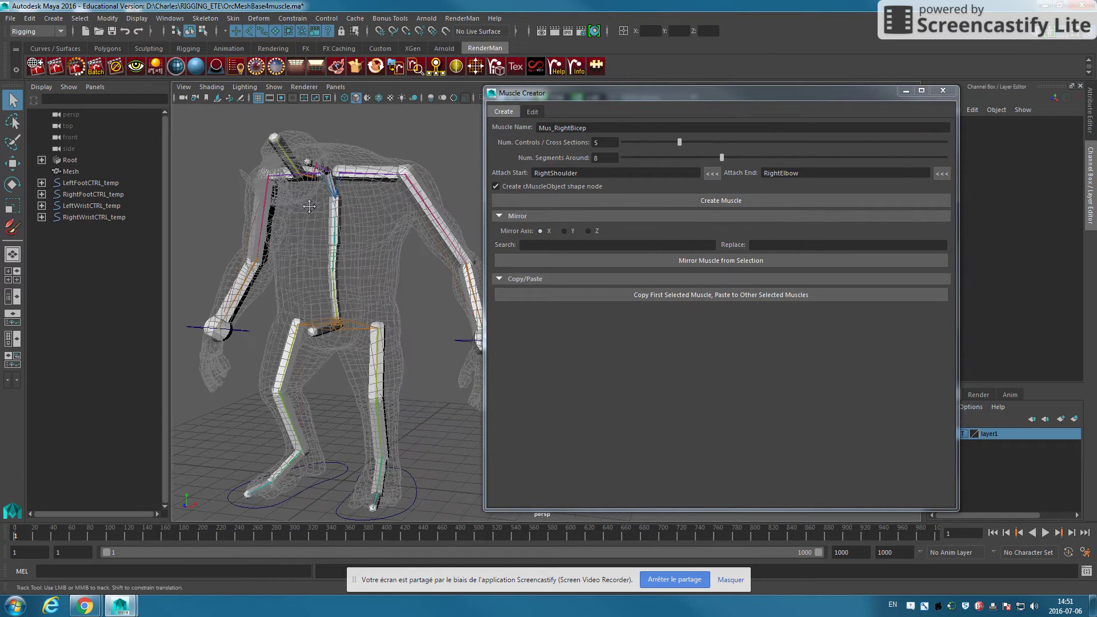
alt+right_drag(309, 207, 343, 224)
double_click(546, 129)
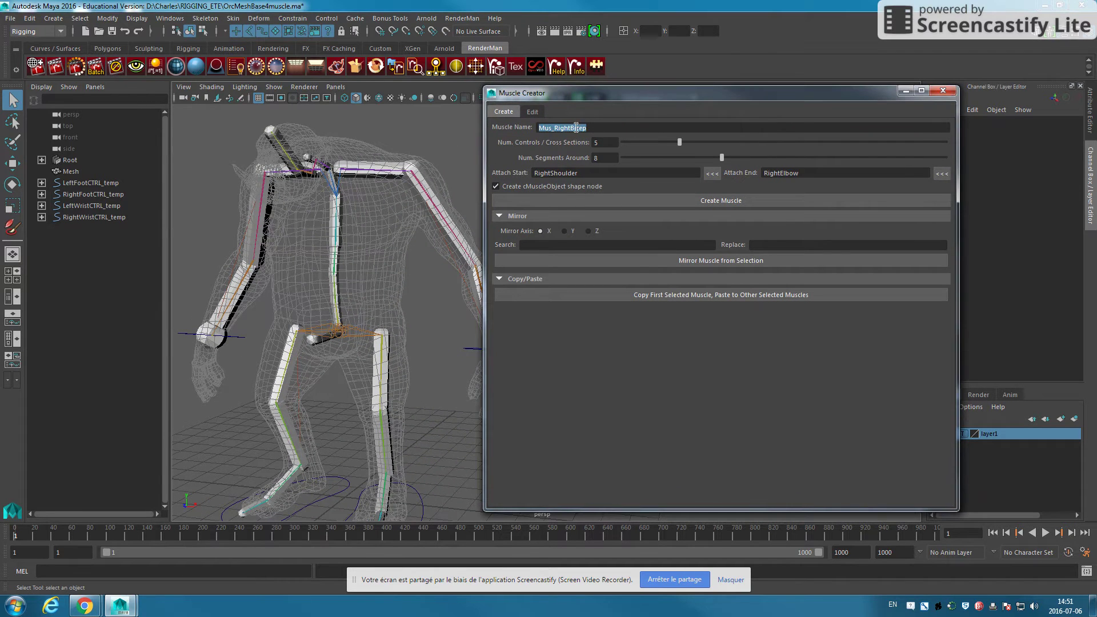
click(566, 127)
text(Left)
drag(611, 96, 626, 95)
Step: Attach the muscle's start to LeftShoulder and its end to LeftElbow
scroll(350, 222, up, 2)
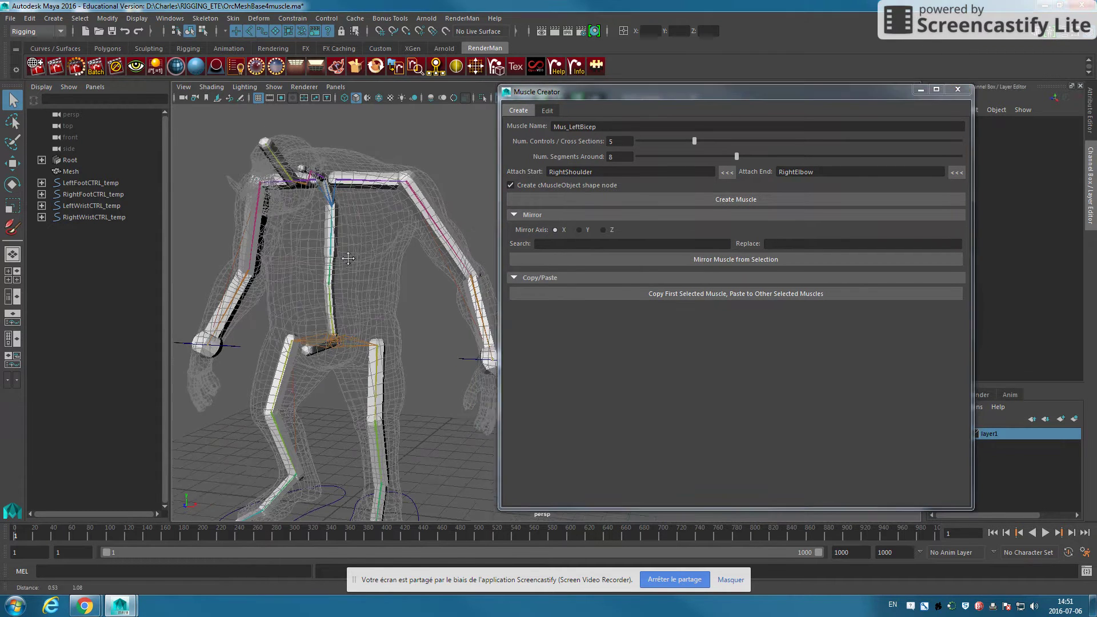
scroll(368, 320, up, 4)
scroll(380, 282, up, 2)
scroll(325, 220, up, 2)
click(325, 220)
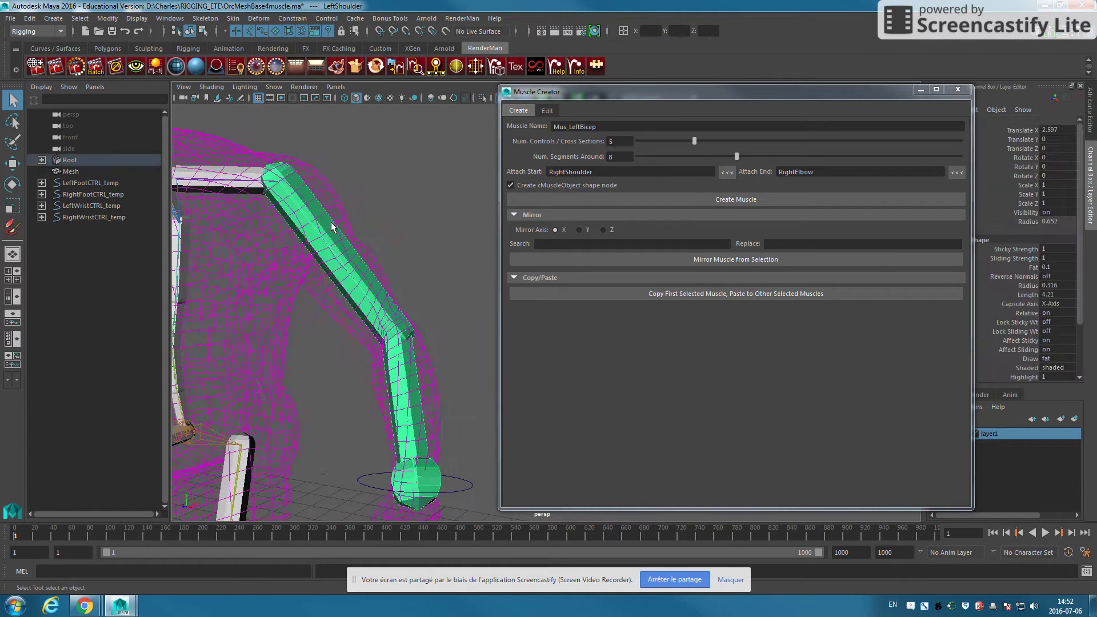
click(728, 172)
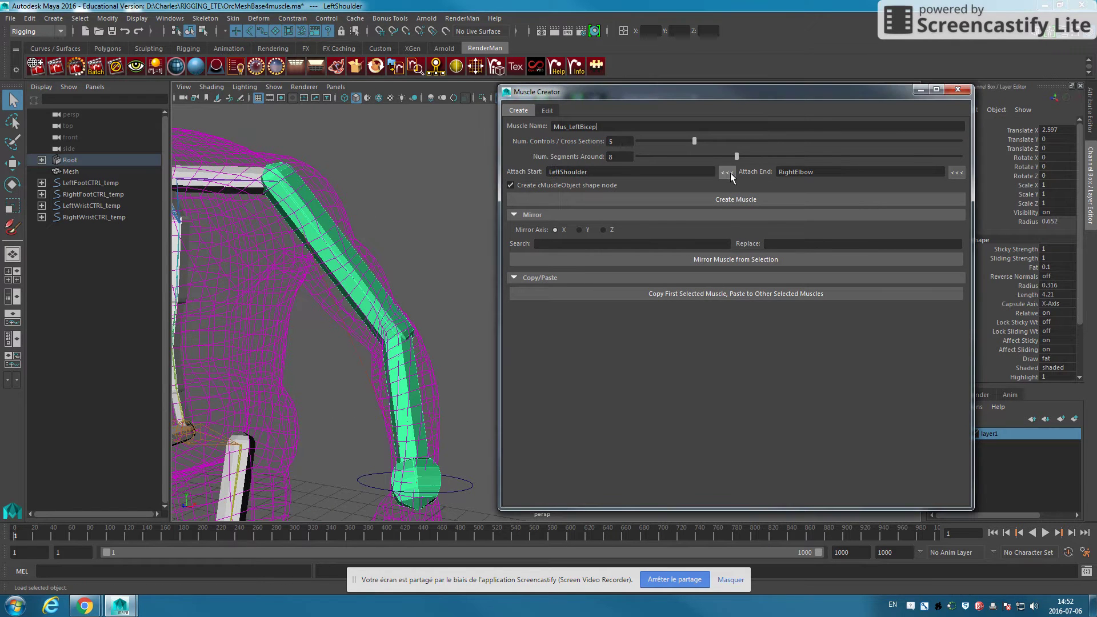
click(392, 376)
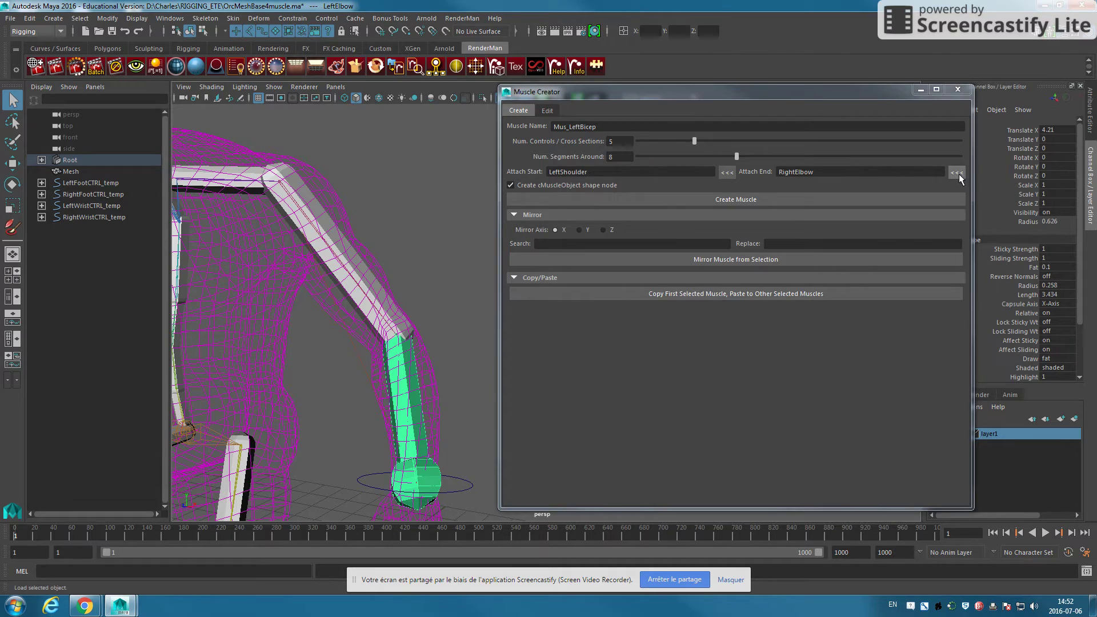
click(957, 173)
double_click(609, 124)
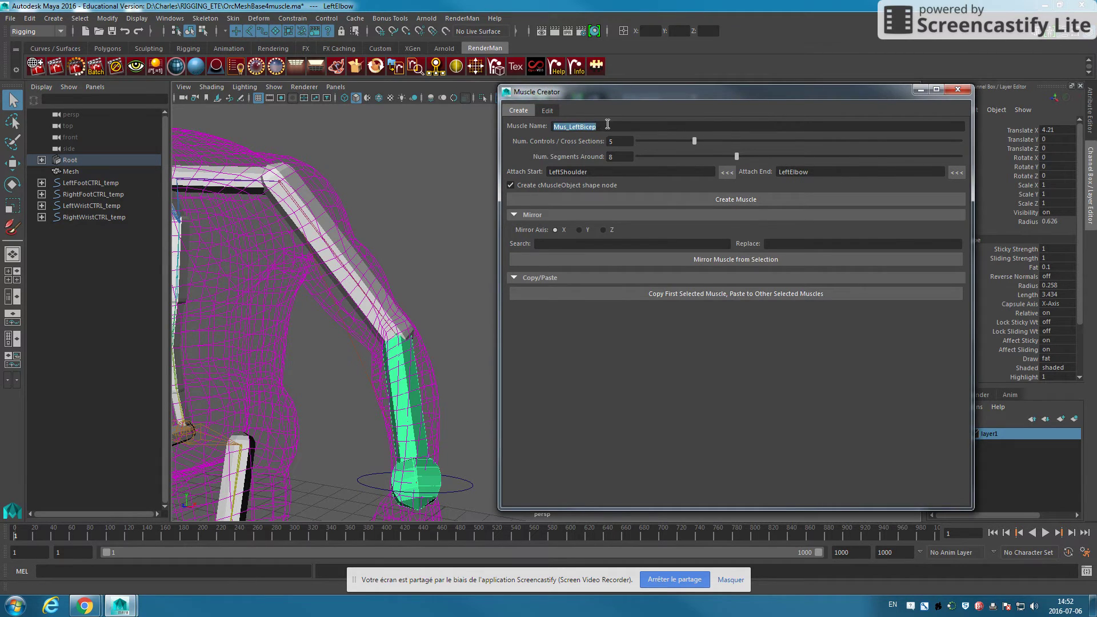
drag(625, 99, 637, 97)
alt+drag(436, 242, 355, 245)
alt+middle_drag(356, 245, 363, 253)
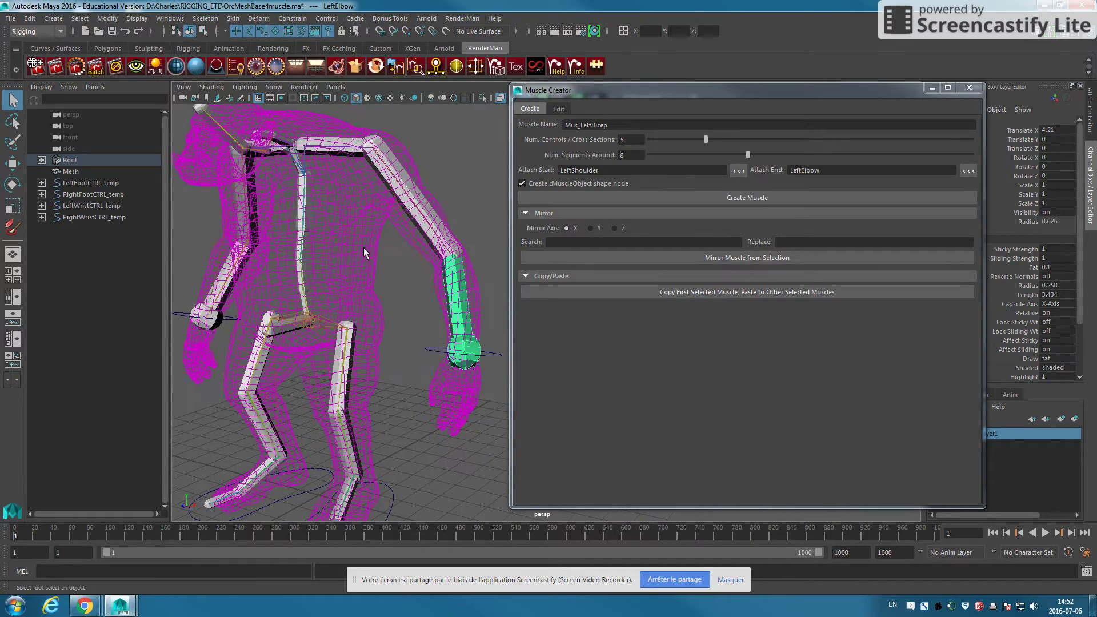
Step: Create Mus_LeftBicep and test it by bending the arm with LeftWristCTRL_temp, then undo
click(750, 197)
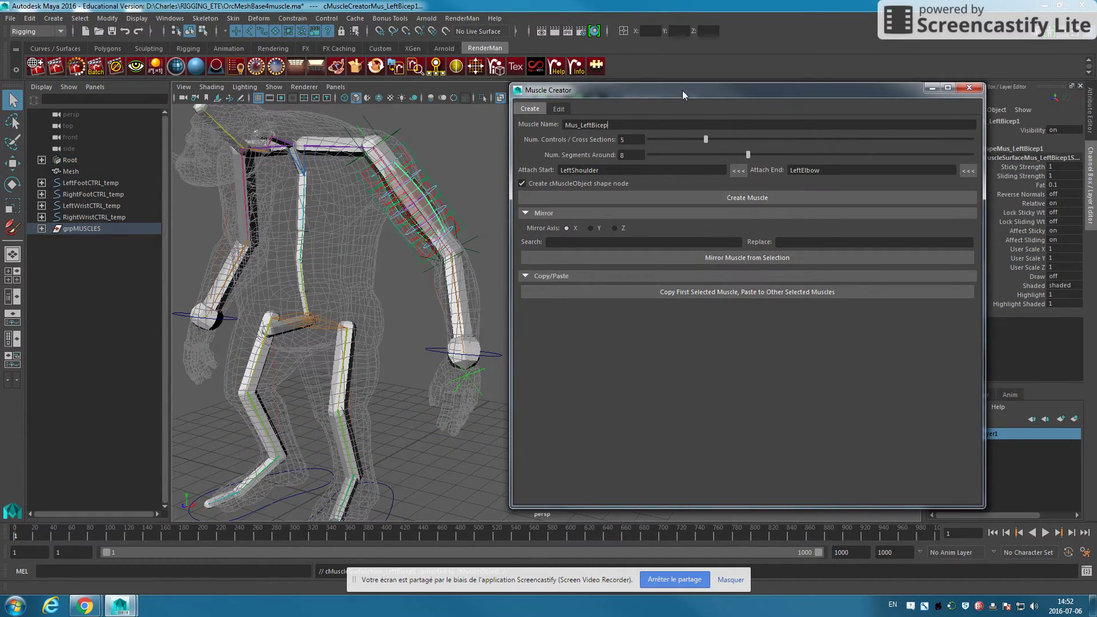
drag(683, 92, 731, 107)
alt+drag(366, 285, 457, 314)
alt+middle_drag(457, 314, 474, 318)
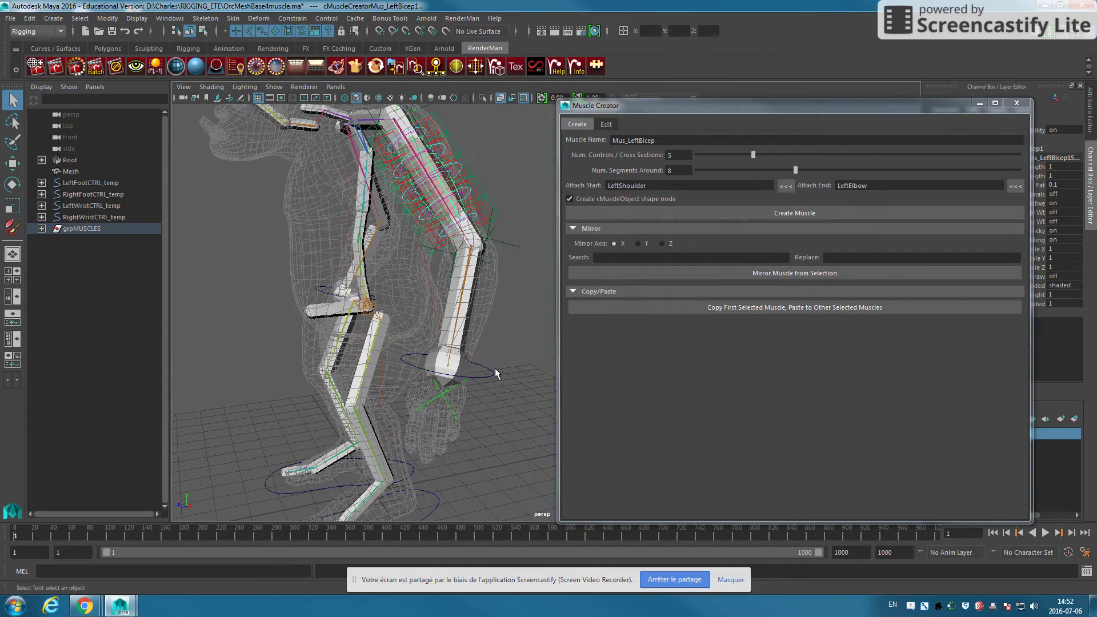
click(495, 370)
key(w)
mouse_move(448, 364)
mouse_down()
mouse_move(389, 361)
mouse_move(254, 308)
mouse_up()
key(ctrl+z)
scroll(484, 327, up, 2)
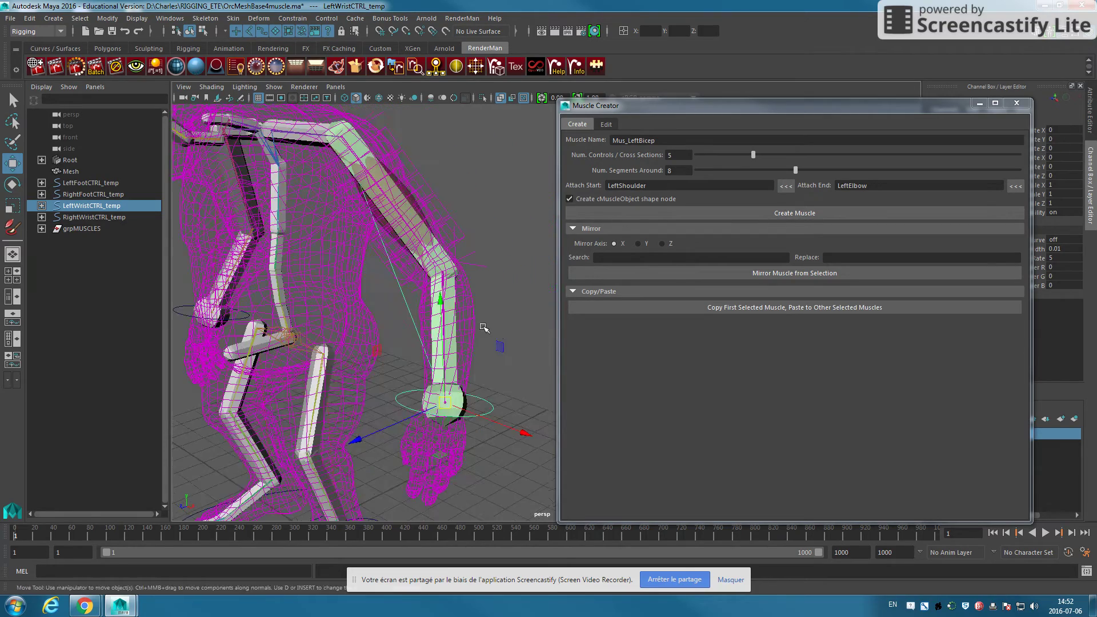
scroll(484, 327, up, 2)
click(475, 323)
scroll(473, 326, up, 1)
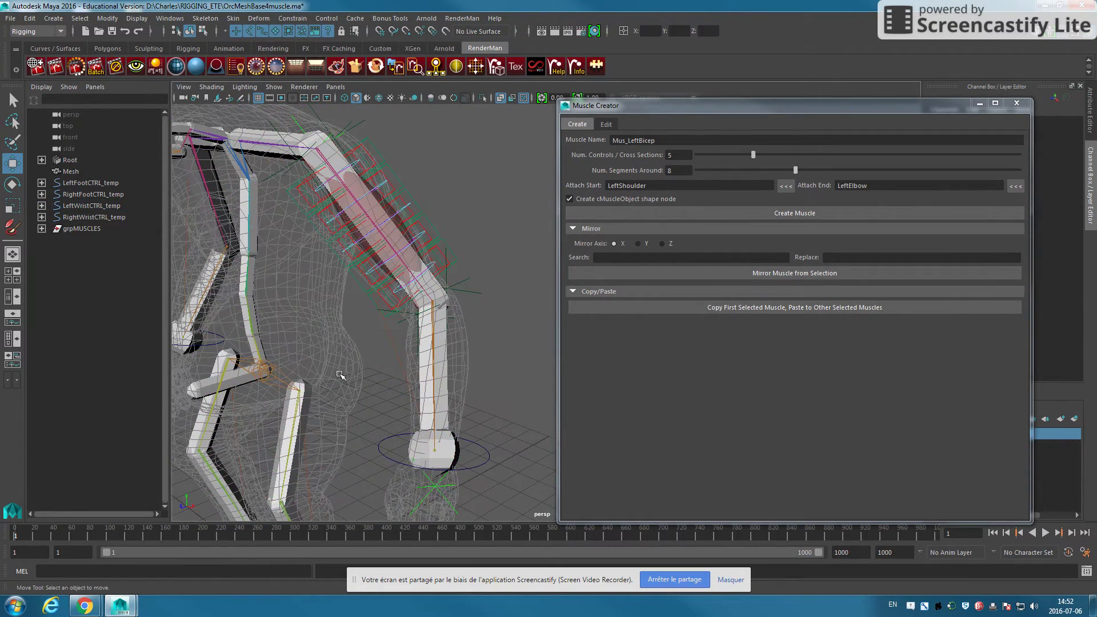
scroll(341, 375, up, 1)
Step: Switch layer1 back to normal shaded display and select the muscle's end locator
drag(938, 105, 781, 100)
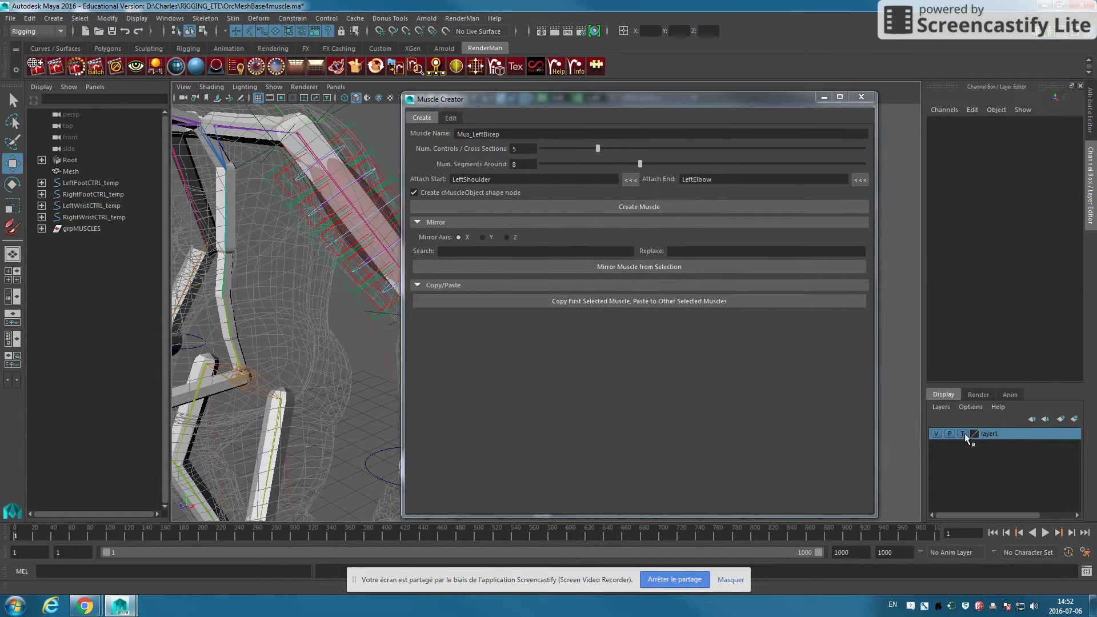
click(964, 434)
drag(638, 102, 707, 101)
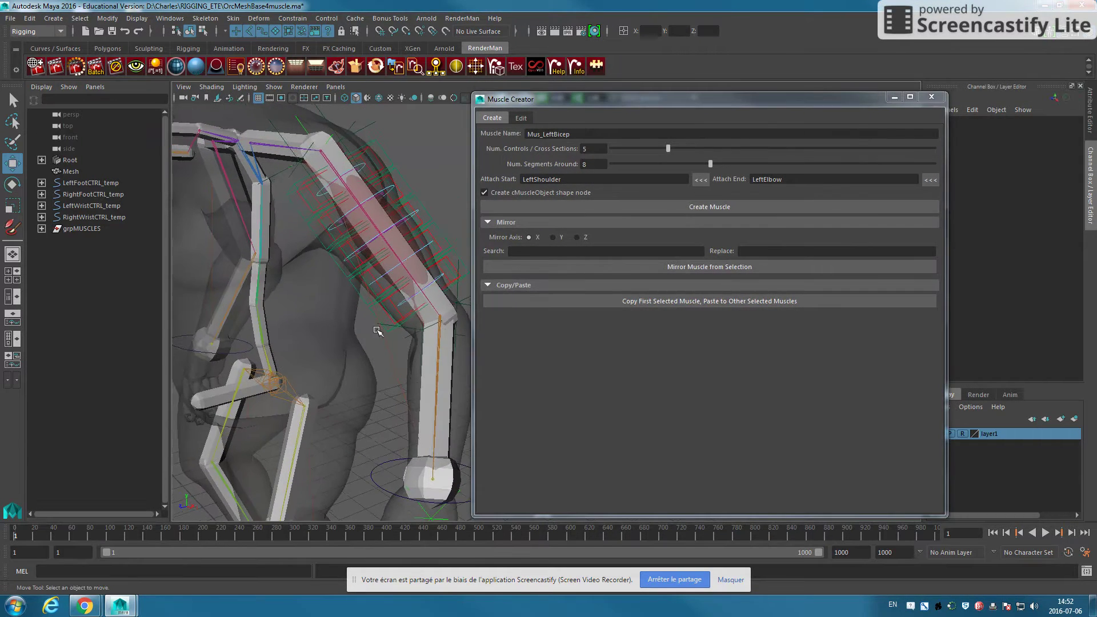
scroll(377, 330, up, 1)
drag(602, 100, 711, 100)
scroll(372, 297, up, 2)
scroll(508, 327, up, 1)
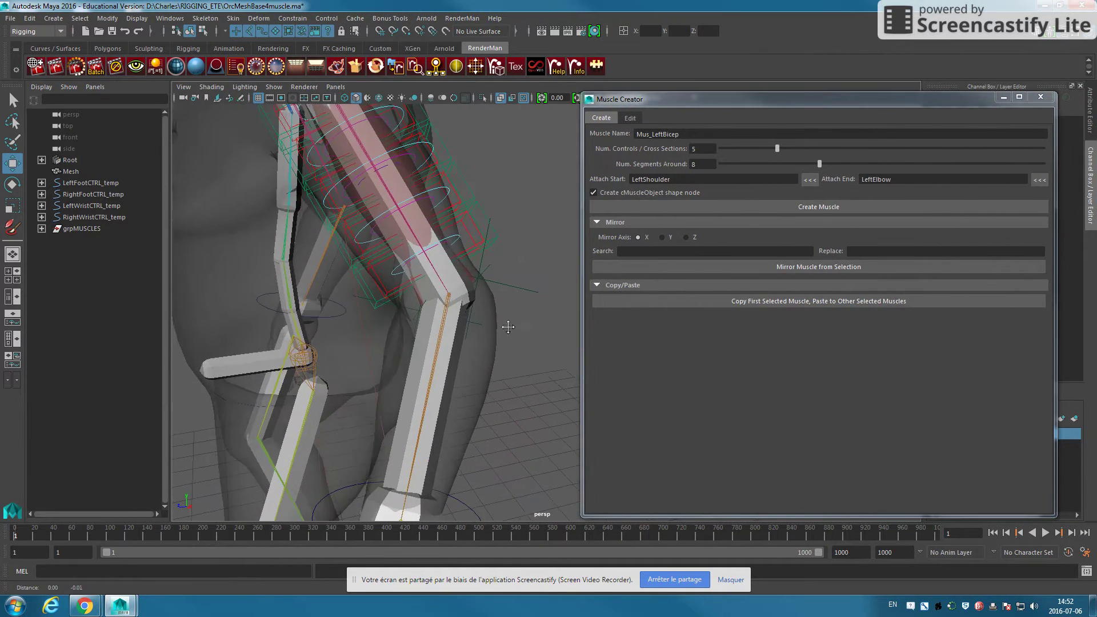
scroll(508, 327, up, 1)
click(517, 285)
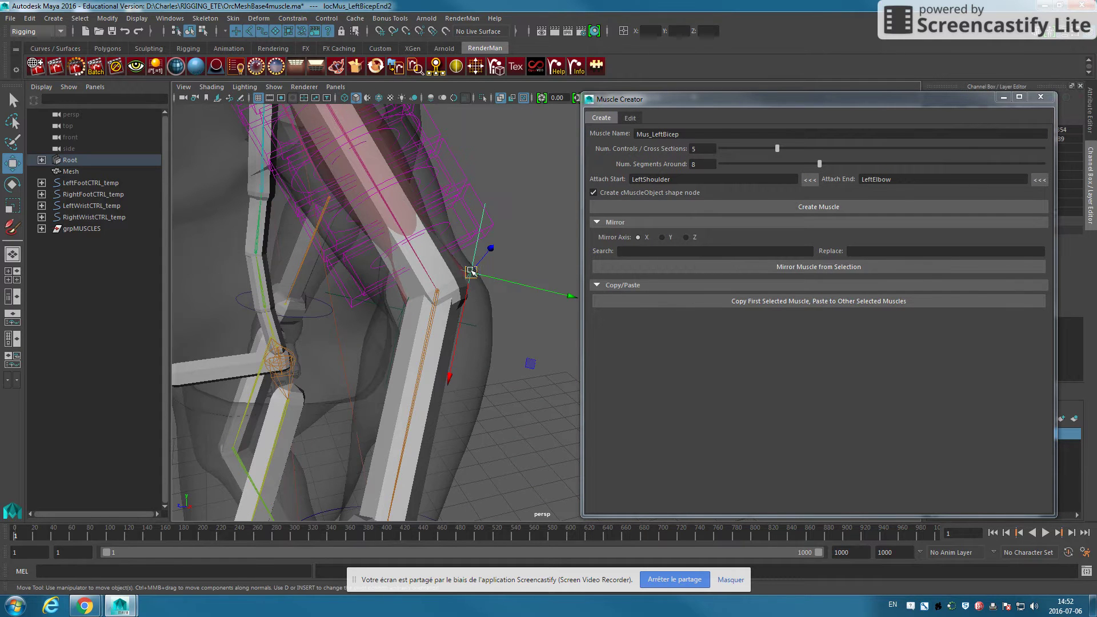
Step: Reposition the end locator locMus_LeftBicepEnd2 near the elbow
drag(472, 270, 514, 216)
key(ctrl+z)
key(ctrl+z)
mouse_move(415, 310)
mouse_down()
mouse_move(221, 470)
mouse_move(324, 367)
mouse_move(491, 422)
mouse_move(480, 428)
mouse_up()
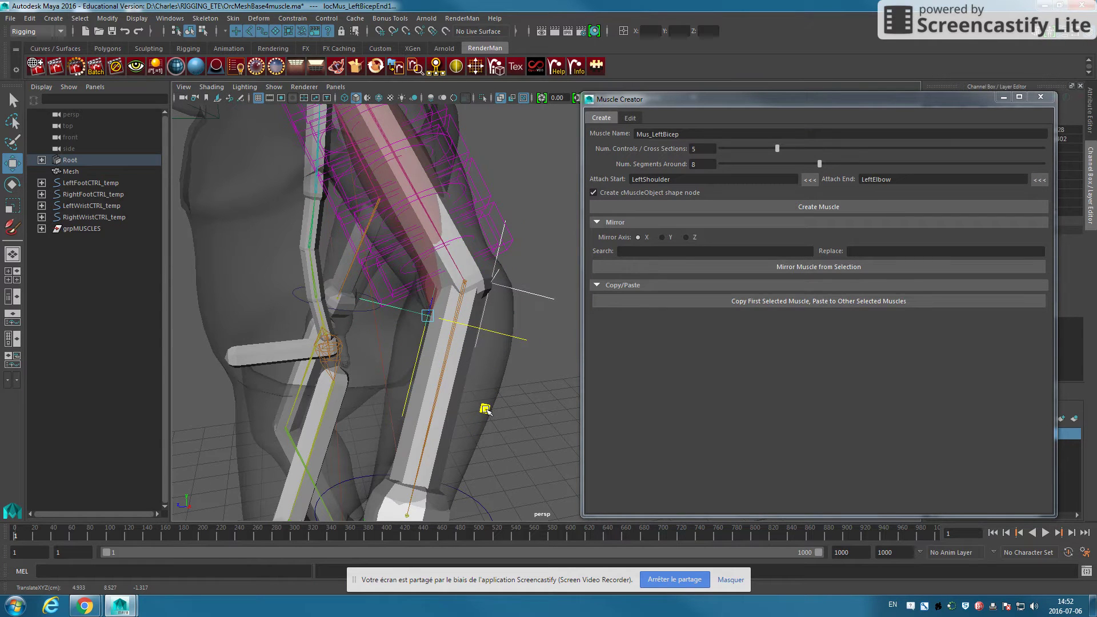
drag(480, 427, 550, 319)
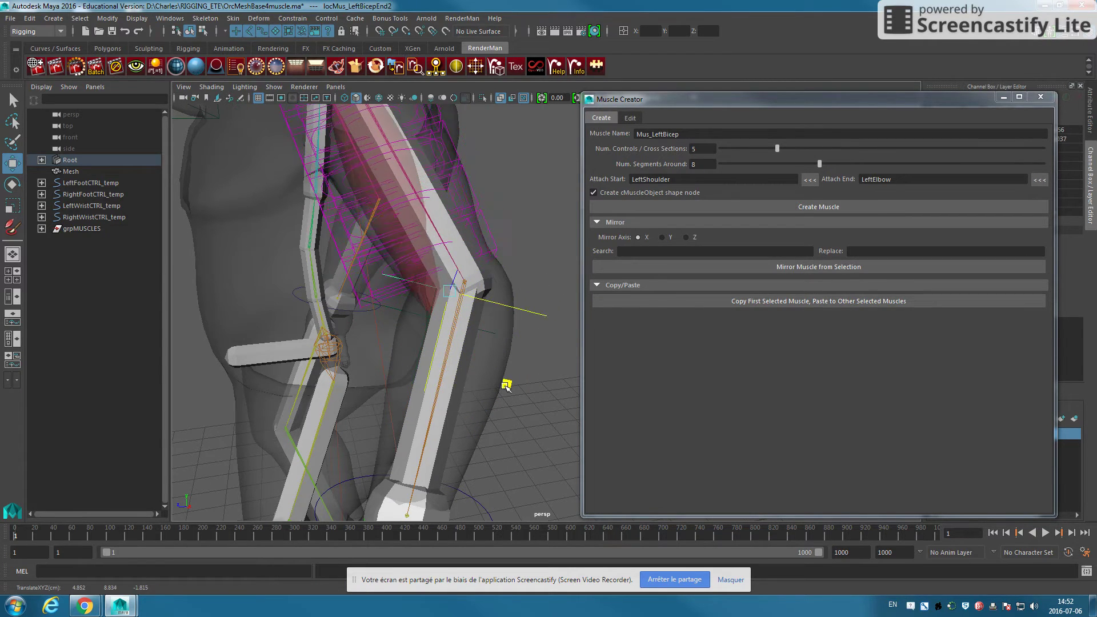
mouse_move(549, 378)
alt+mouse_down()
mouse_move(444, 304)
mouse_move(449, 186)
alt+mouse_up()
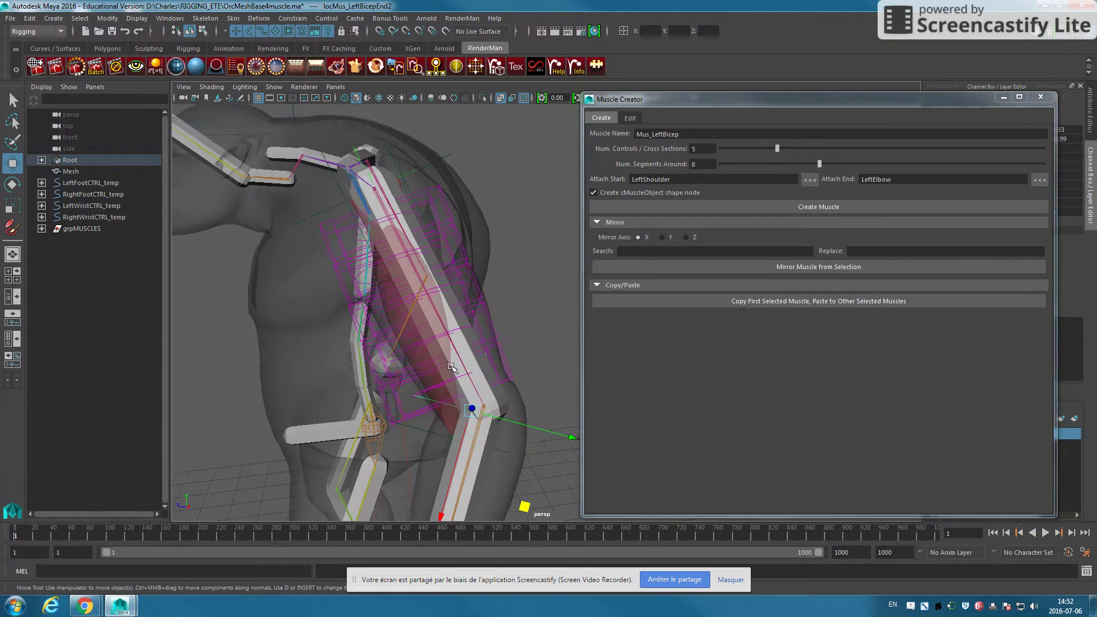
Step: Move the start locators locMus_LeftBicepStart1/Start2 into place at the shoulder
click(337, 225)
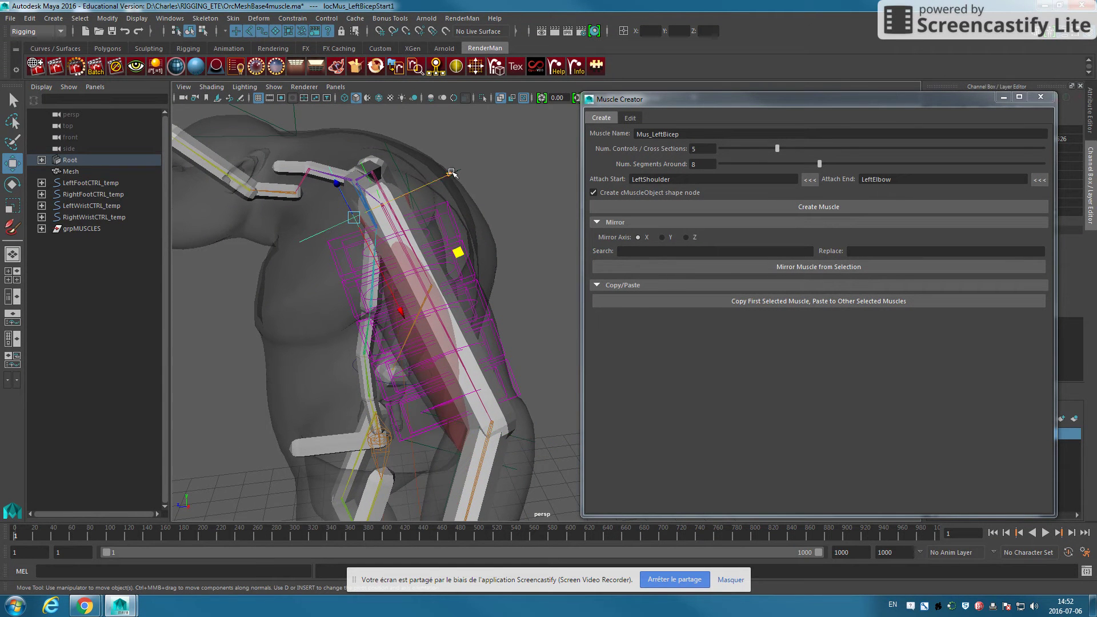
click(509, 231)
middle_drag(507, 229, 496, 239)
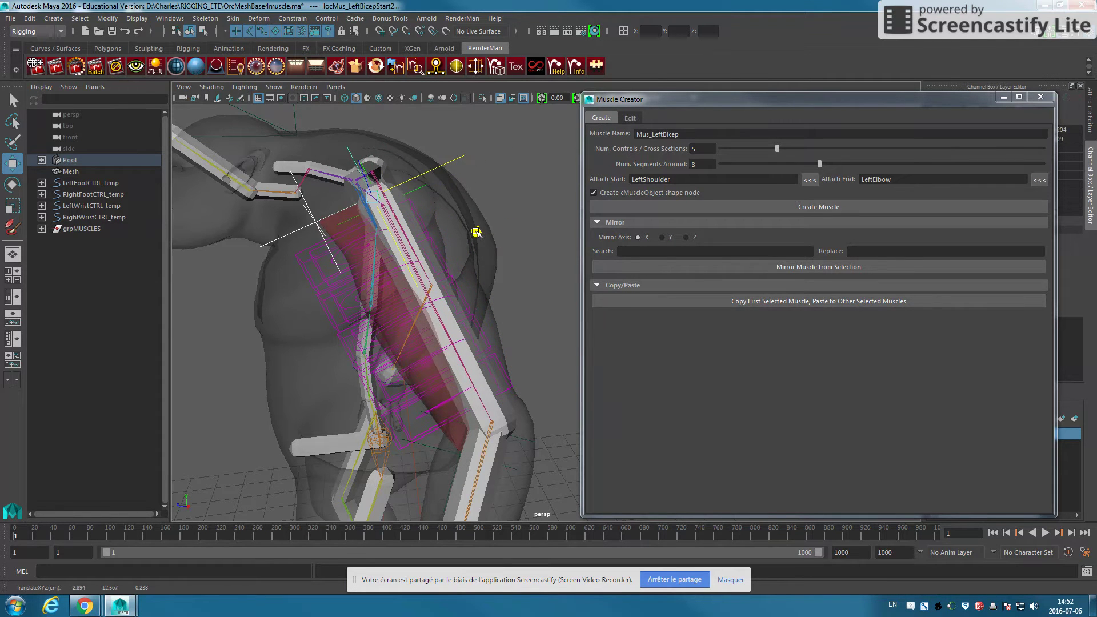
mouse_move(483, 235)
alt+mouse_down()
mouse_move(483, 258)
mouse_move(434, 226)
alt+mouse_up()
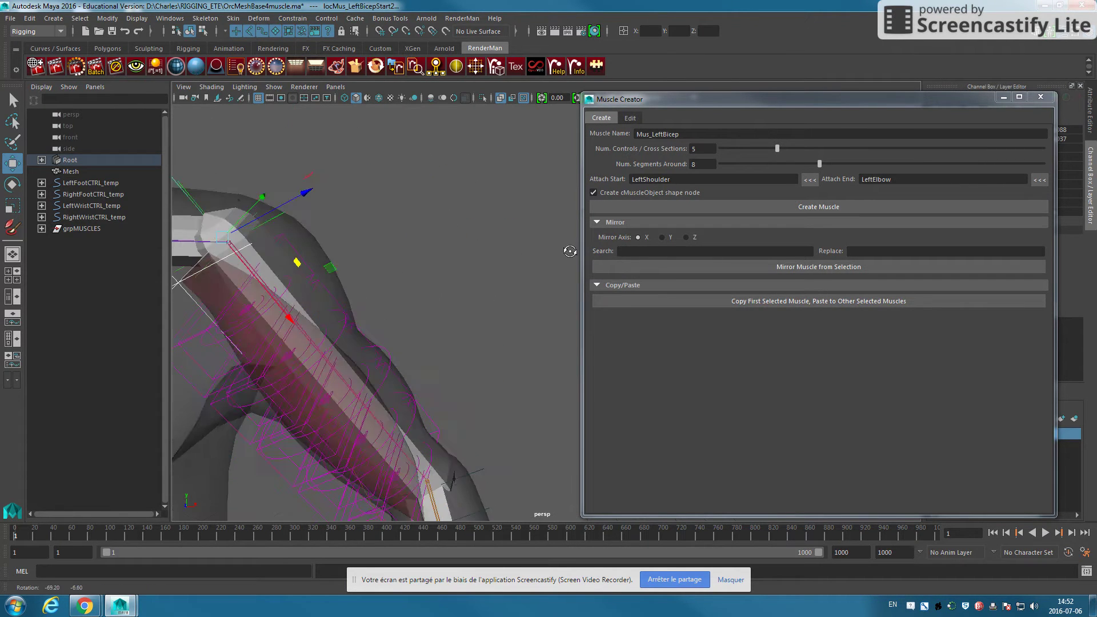
key(ctrl+z)
key(ctrl+z)
mouse_move(397, 176)
alt+mouse_down()
mouse_move(404, 299)
mouse_move(436, 286)
alt+mouse_up()
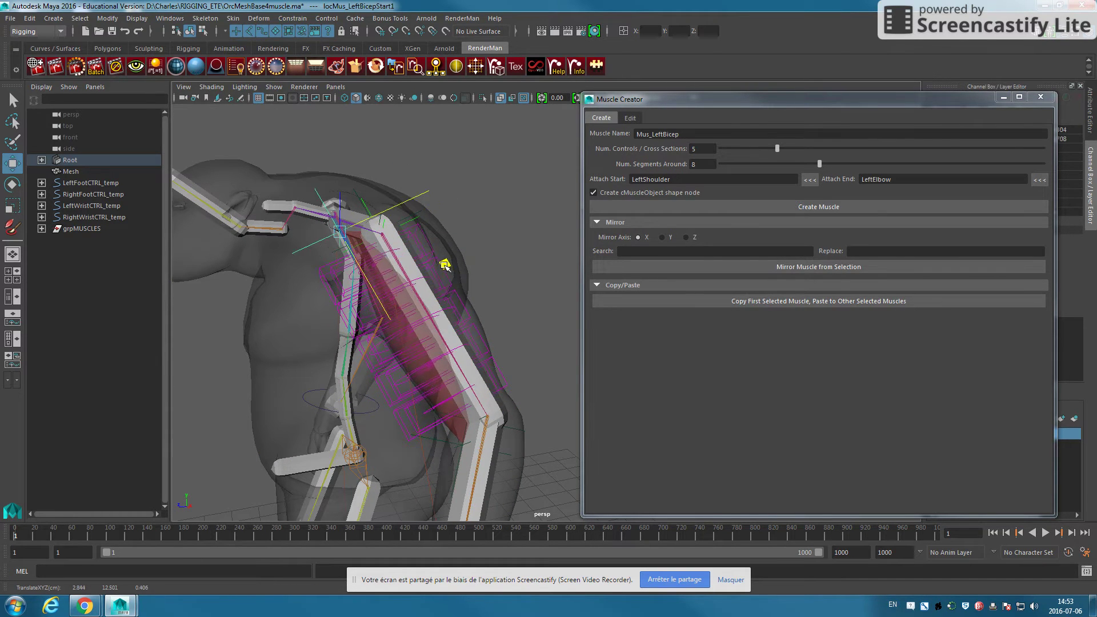
mouse_move(448, 260)
alt+mouse_down()
mouse_move(515, 282)
mouse_move(449, 172)
mouse_move(430, 160)
mouse_move(445, 296)
mouse_move(330, 159)
mouse_move(375, 185)
alt+mouse_up()
mouse_move(475, 181)
mouse_down()
mouse_move(400, 314)
mouse_move(522, 277)
mouse_up()
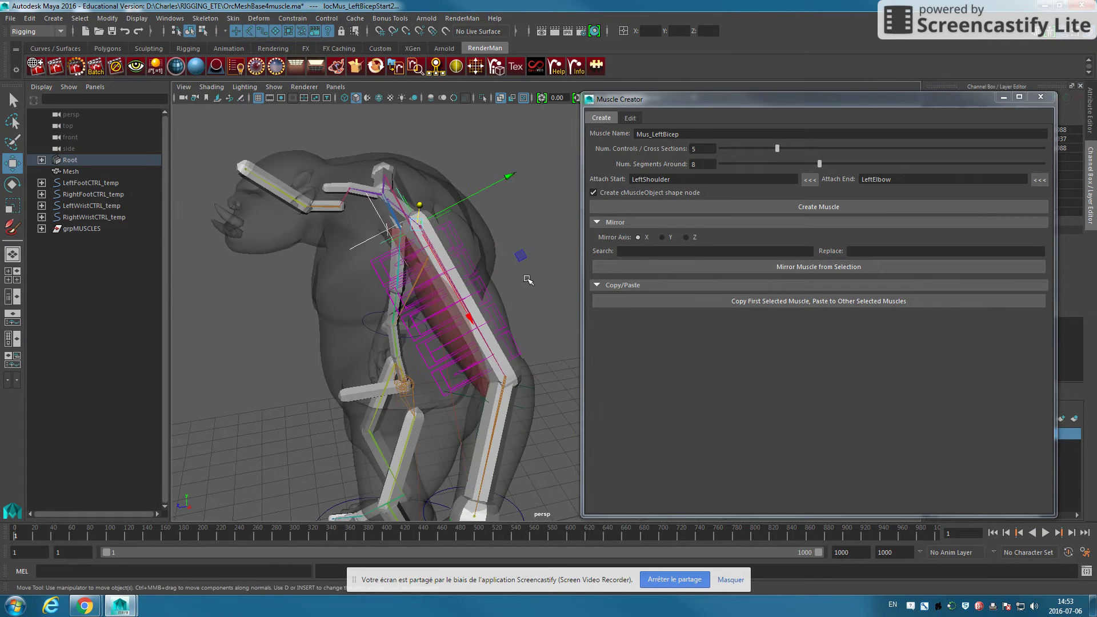
click(520, 297)
Step: Enable X-Ray shading and orbit to check the bicep's fit in the arm
alt+drag(520, 319, 506, 308)
mouse_move(501, 101)
alt+mouse_down()
mouse_move(483, 294)
mouse_move(543, 284)
mouse_move(568, 266)
mouse_move(509, 171)
alt+mouse_up()
click(502, 98)
mouse_move(487, 238)
alt+mouse_down()
mouse_move(375, 258)
mouse_move(579, 132)
alt+mouse_up()
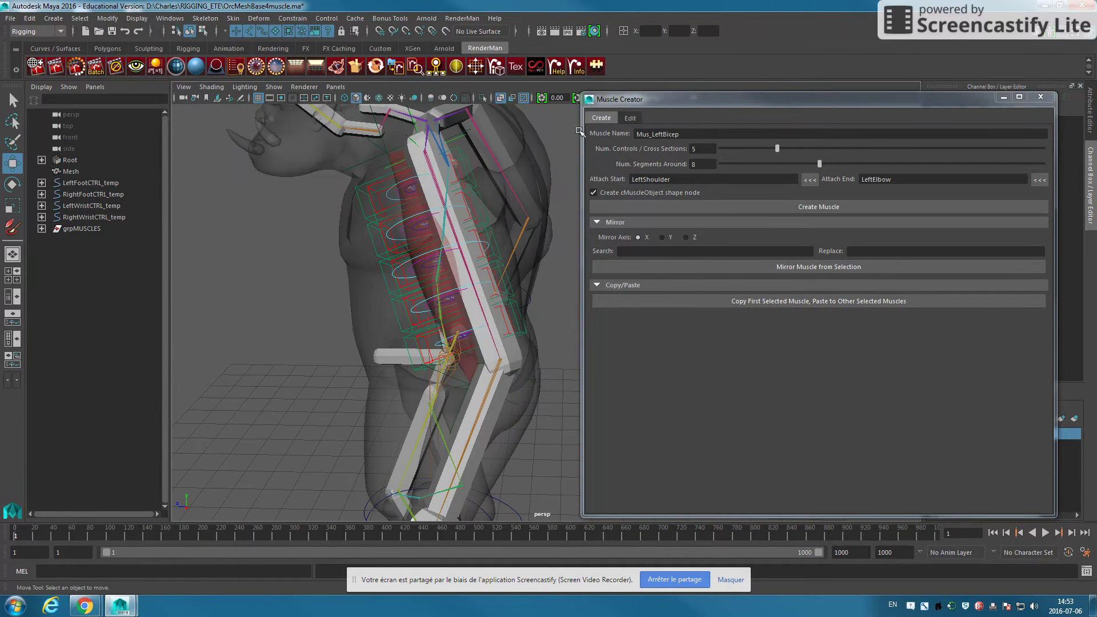
Step: In the Edit tab, adjust the bicep's Location and Sculpt sliders to bulge it
click(630, 119)
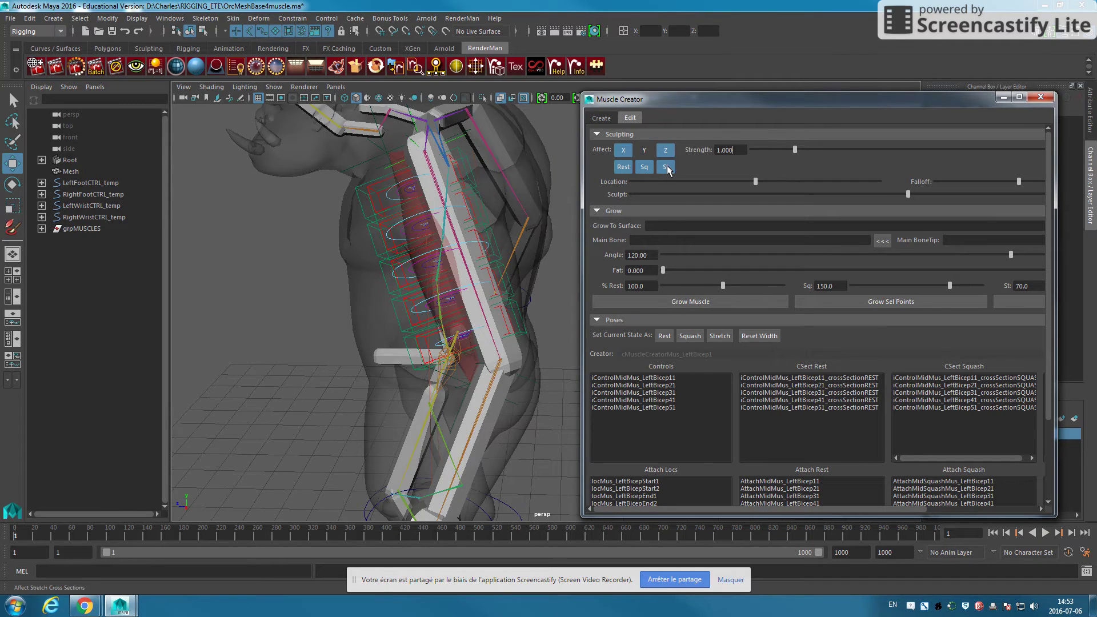
scroll(460, 273, up, 5)
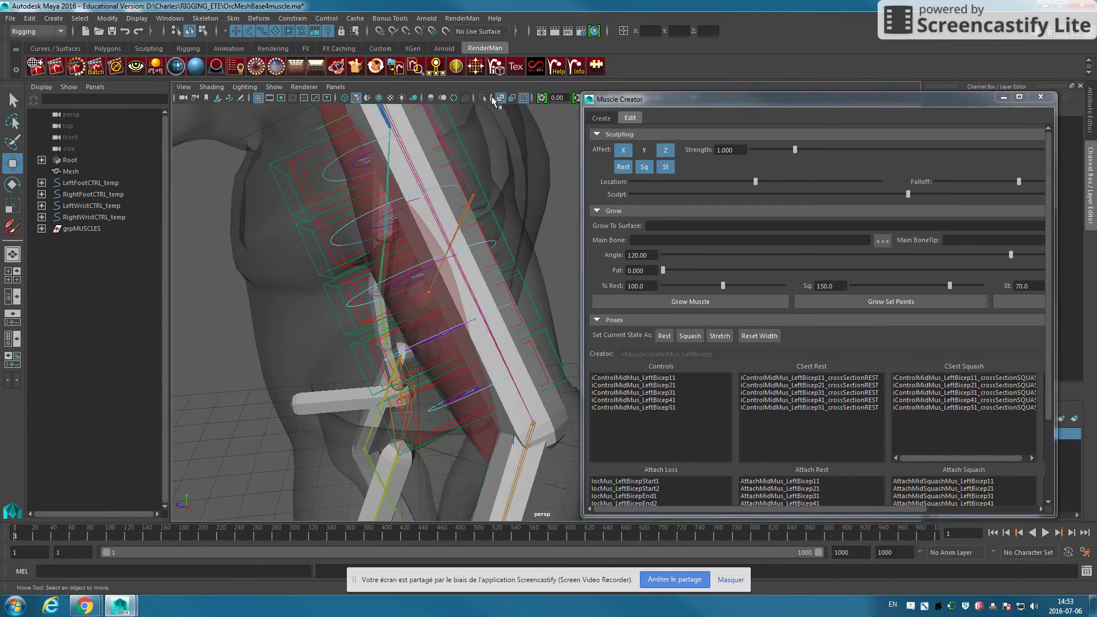
drag(908, 194, 1020, 195)
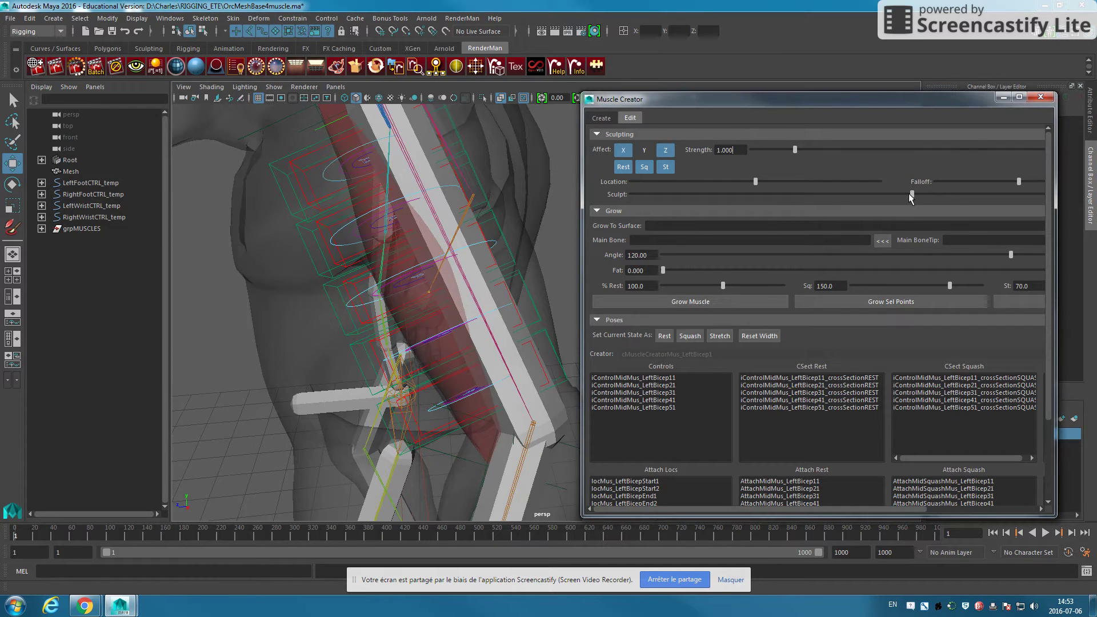
mouse_move(899, 201)
mouse_down()
mouse_move(1051, 197)
mouse_move(895, 208)
mouse_up()
click(489, 100)
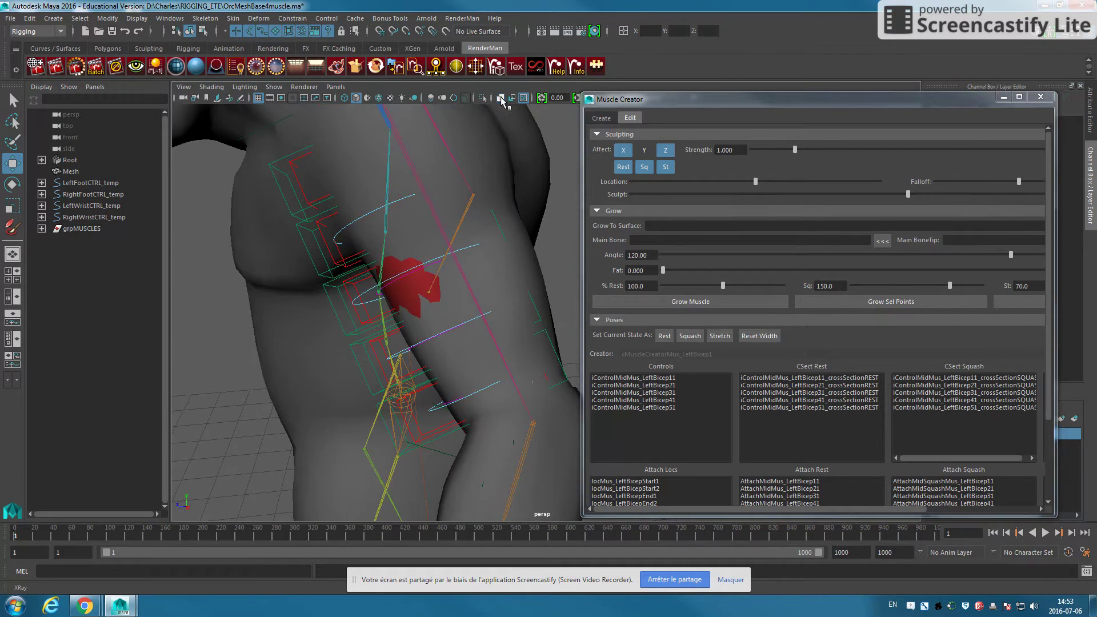
mouse_move(924, 196)
mouse_down()
mouse_move(975, 193)
mouse_move(895, 208)
mouse_up()
mouse_move(756, 181)
mouse_down()
mouse_move(985, 194)
mouse_move(937, 197)
mouse_up()
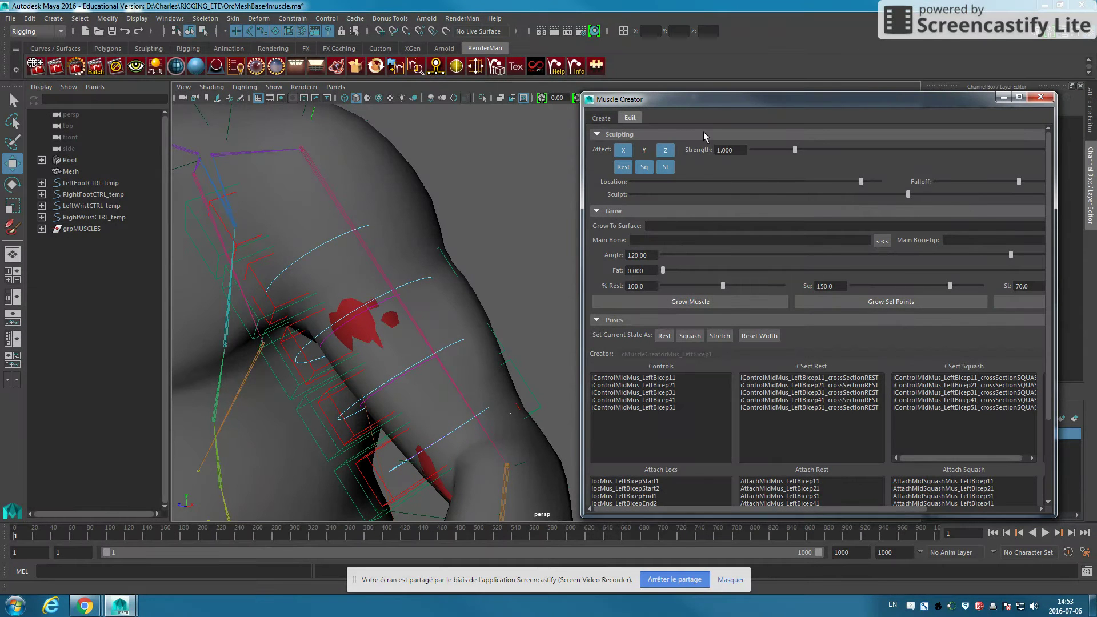
click(500, 98)
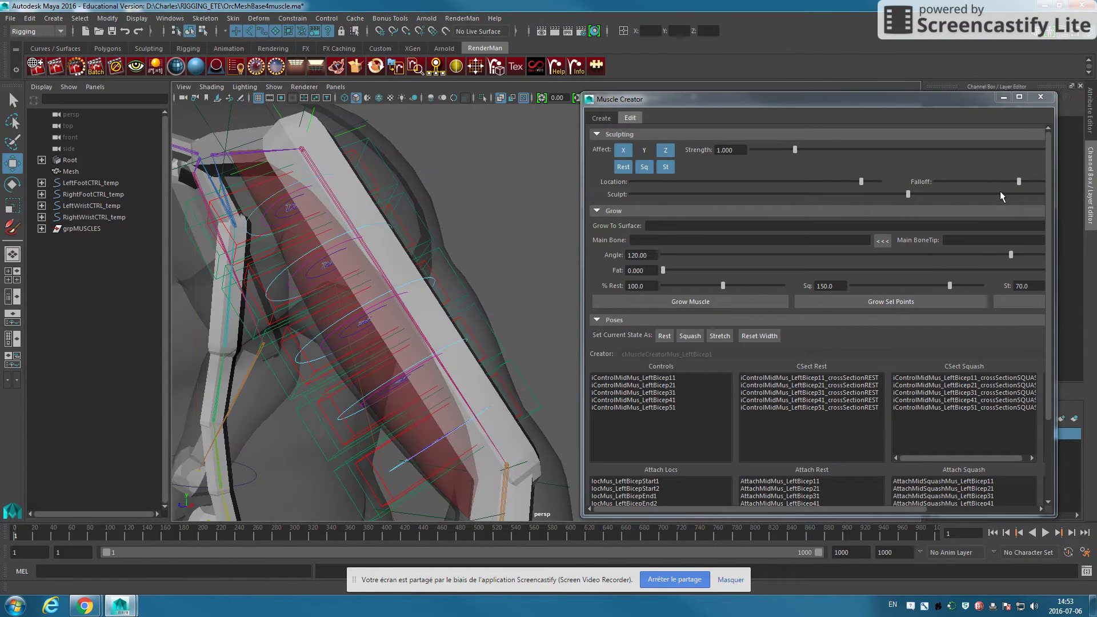
mouse_move(908, 194)
mouse_down()
mouse_move(868, 194)
mouse_move(923, 194)
mouse_move(648, 185)
mouse_up()
mouse_move(908, 194)
mouse_down()
mouse_move(1035, 195)
mouse_move(981, 203)
mouse_up()
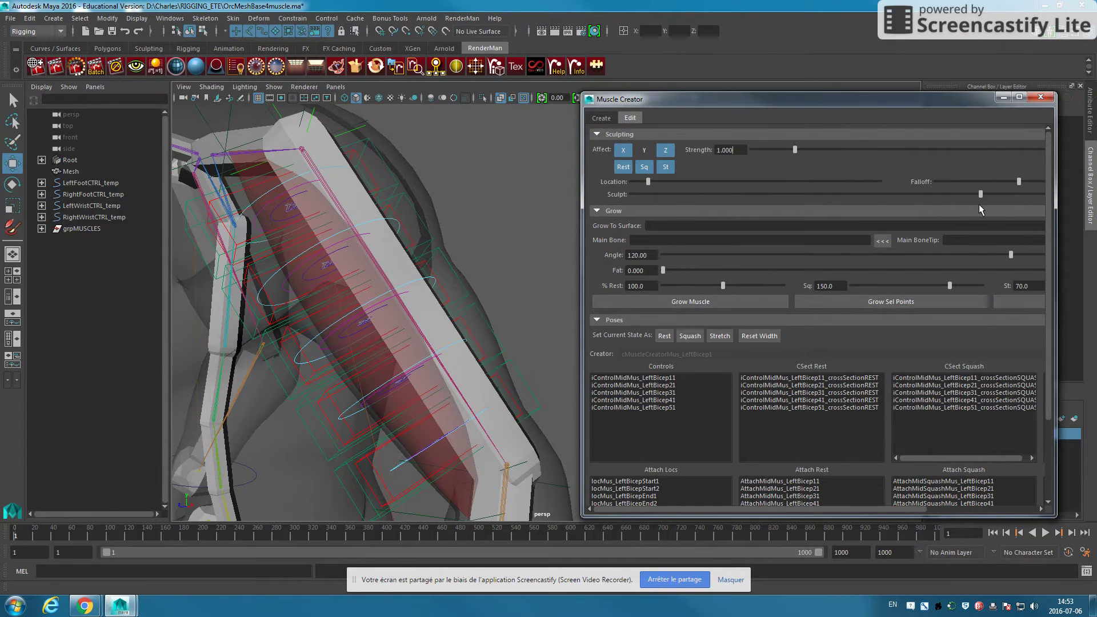
mouse_move(448, 247)
alt+mouse_down()
mouse_move(426, 277)
mouse_move(504, 141)
alt+mouse_up()
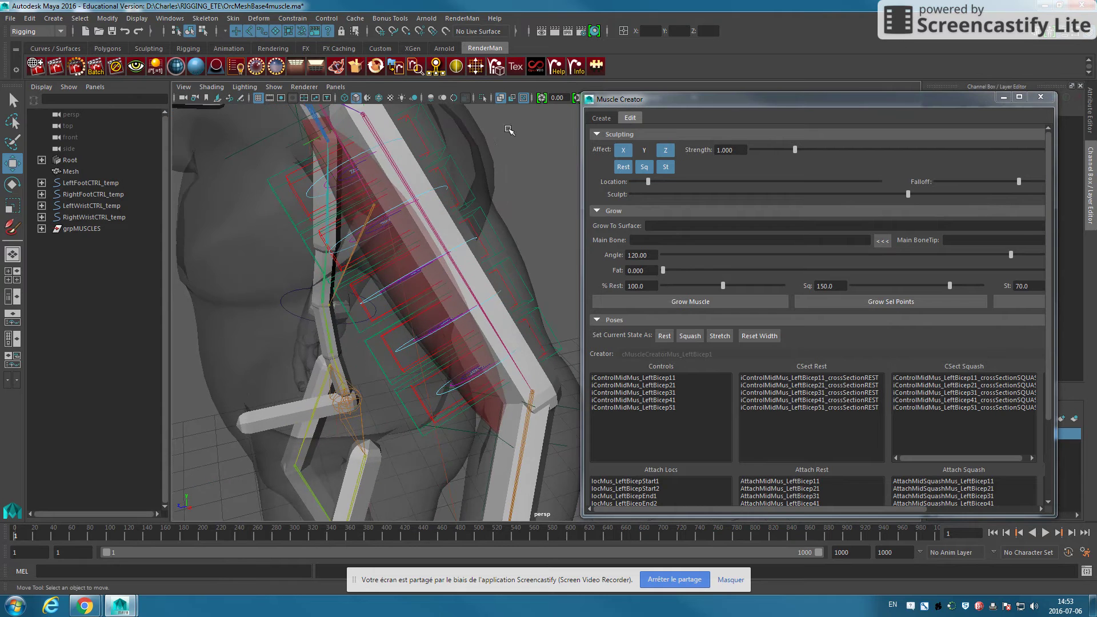
Step: Refine the sculpt location and cross sections, checking the bicep shape in X-Ray
click(501, 98)
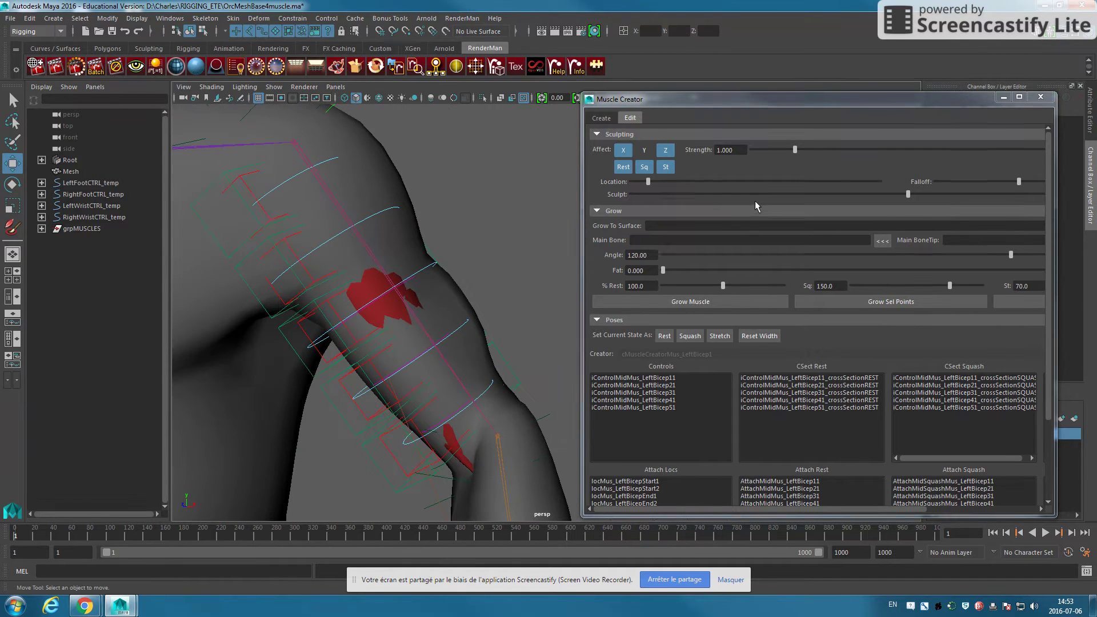
mouse_move(657, 182)
mouse_down()
mouse_move(857, 181)
mouse_move(876, 194)
mouse_up()
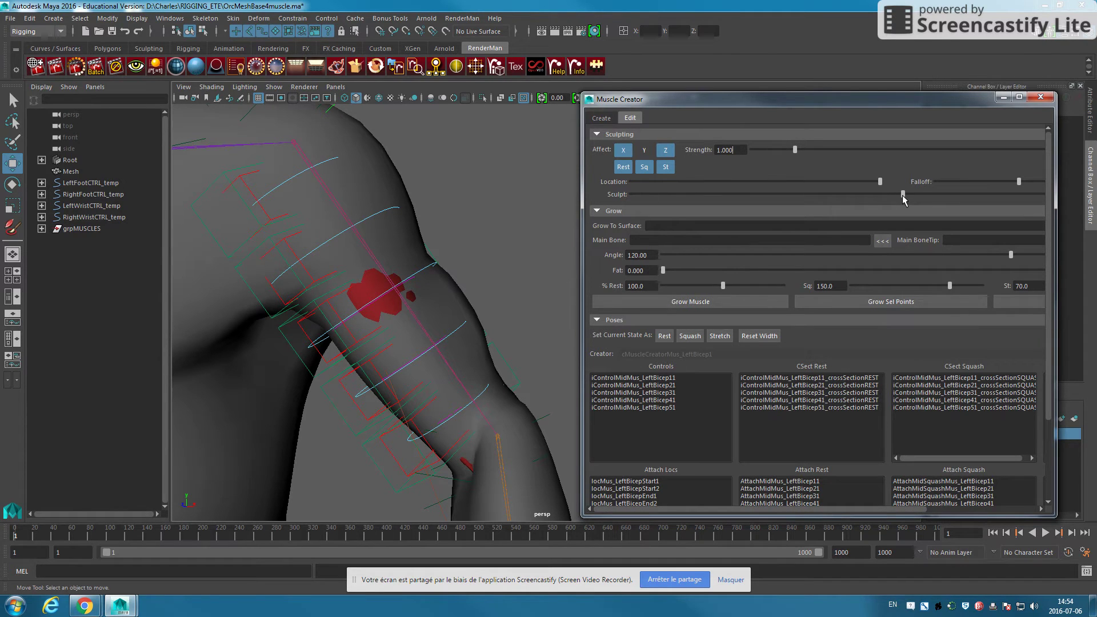
drag(864, 181, 758, 182)
drag(918, 194, 910, 194)
mouse_move(325, 253)
alt+mouse_down()
mouse_move(304, 282)
mouse_move(429, 289)
mouse_move(428, 269)
alt+mouse_up()
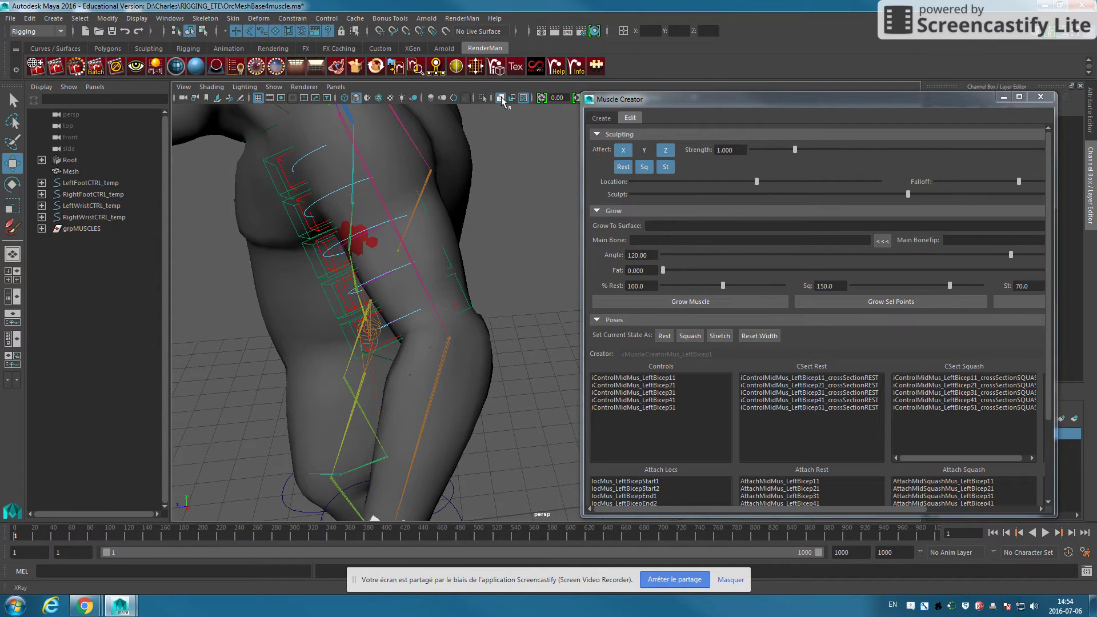
click(501, 100)
alt+drag(495, 225, 482, 223)
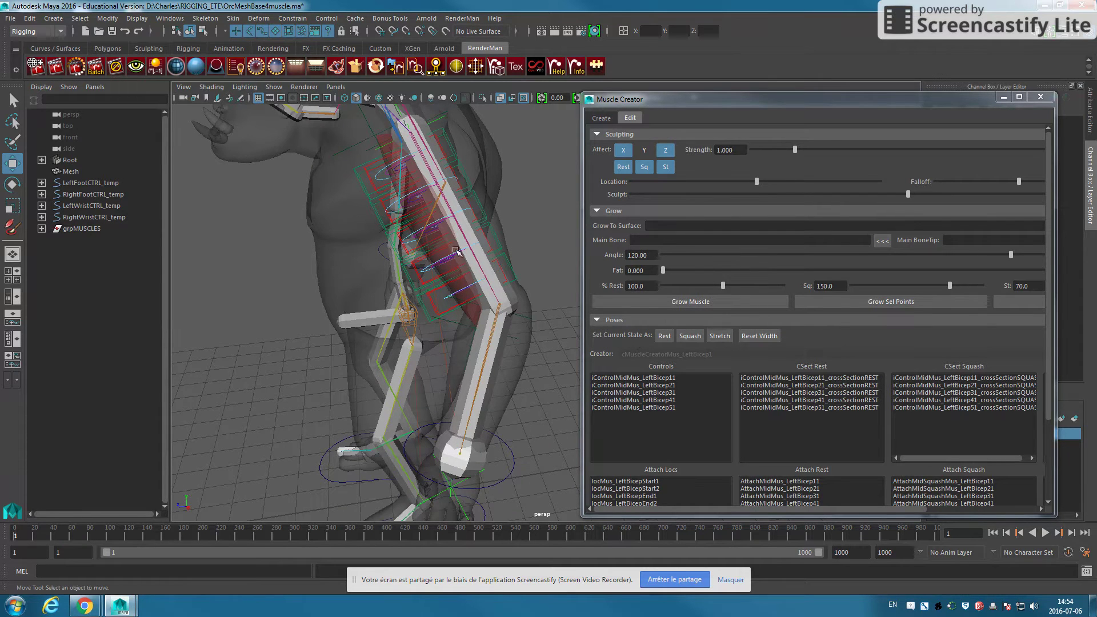
Step: Store the shape as the Rest pose and bend the arm with LeftWristCTRL_temp
click(665, 337)
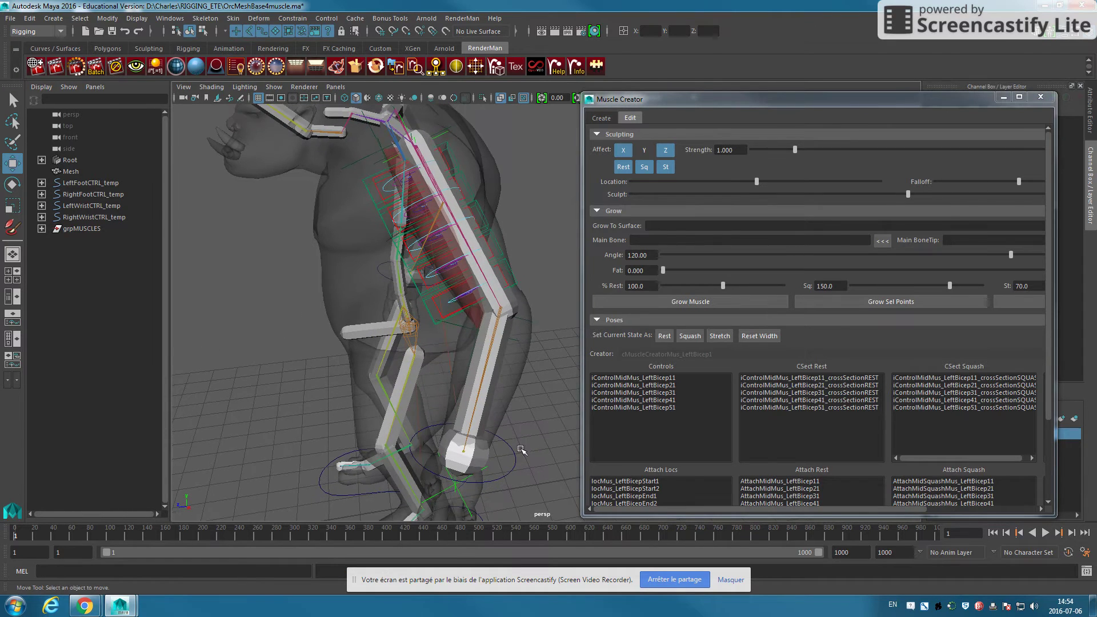
click(471, 457)
mouse_move(472, 457)
mouse_down()
mouse_move(381, 373)
mouse_move(339, 295)
mouse_move(400, 343)
mouse_up()
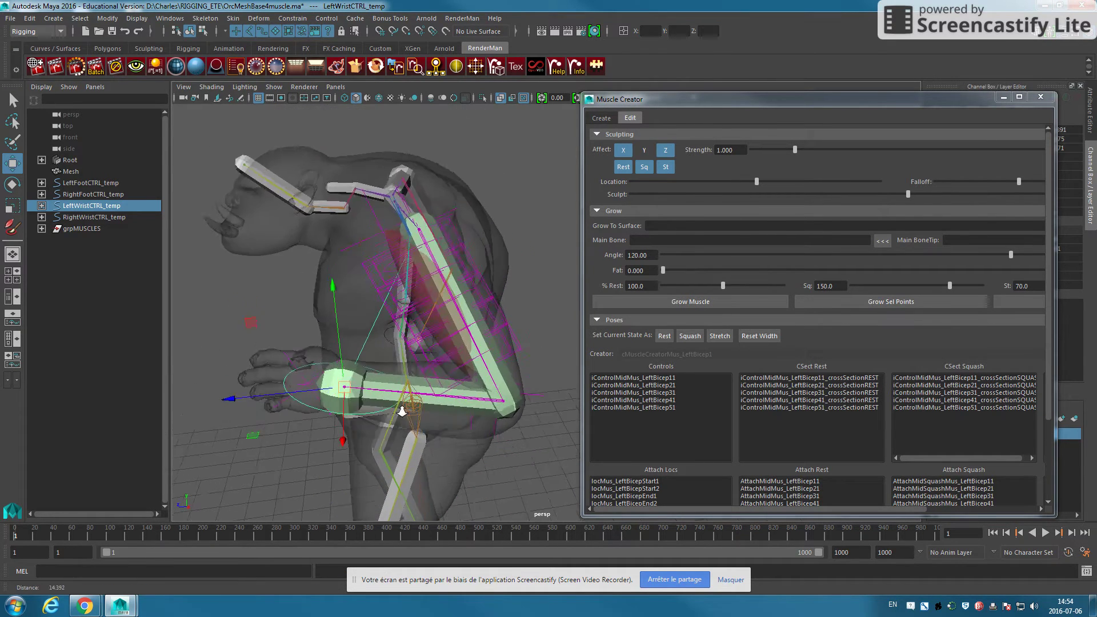
Step: Sculpt only the bent left bicep's squash cross sections and save them as the Squash pose
scroll(495, 395, up, 3)
scroll(495, 395, up, 3)
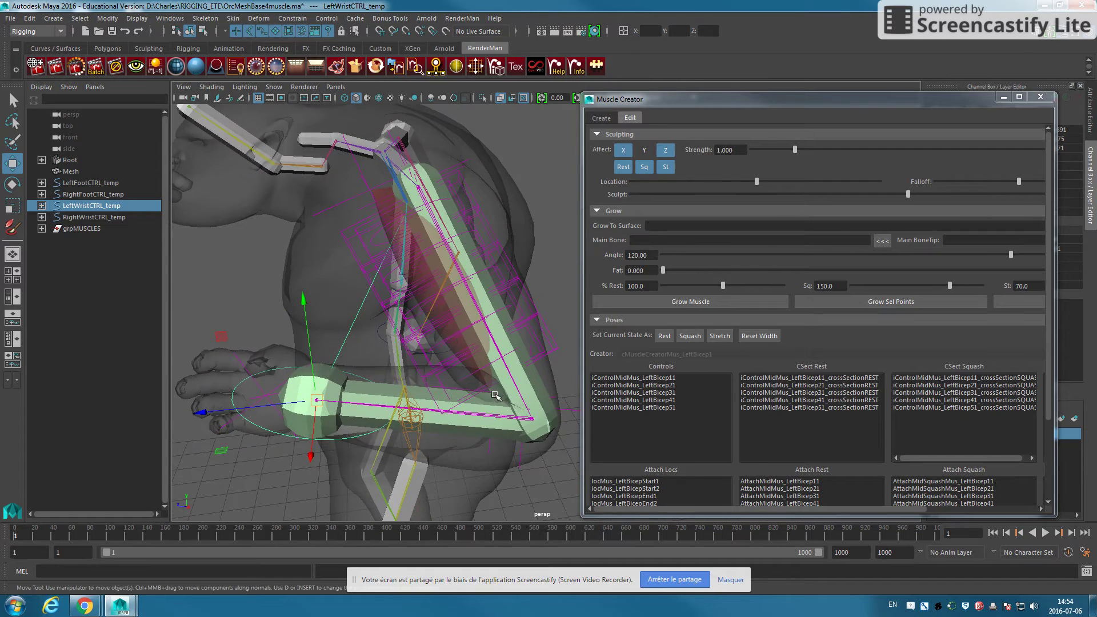
click(690, 336)
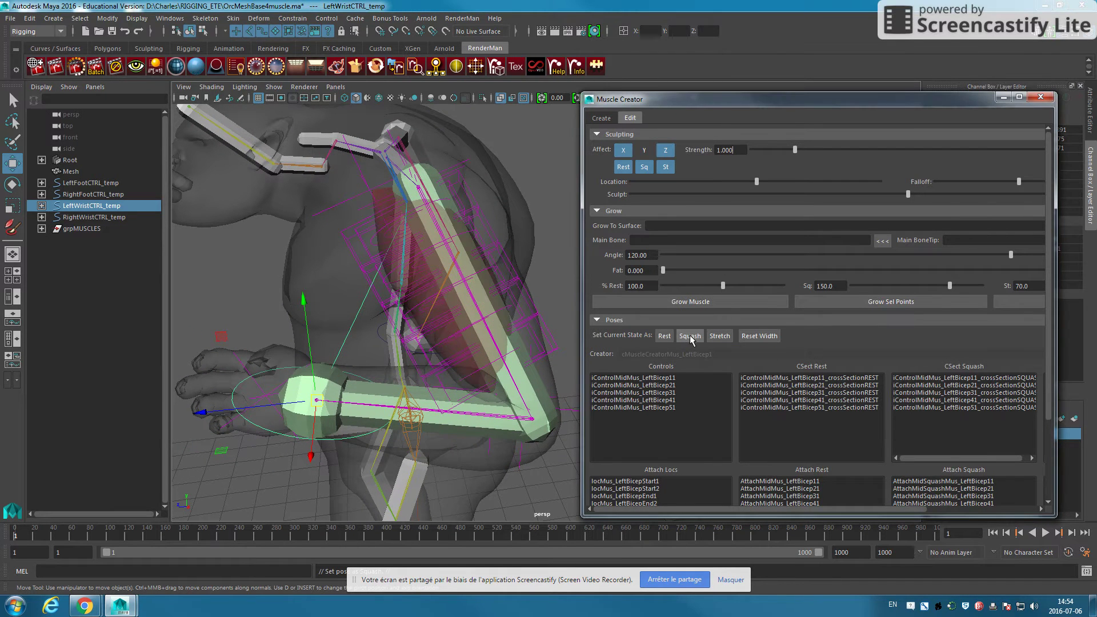
mouse_move(445, 259)
alt+mouse_down()
mouse_move(460, 245)
mouse_move(501, 268)
alt+mouse_up()
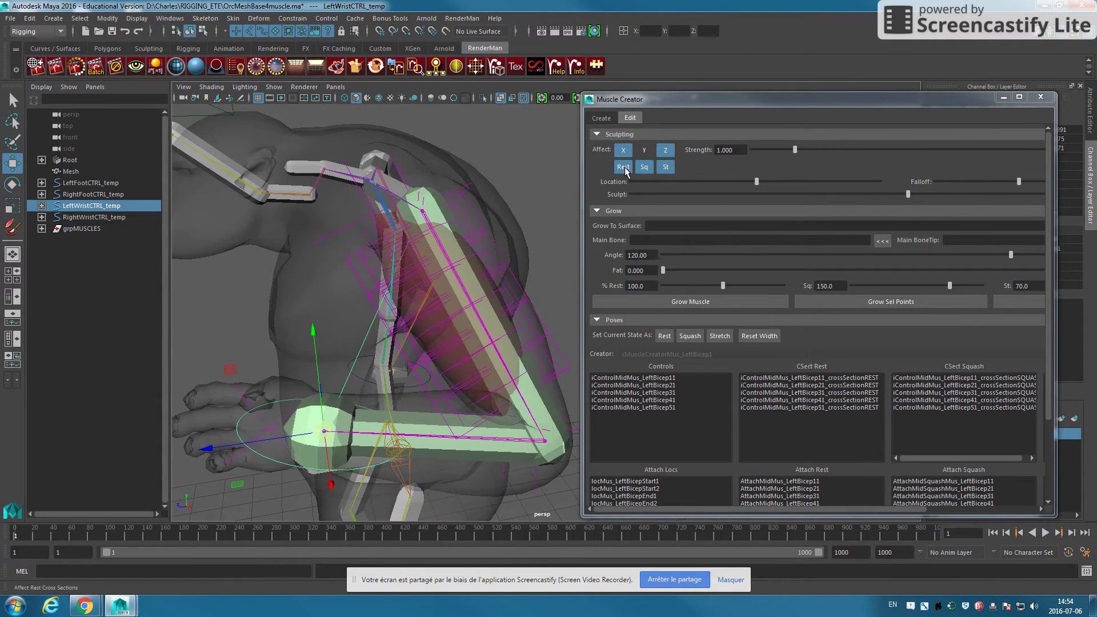
click(623, 167)
click(667, 168)
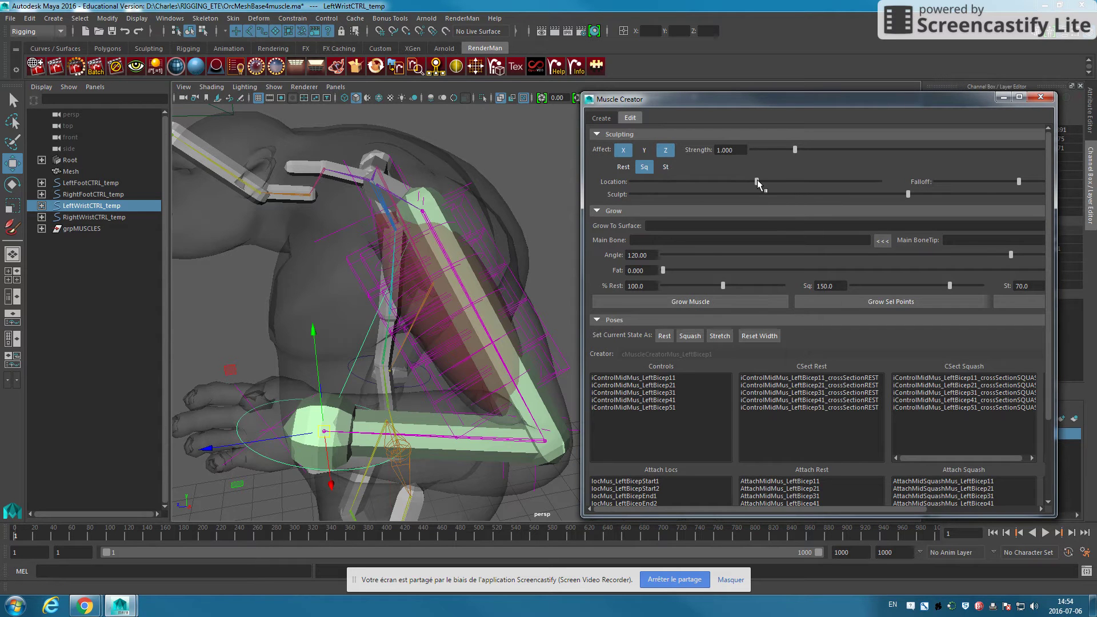
drag(757, 181, 637, 182)
mouse_move(908, 193)
mouse_down()
mouse_move(712, 201)
mouse_move(829, 199)
mouse_move(719, 209)
mouse_up()
mouse_move(637, 182)
mouse_down()
mouse_move(853, 181)
mouse_move(943, 200)
mouse_up()
alt+drag(514, 355, 660, 359)
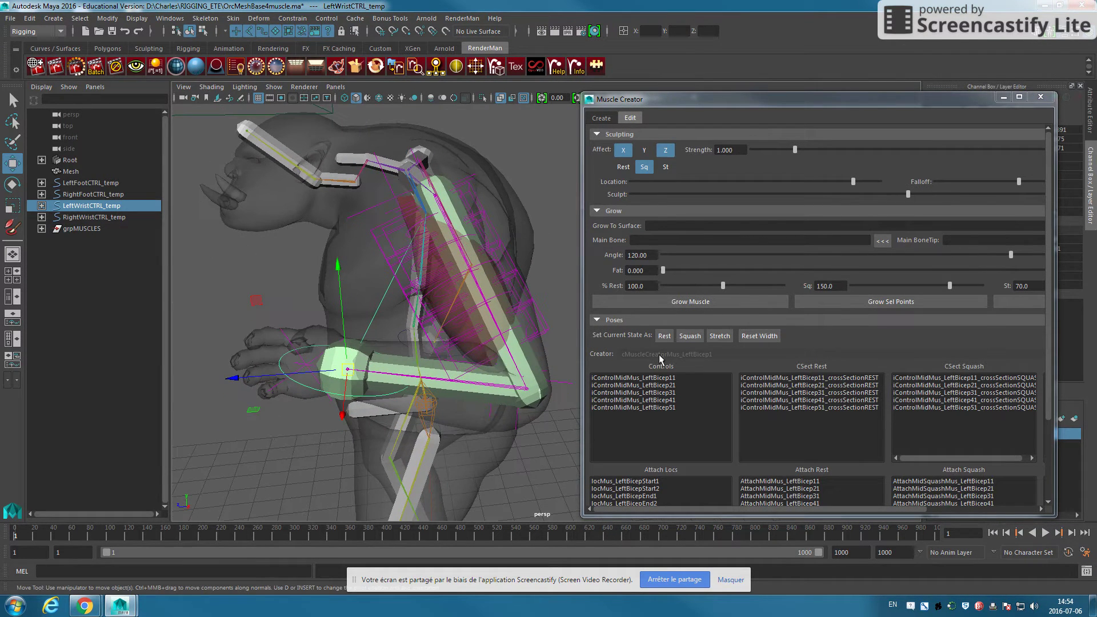
click(694, 338)
Step: Pull LeftWristCTRL_temp down so the orc's left arm hangs straight
alt+drag(366, 365, 320, 343)
mouse_move(374, 322)
mouse_down()
mouse_move(422, 428)
mouse_move(487, 479)
mouse_move(507, 481)
mouse_move(404, 379)
mouse_move(362, 306)
mouse_move(402, 424)
mouse_move(441, 490)
mouse_up()
alt+middle_drag(441, 490, 483, 336)
Step: Sculpt only the straight bicep's stretch cross sections and save them as the Stretch pose
alt+drag(483, 336, 502, 368)
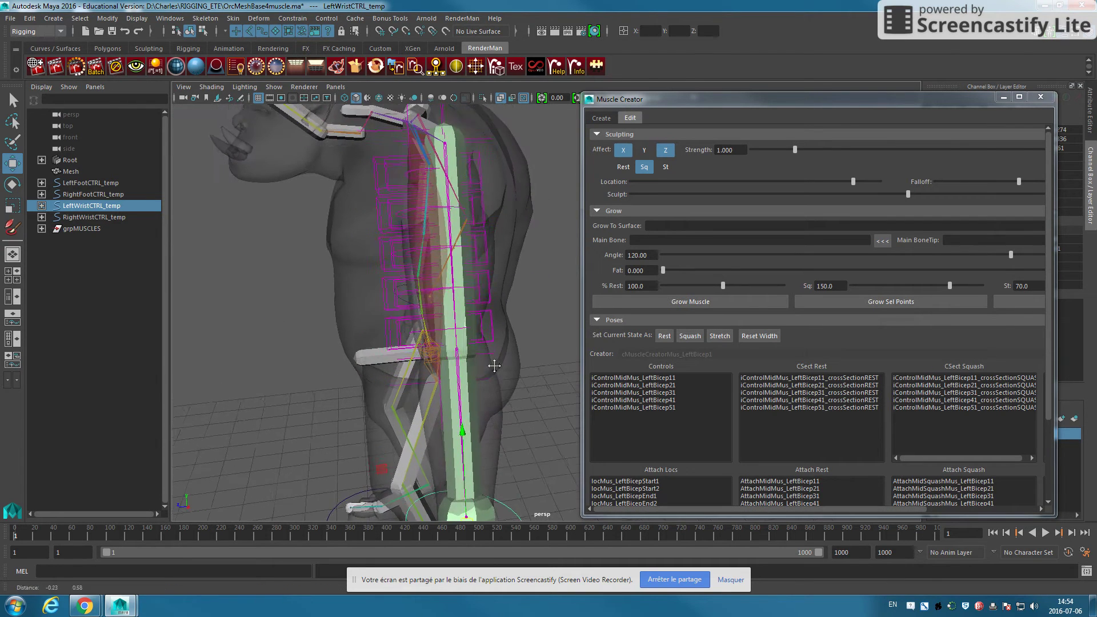
click(666, 167)
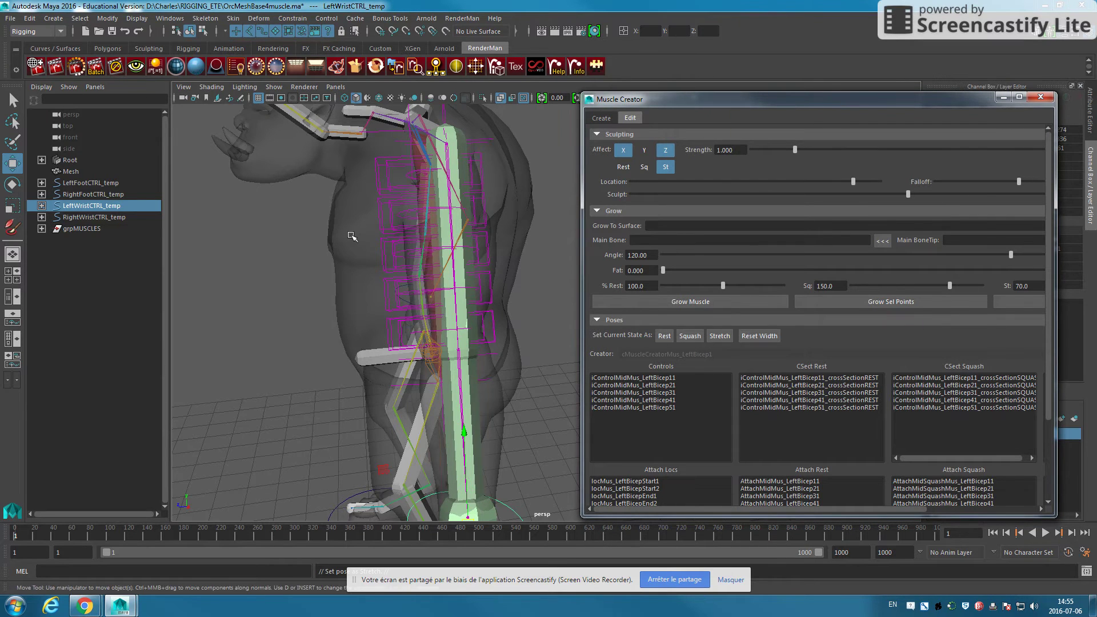
scroll(454, 295, up, 2)
alt+drag(454, 295, 468, 314)
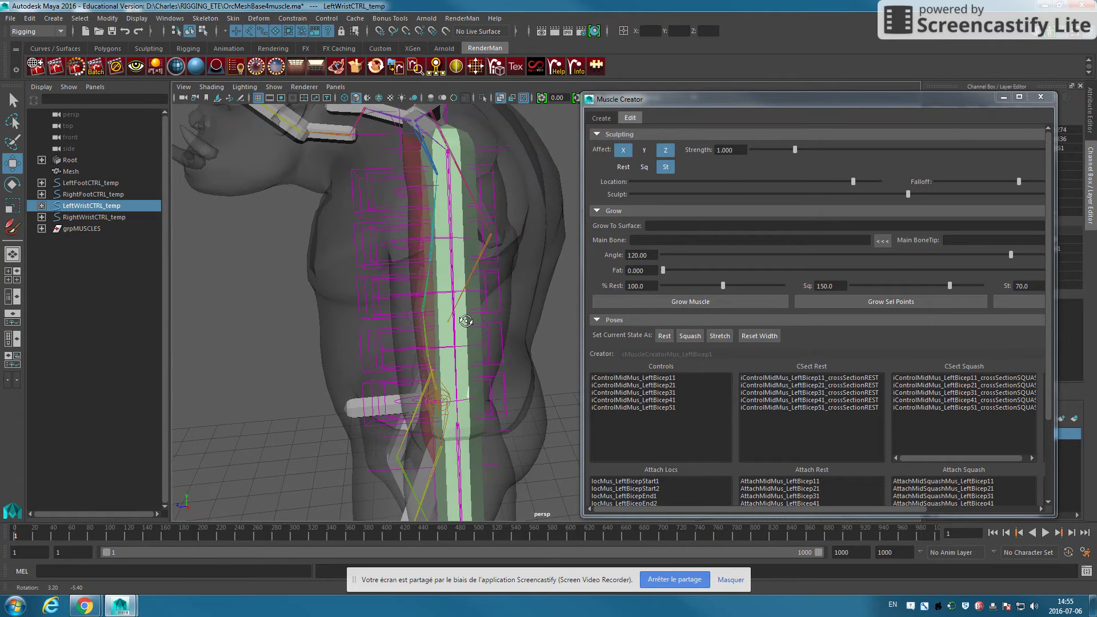
drag(853, 182, 845, 182)
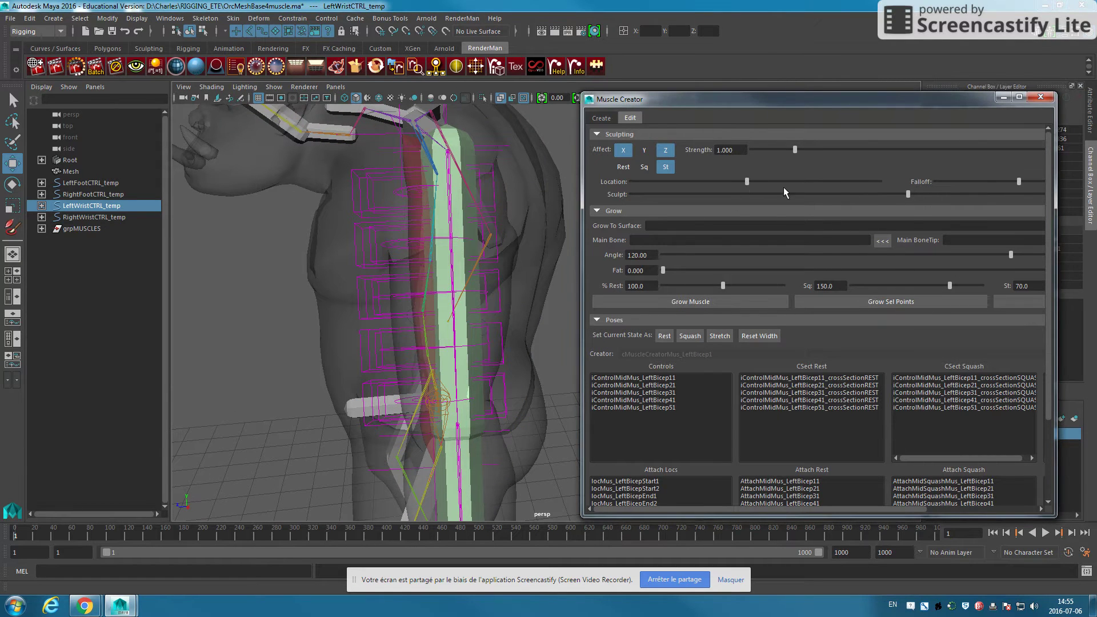
drag(910, 199, 978, 201)
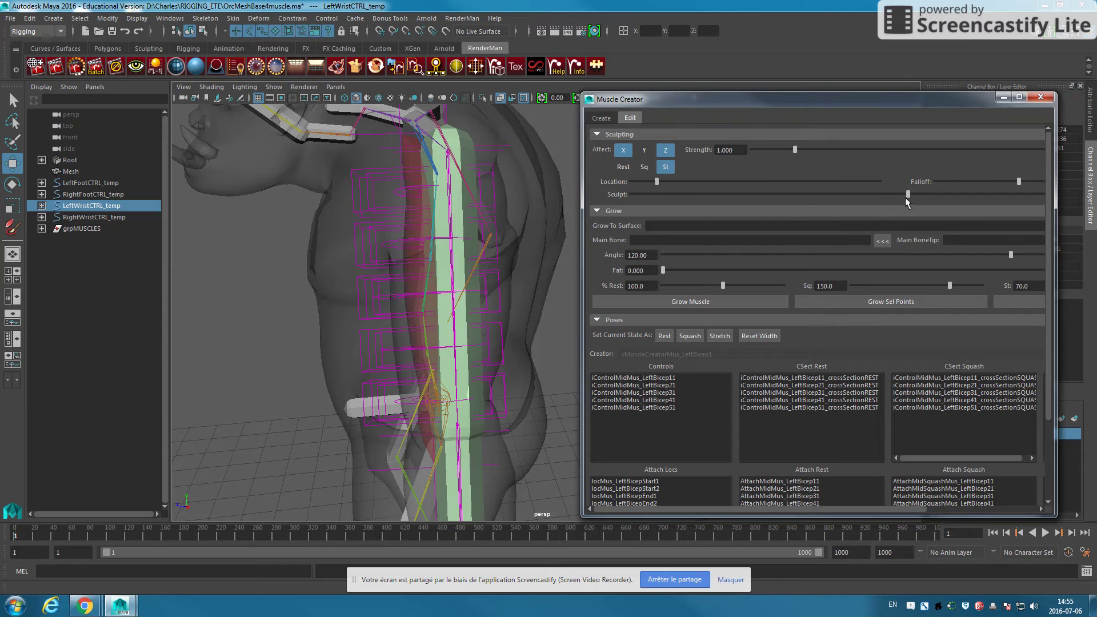
mouse_move(907, 197)
mouse_down()
mouse_move(932, 197)
mouse_move(883, 197)
mouse_up()
drag(657, 181, 824, 180)
mouse_move(902, 196)
mouse_down()
mouse_move(863, 180)
mouse_move(895, 201)
mouse_up()
alt+drag(362, 286, 367, 228)
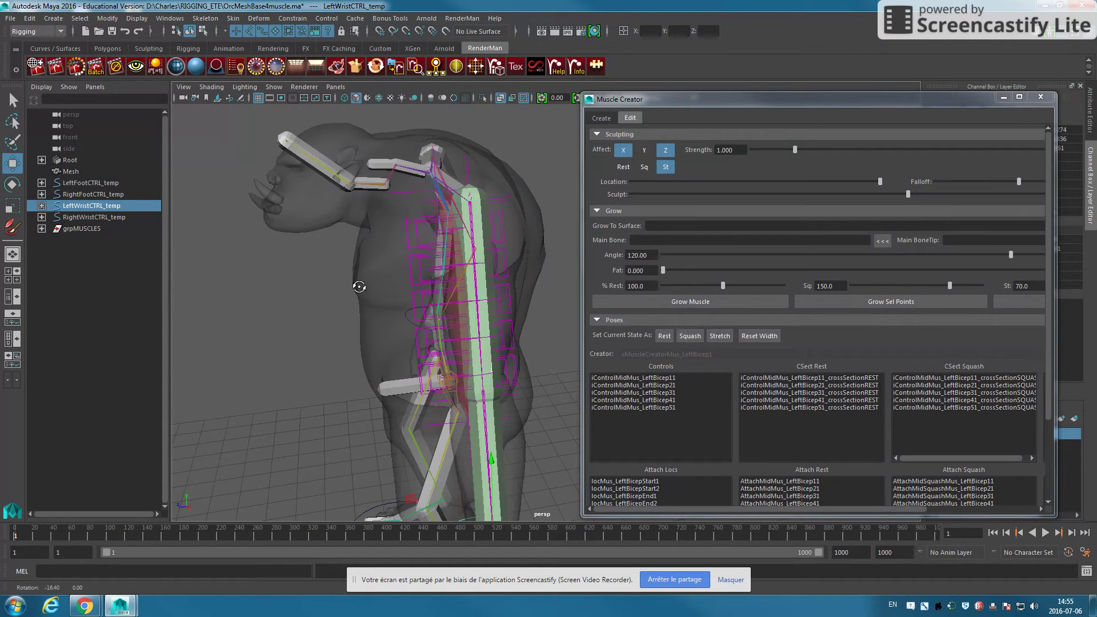
click(720, 337)
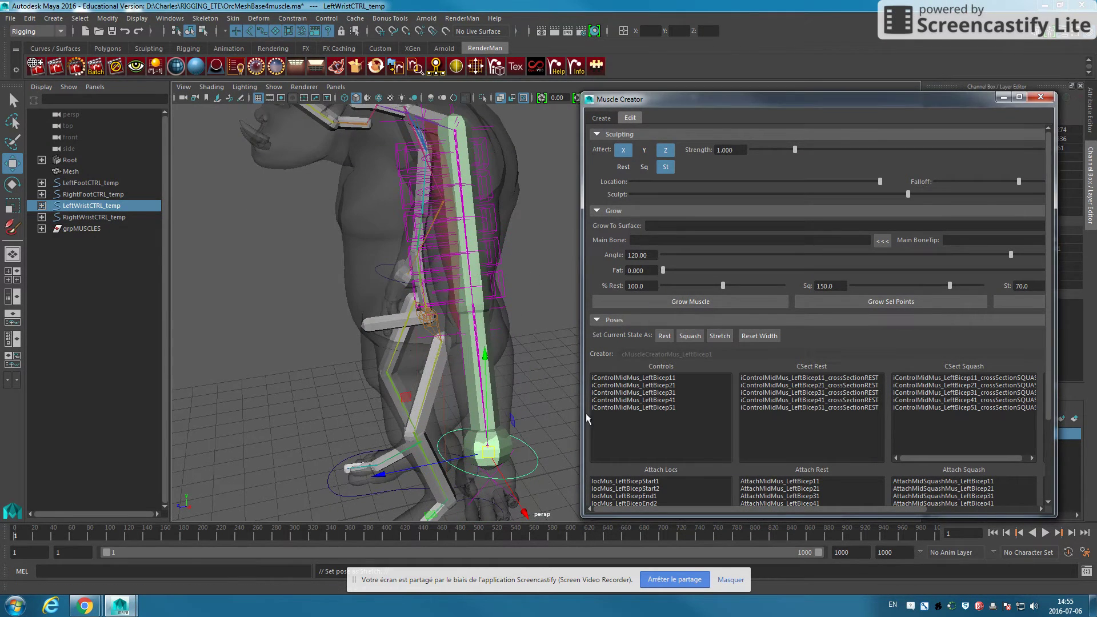
Step: Zero LeftWristCTRL_temp's Translate X and Y in the Channel Box
alt+drag(532, 458, 525, 448)
mouse_move(525, 448)
middle_down()
mouse_move(388, 383)
mouse_move(417, 437)
mouse_move(429, 404)
mouse_move(294, 289)
mouse_move(354, 235)
mouse_move(367, 404)
mouse_move(387, 428)
middle_up()
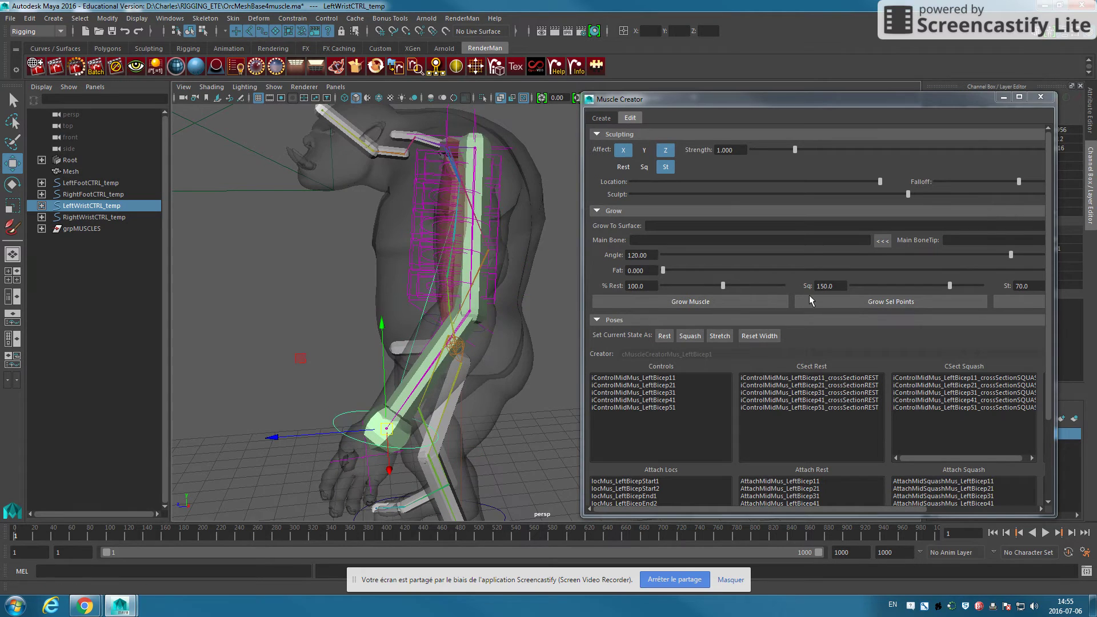
mouse_move(967, 104)
mouse_down()
mouse_move(903, 233)
mouse_move(957, 394)
mouse_up()
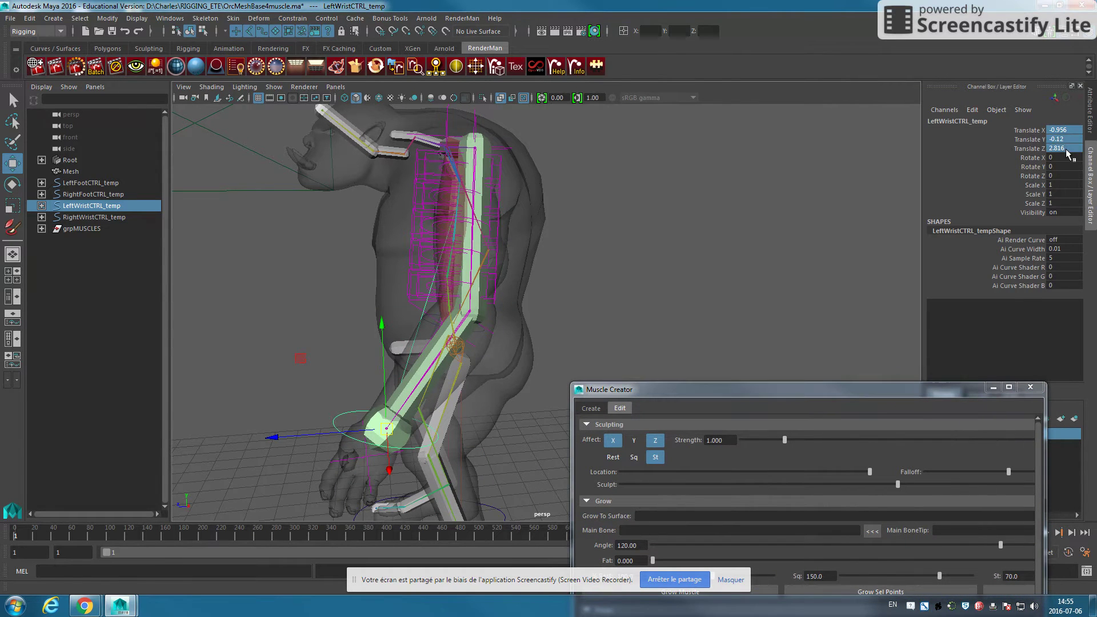
key(Return)
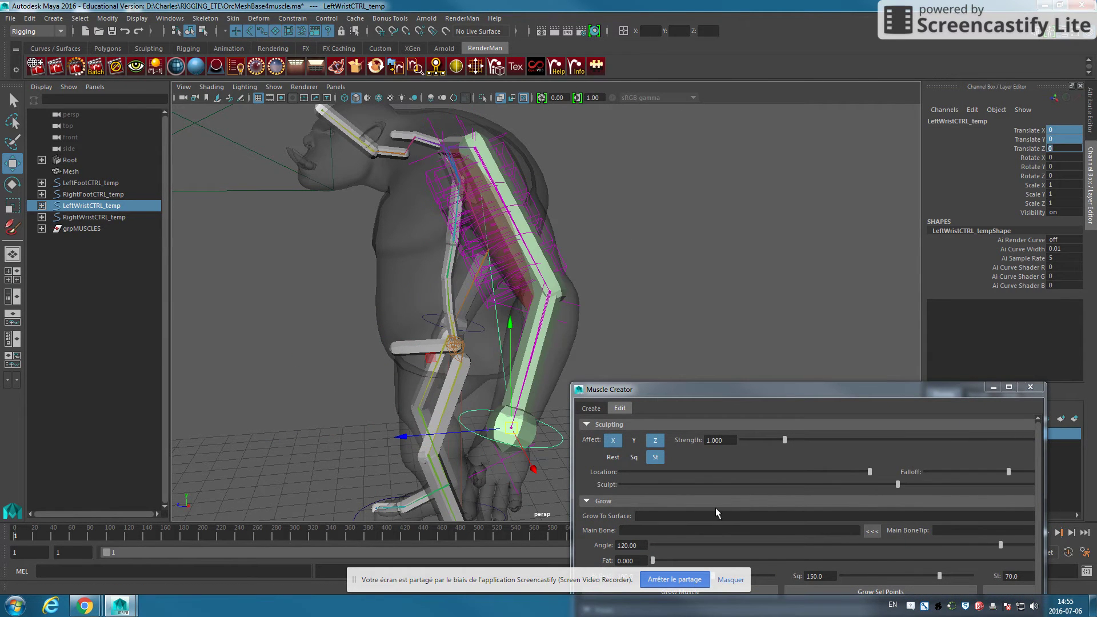
Step: Close the Muscle Creator and inspect iControlMidMus_LeftBicep31's jiggle settings (Cycle 12, Rest 24)
click(1031, 387)
mouse_move(740, 272)
alt+mouse_down()
mouse_move(600, 280)
mouse_move(642, 265)
alt+mouse_up()
scroll(642, 265, up, 2)
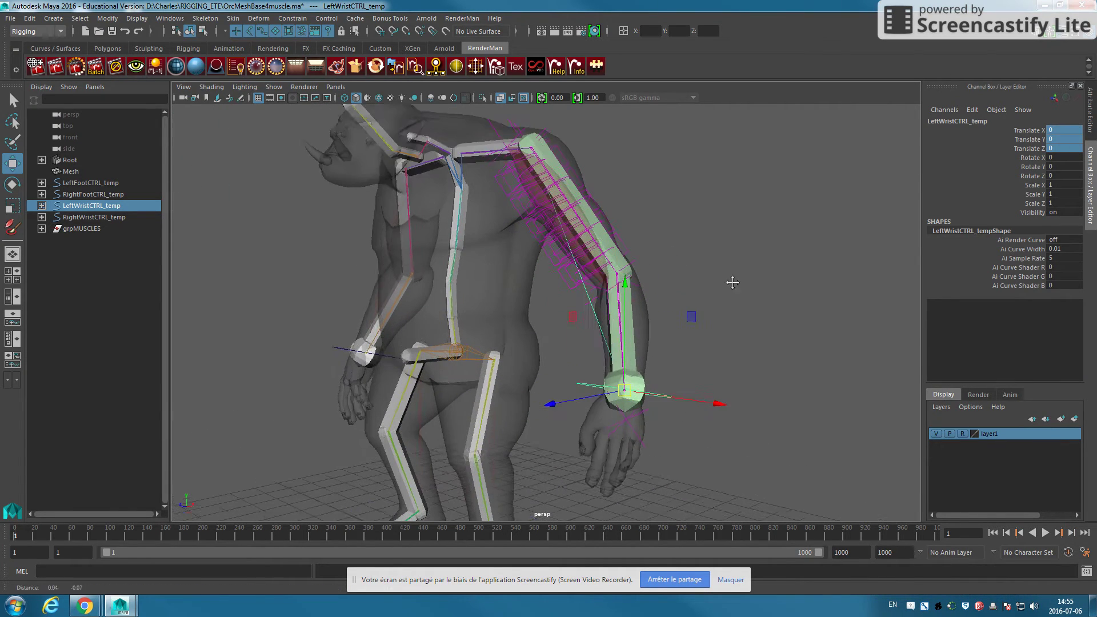
scroll(703, 240, up, 2)
click(702, 240)
scroll(693, 257, down, 3)
scroll(766, 307, up, 5)
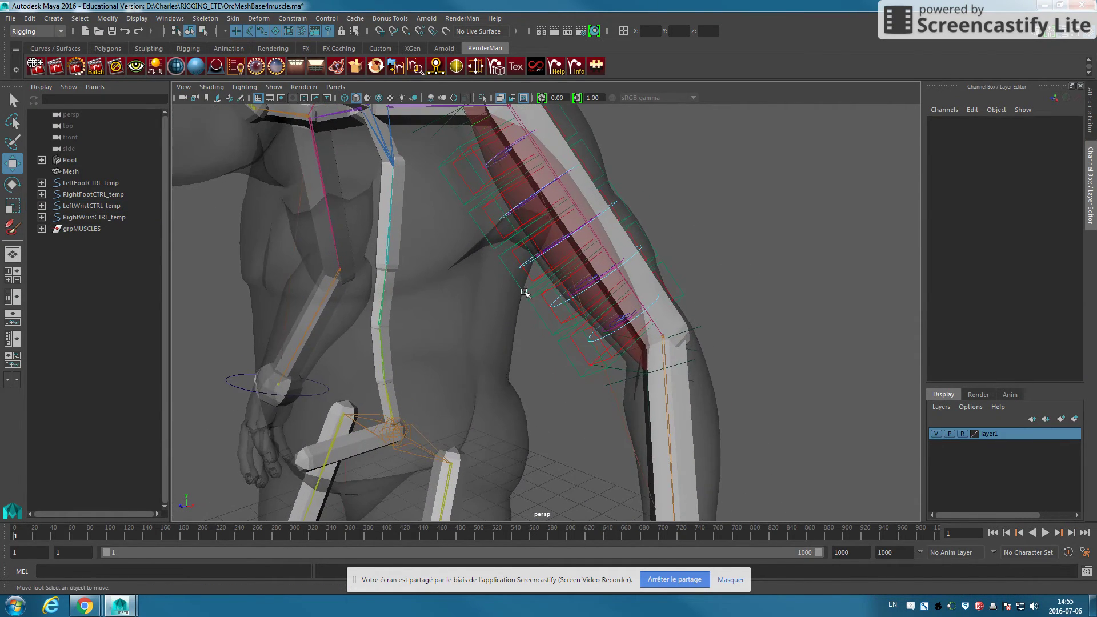
click(524, 289)
alt+drag(524, 289, 559, 286)
drag(1034, 194, 1036, 221)
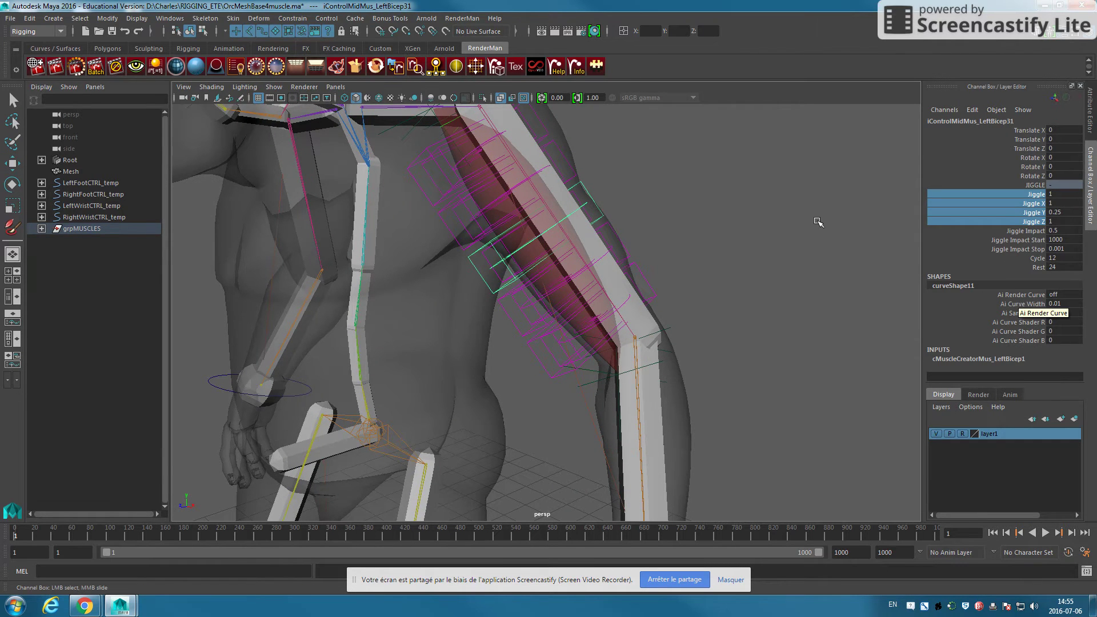
click(816, 225)
scroll(816, 225, down, 5)
scroll(619, 264, up, 2)
Step: Under the FX menu set, swing the left wrist during Interactive Playback to test the jiggle
click(643, 390)
key(w)
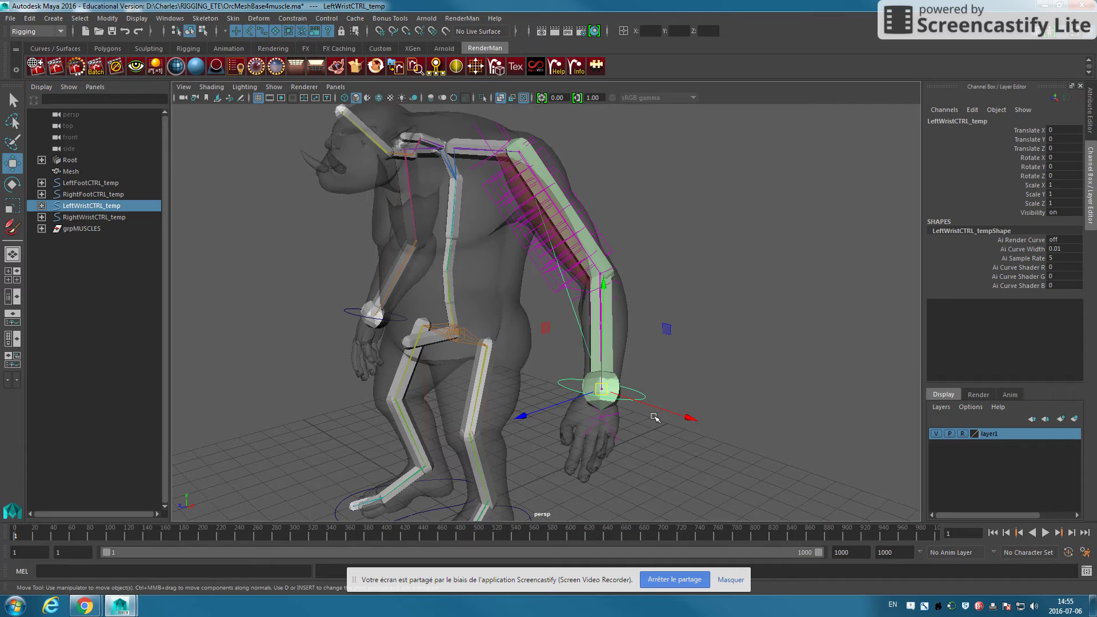
click(52, 32)
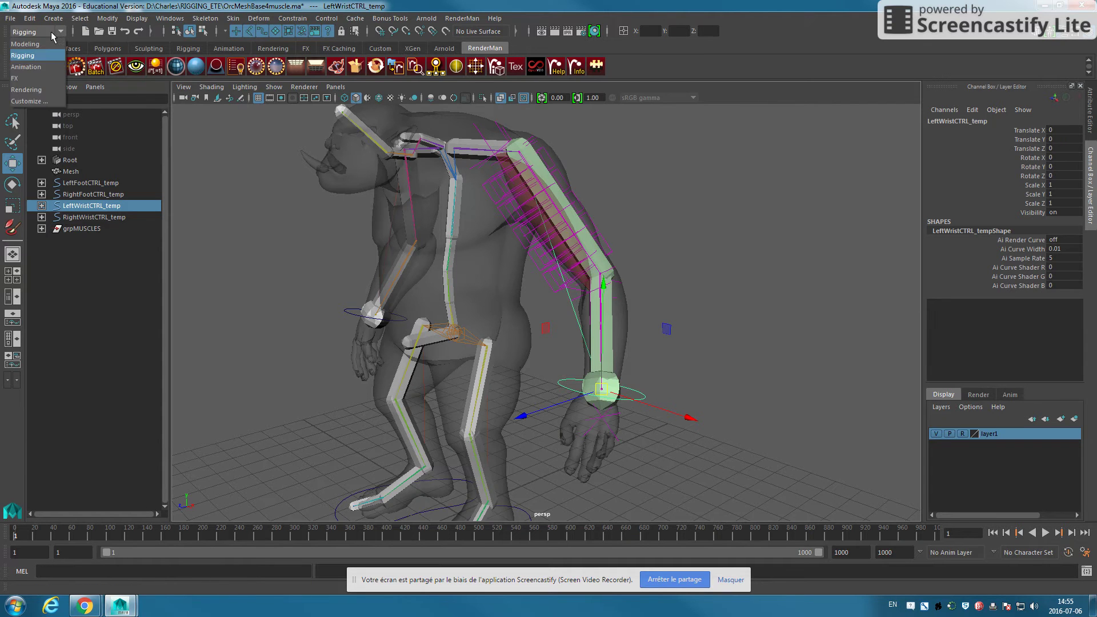
click(29, 78)
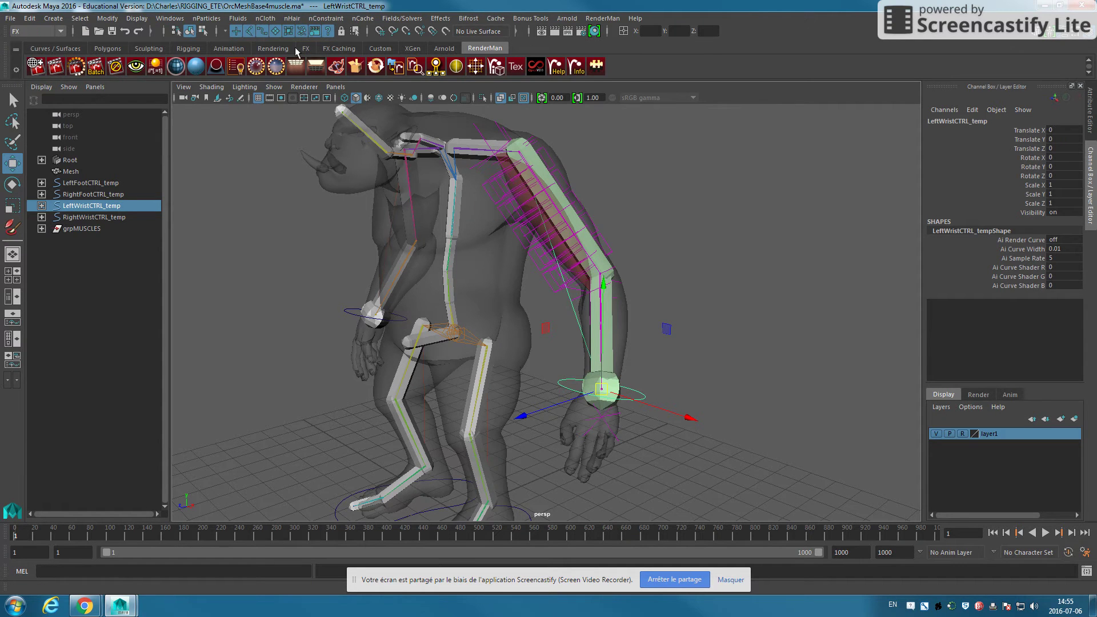
click(401, 18)
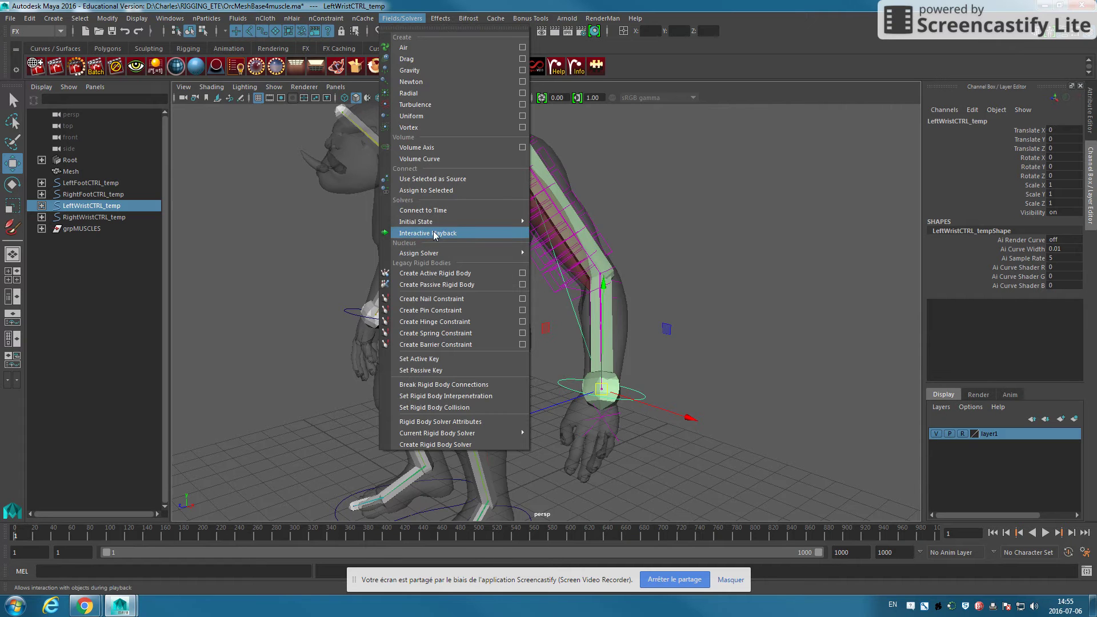
click(433, 233)
mouse_move(460, 357)
mouse_down()
mouse_move(507, 379)
mouse_move(380, 311)
mouse_move(466, 351)
mouse_move(465, 289)
mouse_move(355, 286)
mouse_move(522, 288)
mouse_move(521, 360)
mouse_up()
click(1047, 534)
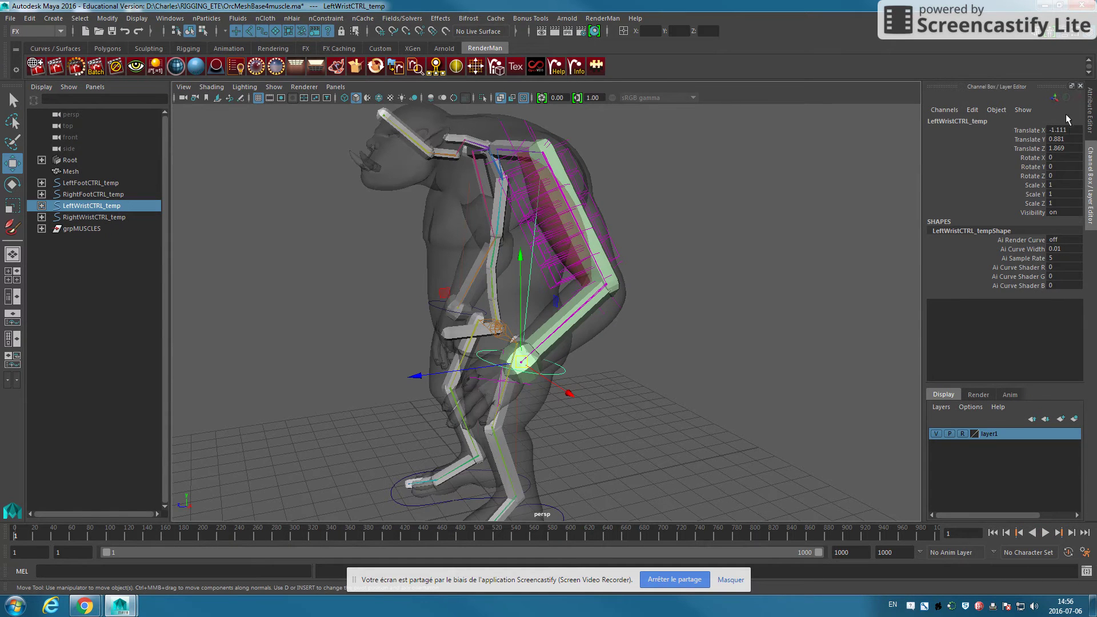
Step: Zero the left wrist control's Translate values
drag(1063, 129, 1063, 148)
key(Return)
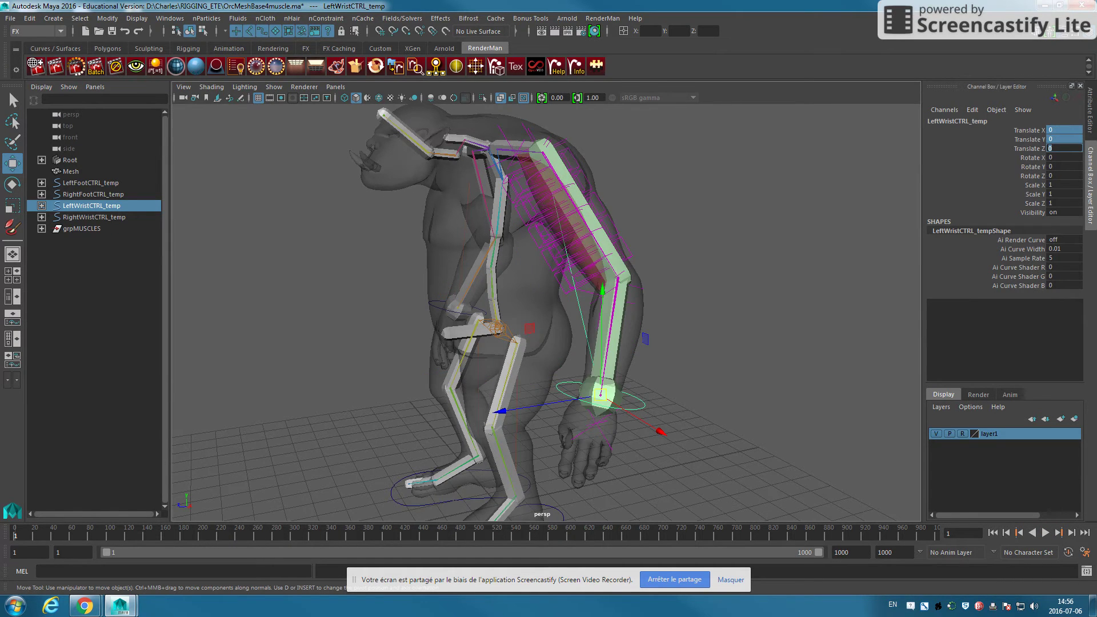
alt+right_drag(682, 360, 805, 340)
Step: Set the middle bicep control's Jiggle to 0.5 and the next one down to 0.3, adjusting Jiggle Impact
key(q)
alt+right_drag(718, 208, 817, 377)
click(471, 313)
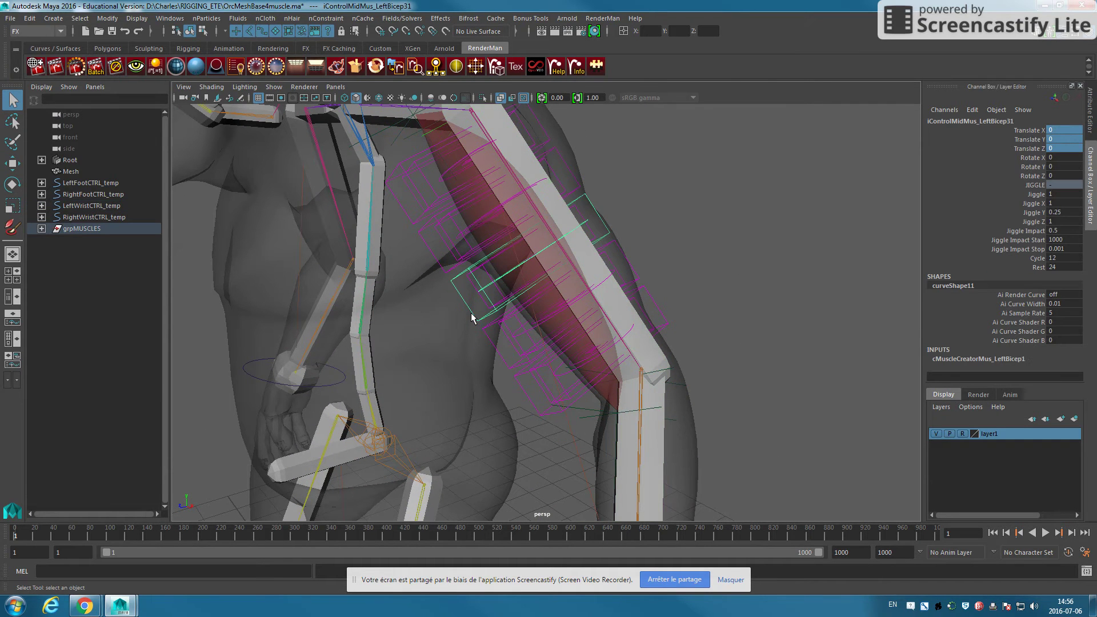
click(1057, 194)
text(0.5)
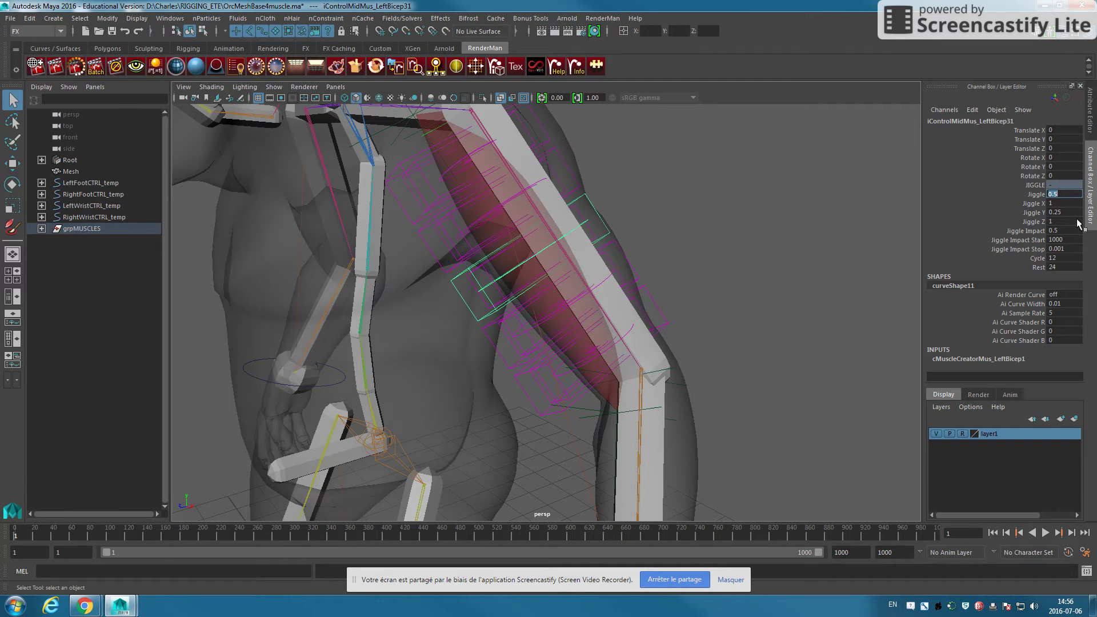
click(1064, 231)
click(591, 352)
click(1065, 195)
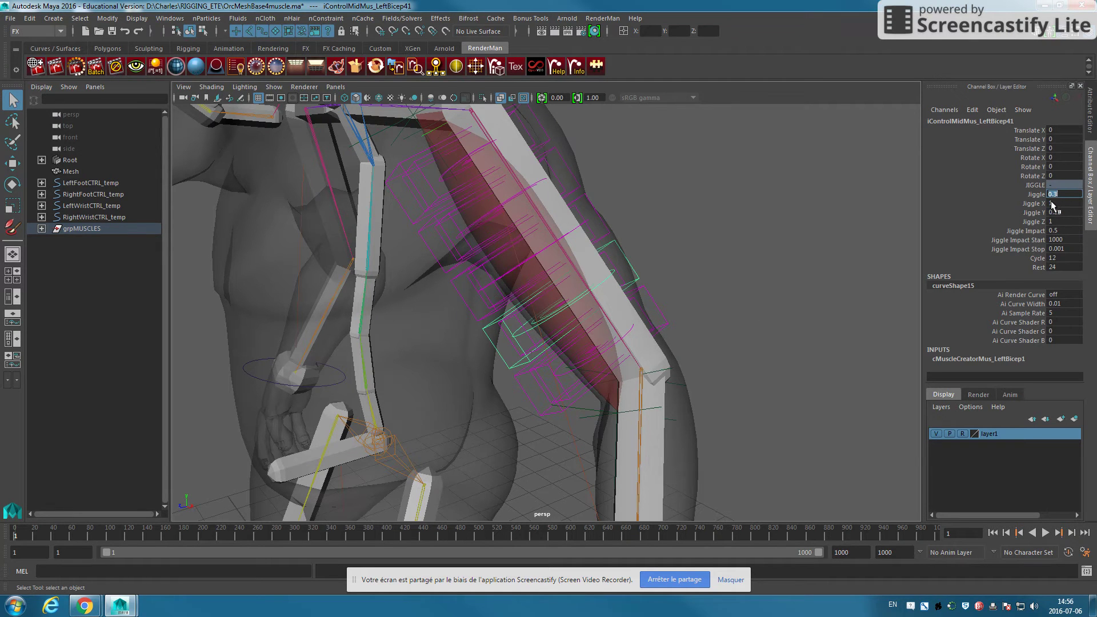
click(1067, 231)
Step: Adjust the lowest control's Jiggle Impact and set the upper controls' Jiggle to 0.3 and 0.15
click(540, 388)
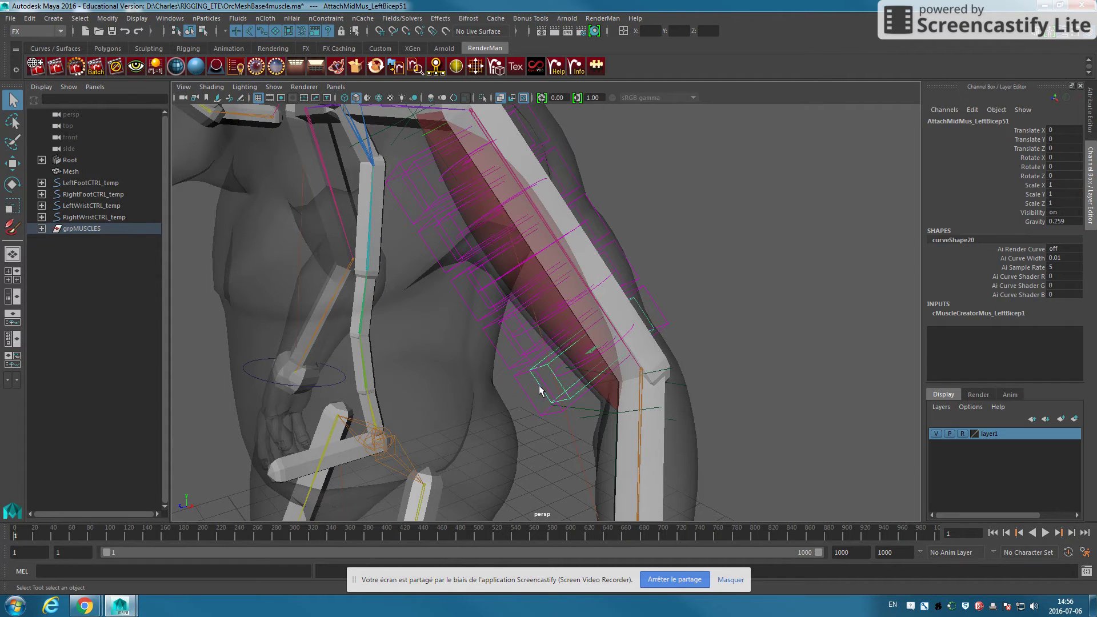
click(532, 400)
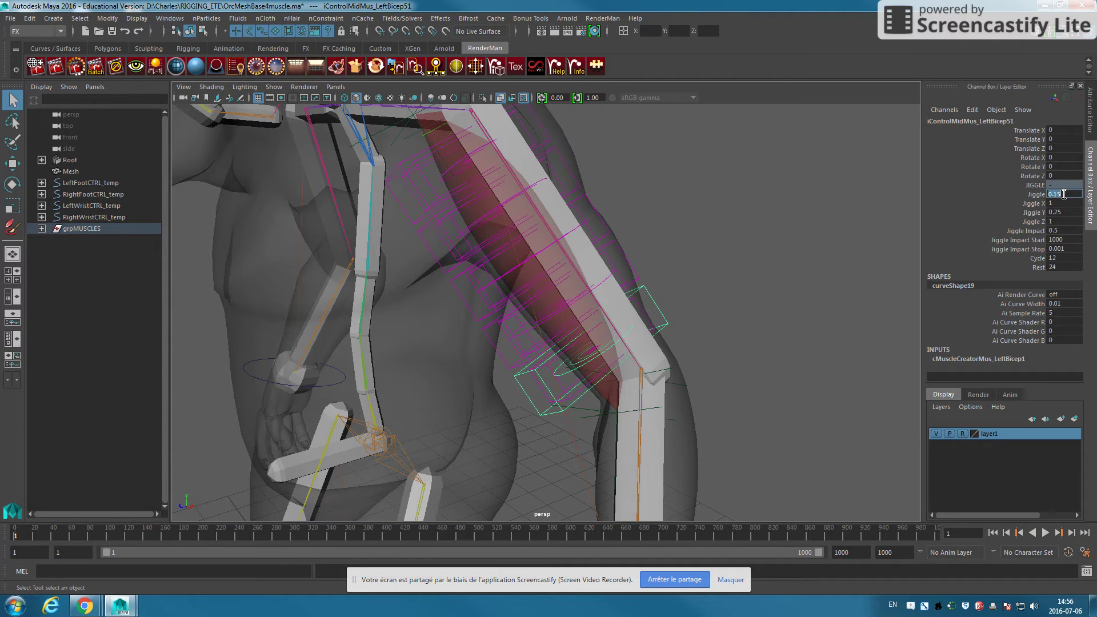
click(1065, 231)
click(426, 228)
click(1063, 193)
text(0.3)
click(1066, 231)
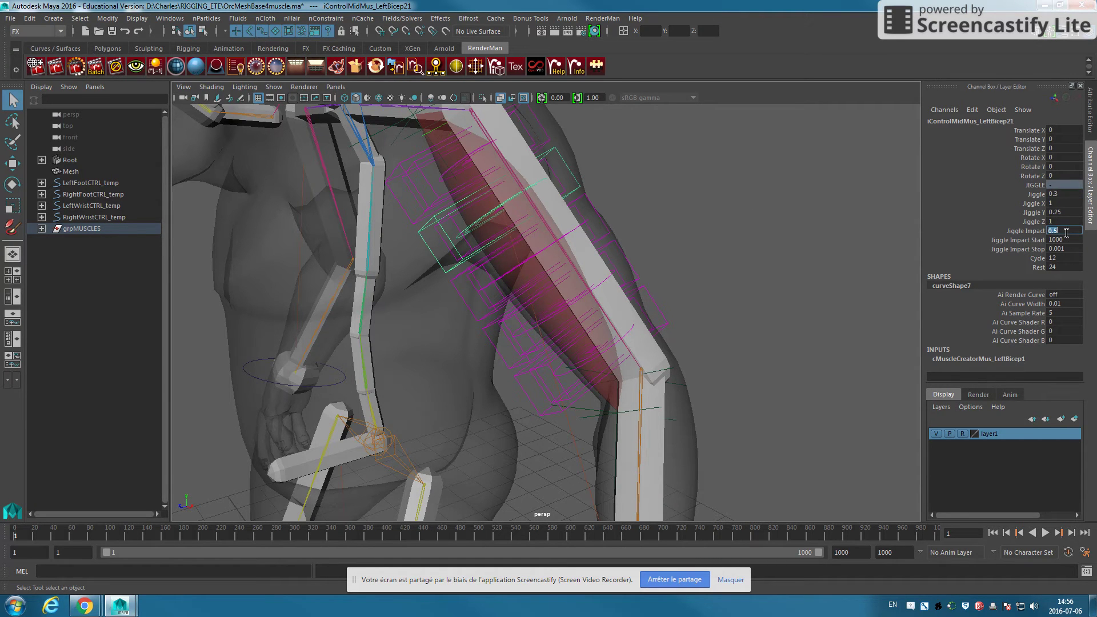
text(0.2)
click(420, 195)
double_click(1070, 195)
click(1066, 231)
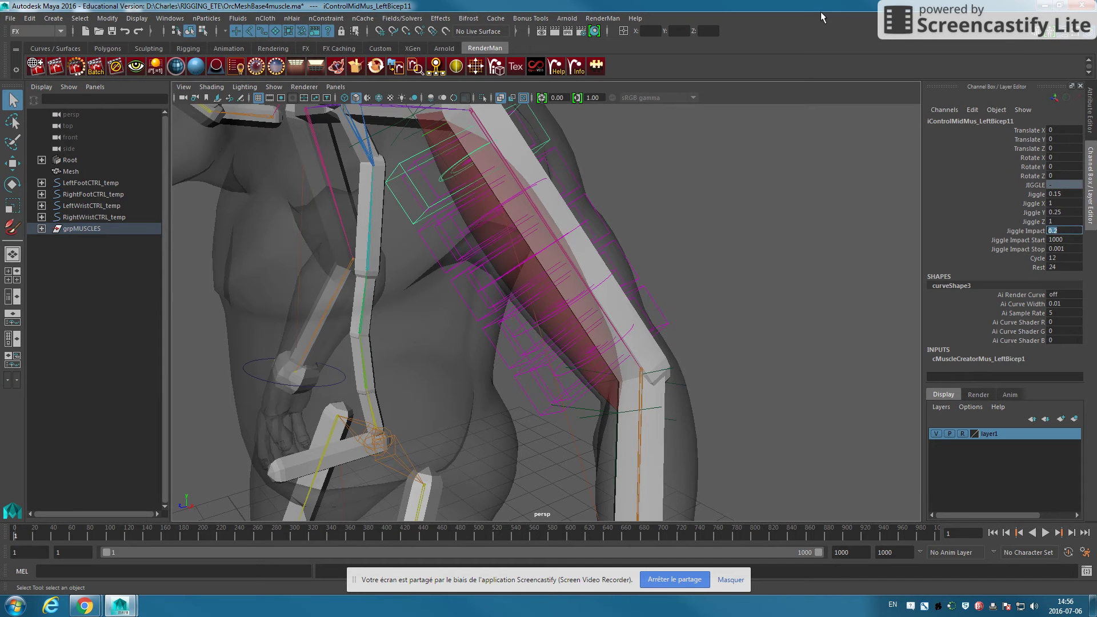
scroll(804, 295, down, 5)
click(642, 430)
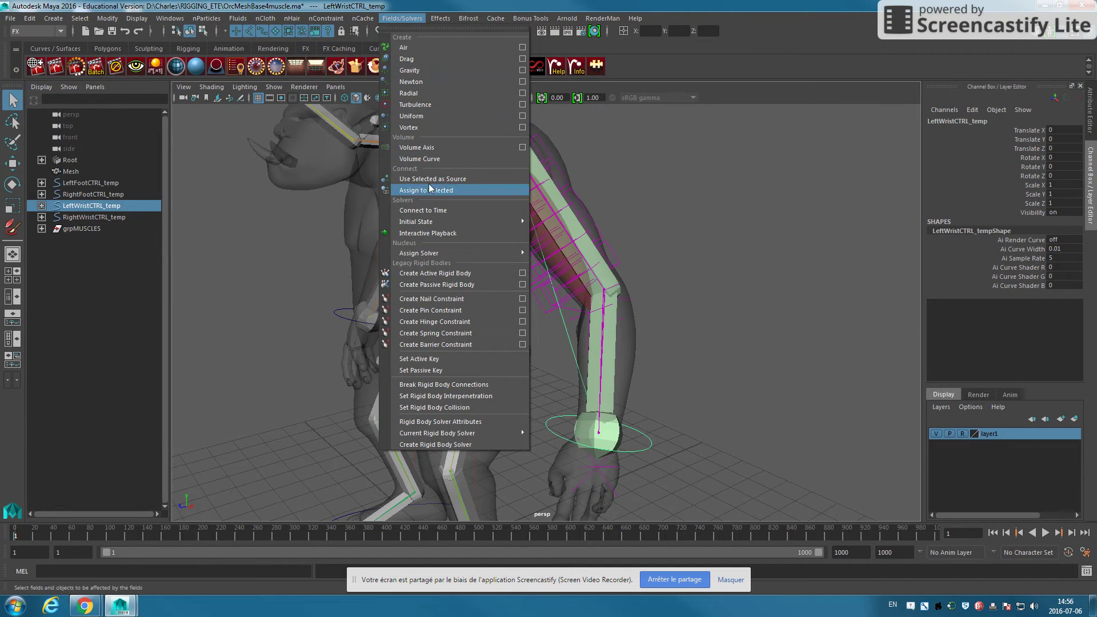
Step: Swing the left wrist during Interactive Playback to test the new bicep jiggle
click(434, 233)
mouse_move(592, 413)
mouse_down()
mouse_move(542, 320)
mouse_move(535, 340)
mouse_move(317, 371)
mouse_move(486, 338)
mouse_move(434, 278)
mouse_move(474, 389)
mouse_up()
click(1045, 533)
Step: Return to frame 1, zero the wrist's Translate XYZ, and clear the selection
key(alt+shift+v)
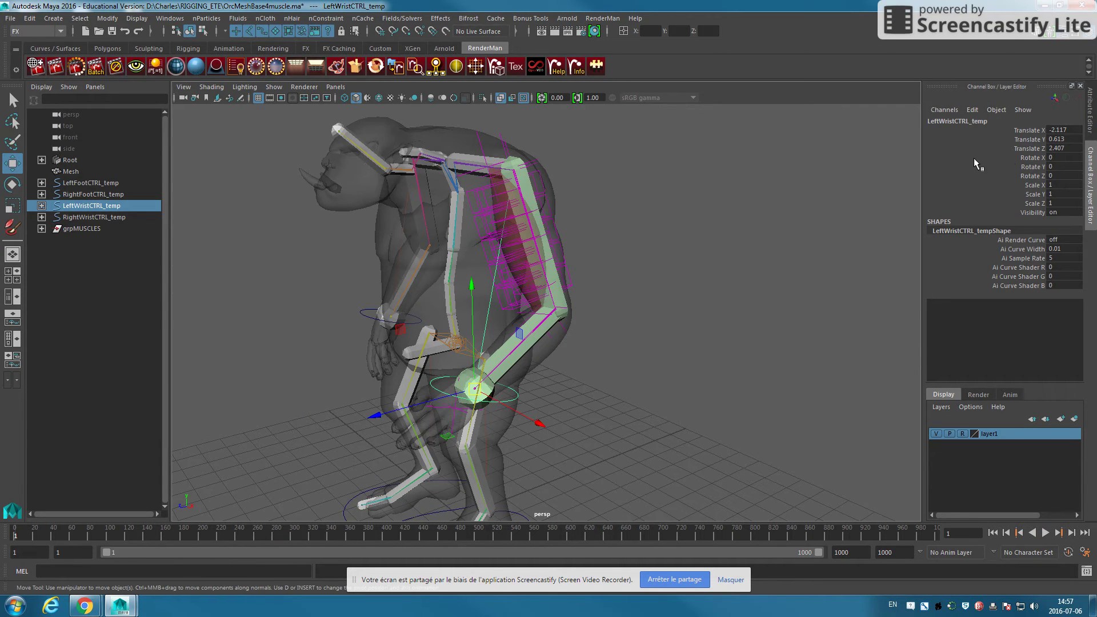
text(0)
key(Return)
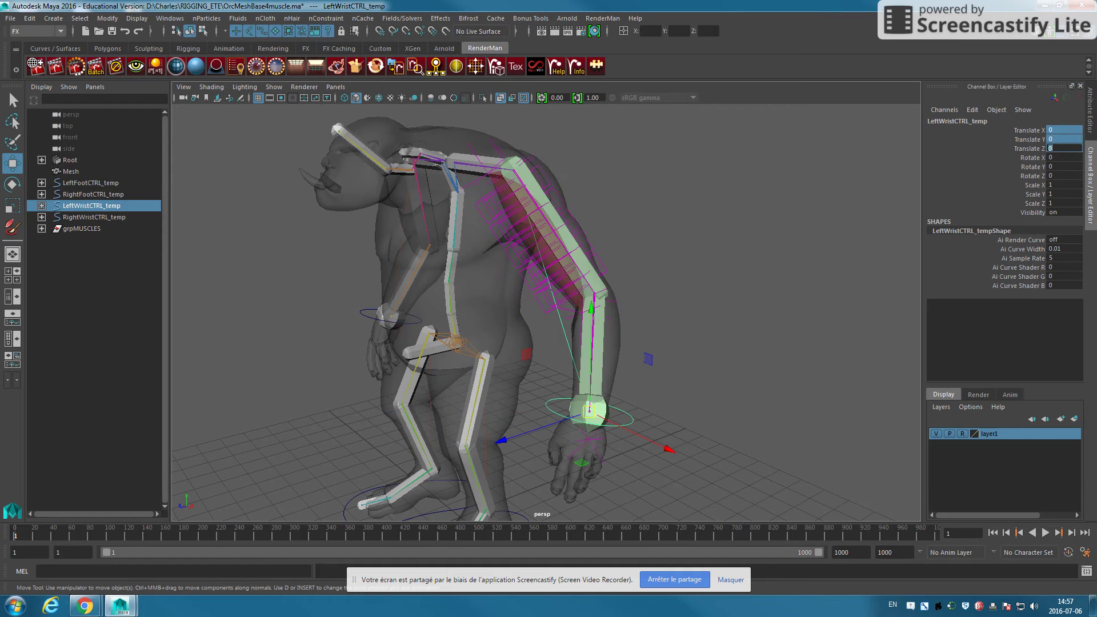
mouse_move(696, 248)
alt+mouse_down()
mouse_move(657, 225)
mouse_move(553, 261)
alt+mouse_up()
key(q)
click(657, 225)
scroll(664, 238, up, 5)
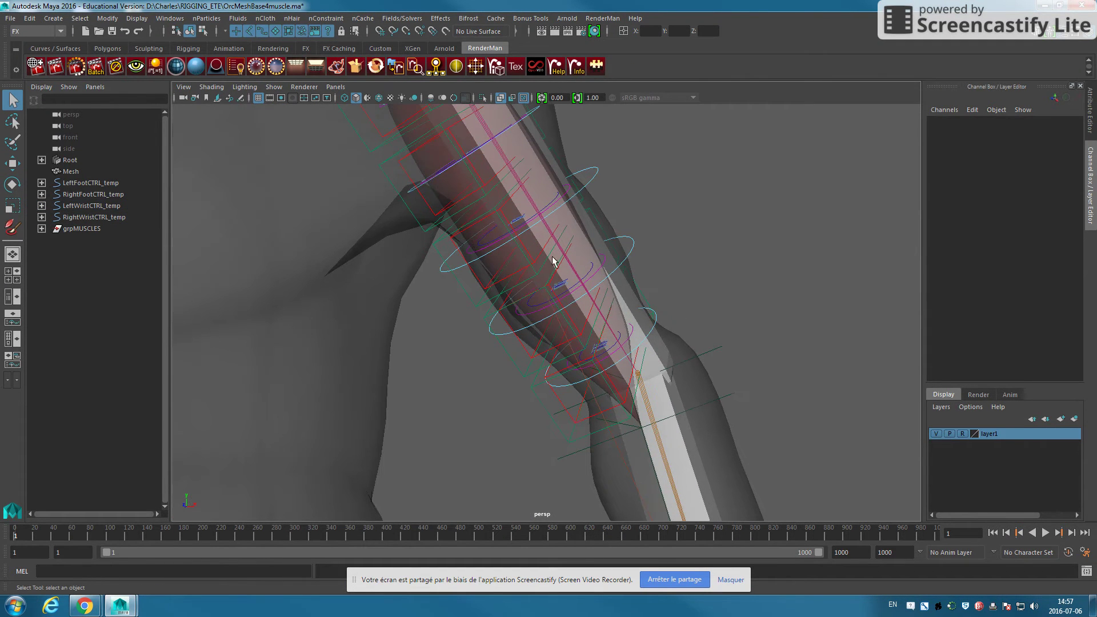
Step: Select the left bicep muscle and bring up the Muscle Creator window
click(431, 155)
scroll(499, 246, down, 5)
scroll(499, 246, down, 4)
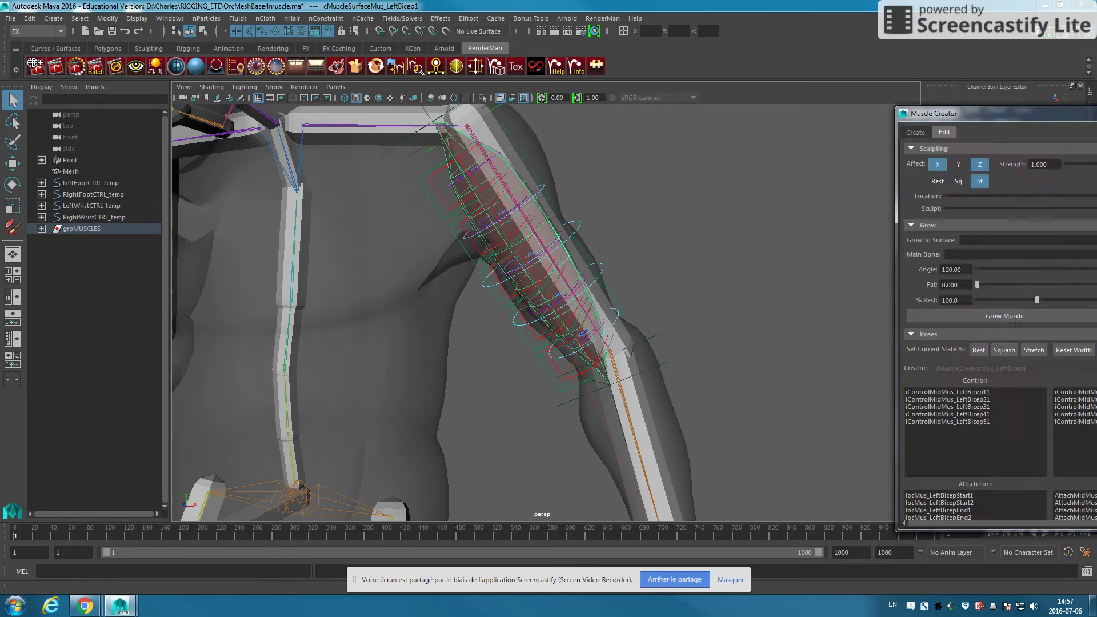
drag(675, 92, 804, 95)
alt+drag(480, 247, 386, 280)
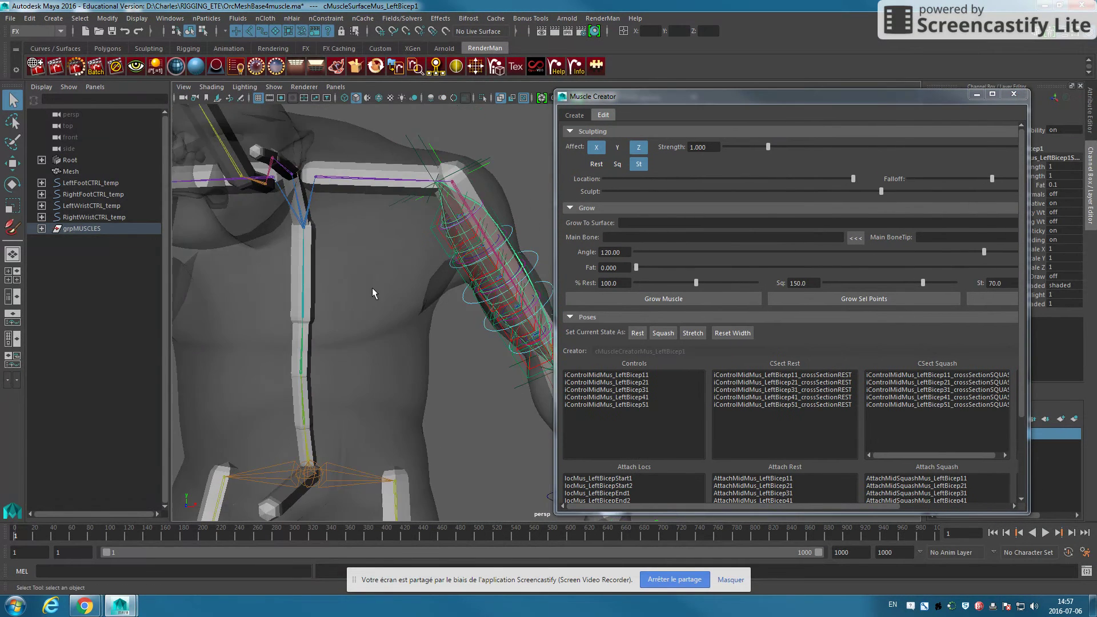
scroll(385, 286, down, 5)
scroll(386, 286, down, 3)
mouse_move(652, 99)
mouse_down()
mouse_move(652, 79)
mouse_move(681, 88)
mouse_up()
Step: Set the Create tab's mirror fields to Search 'Left', Replace 'Right', axis X
click(577, 96)
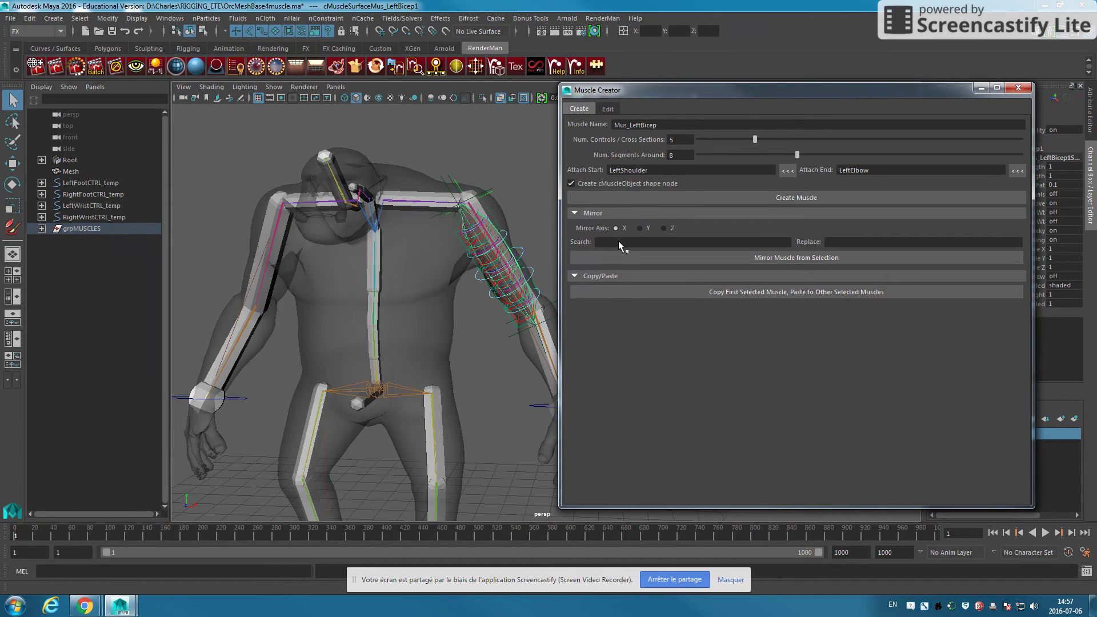
text(Left)
text(f)
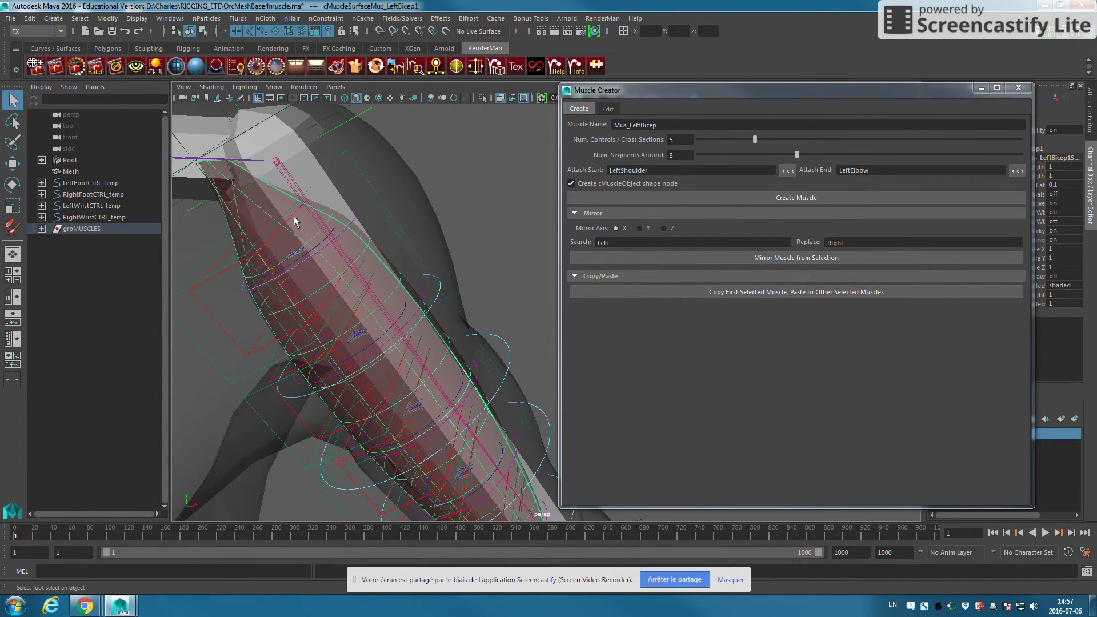
scroll(299, 220, down, 5)
scroll(344, 262, down, 3)
scroll(344, 262, down, 2)
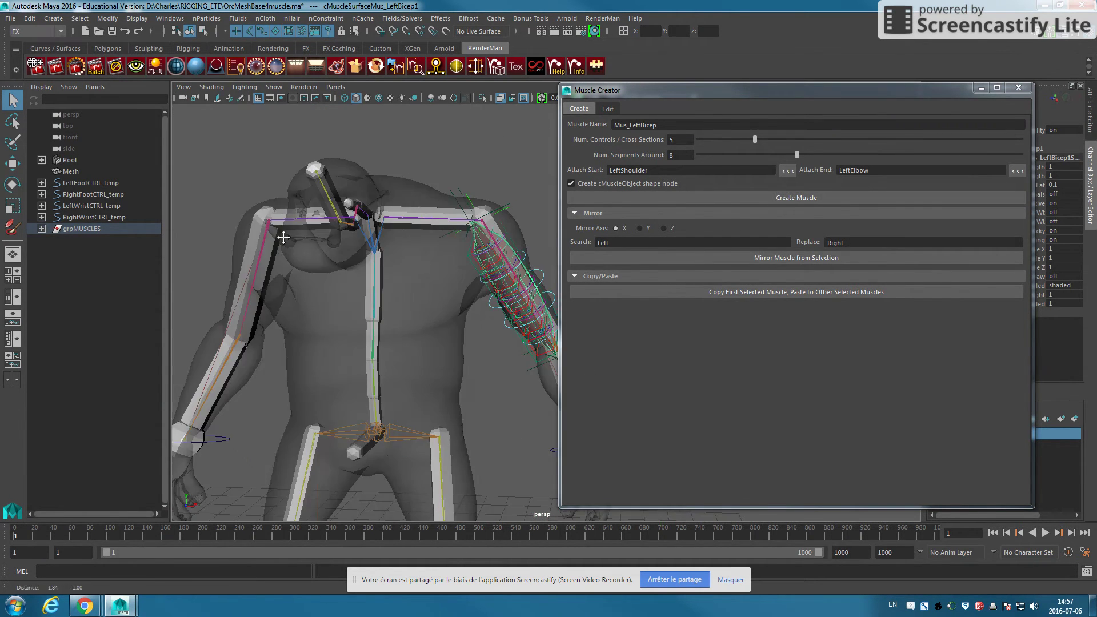
Step: Mirror the left bicep muscle onto the right arm with Mirror Muscle from Selection
click(808, 260)
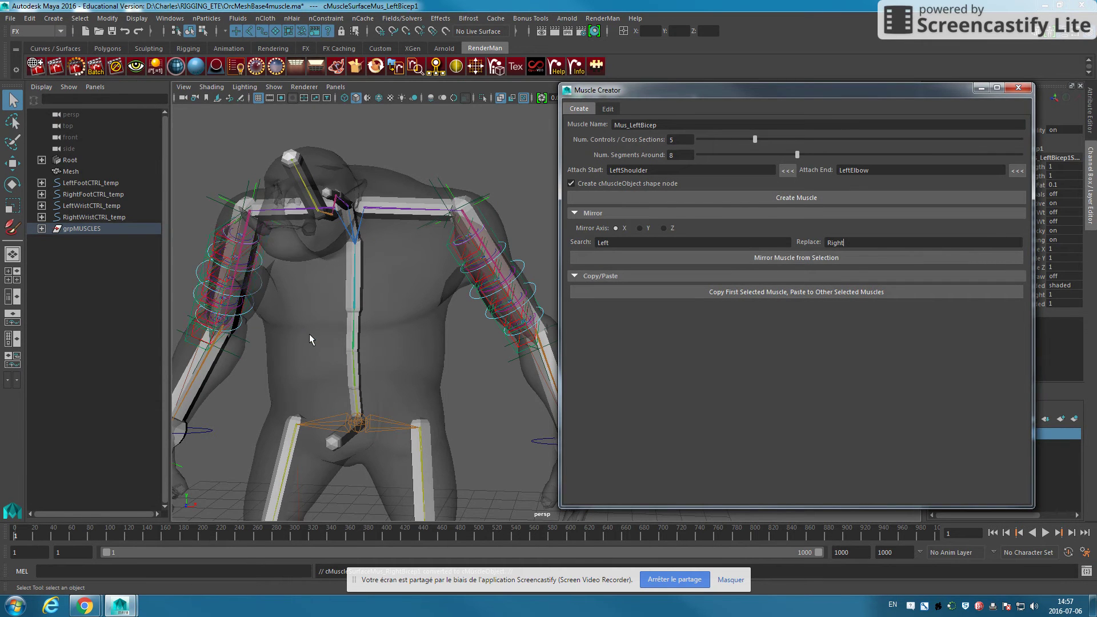
alt+drag(303, 338, 394, 347)
alt+middle_drag(396, 348, 407, 342)
scroll(407, 341, down, 3)
Step: Move RightWristCTRL_temp up to bend the right arm and test the mirrored muscle
click(348, 413)
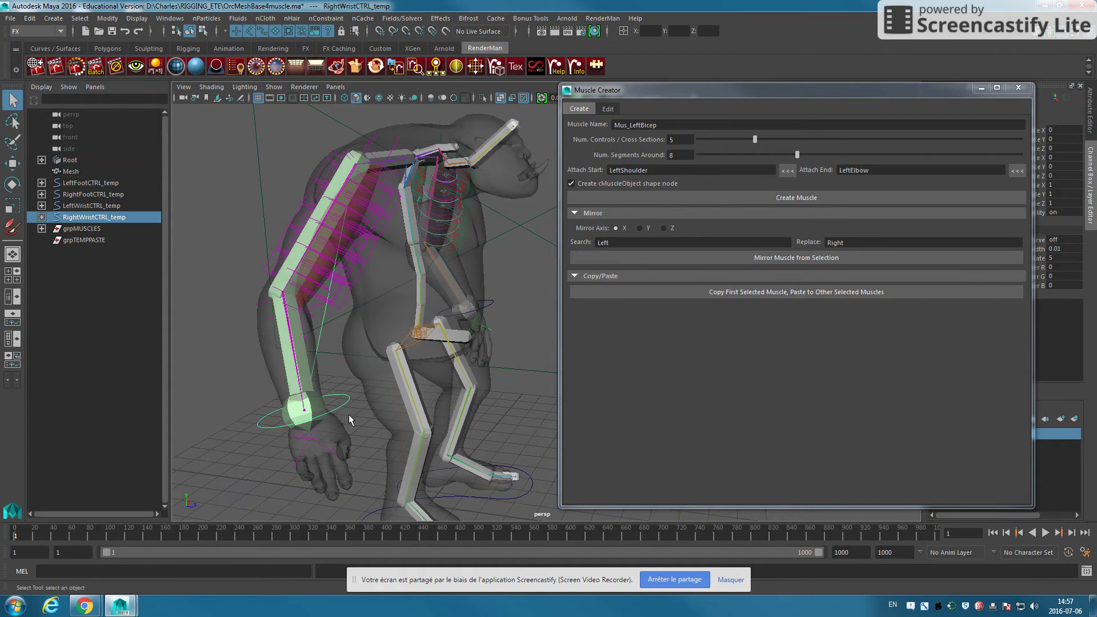
key(w)
mouse_move(297, 405)
mouse_down()
mouse_move(322, 341)
mouse_move(377, 356)
mouse_up()
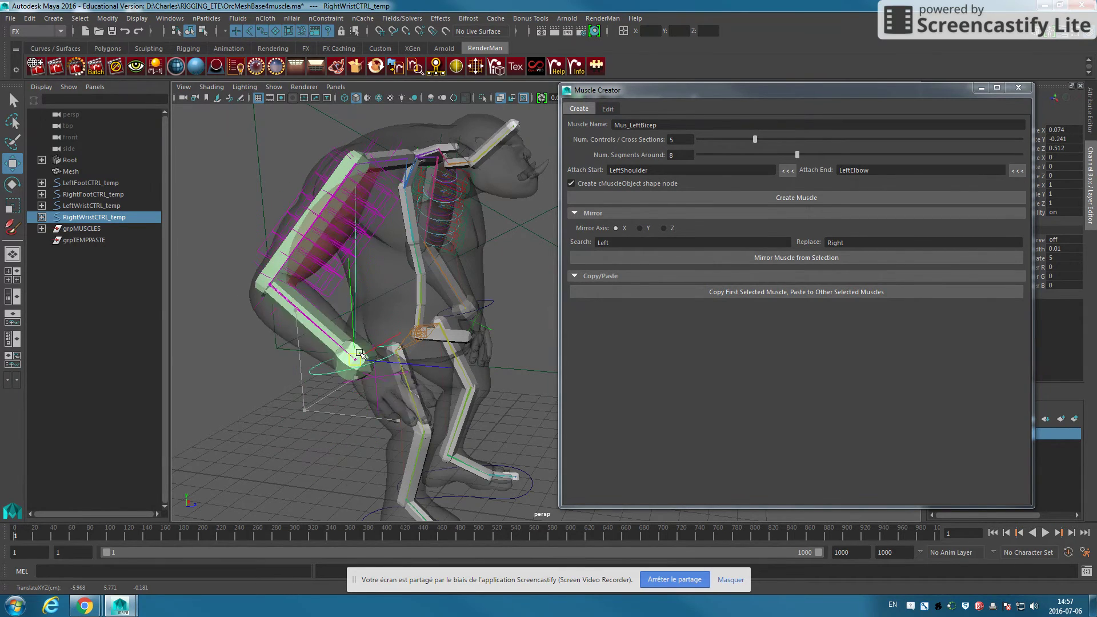
key(ctrl+z)
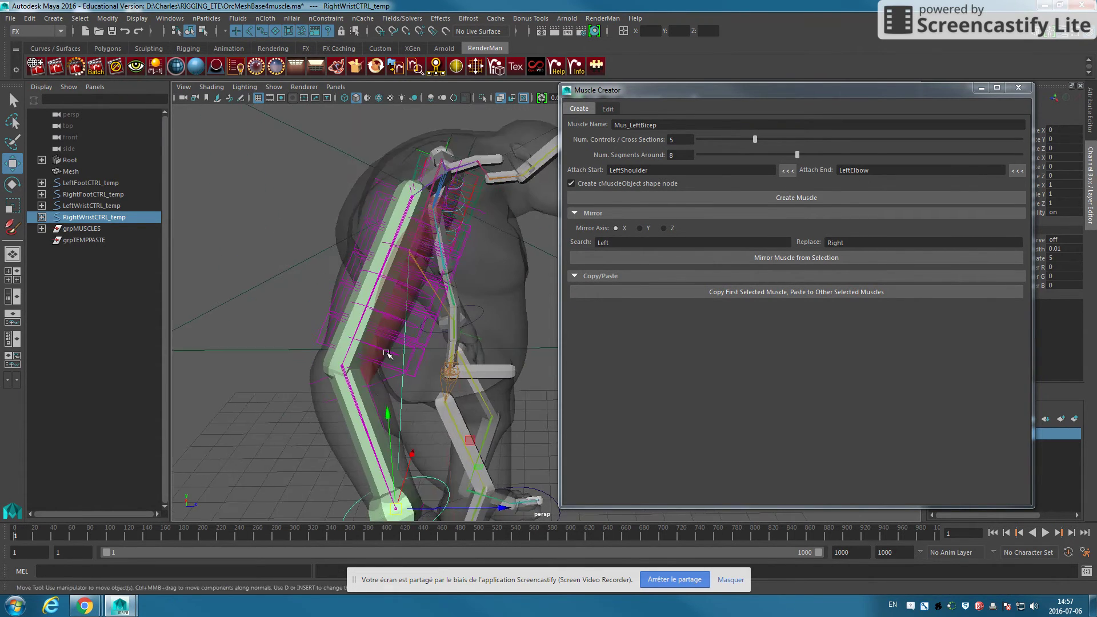
scroll(364, 438, up, 5)
mouse_move(364, 439)
mouse_down()
mouse_move(431, 324)
mouse_move(263, 477)
mouse_move(368, 392)
mouse_move(441, 311)
mouse_up()
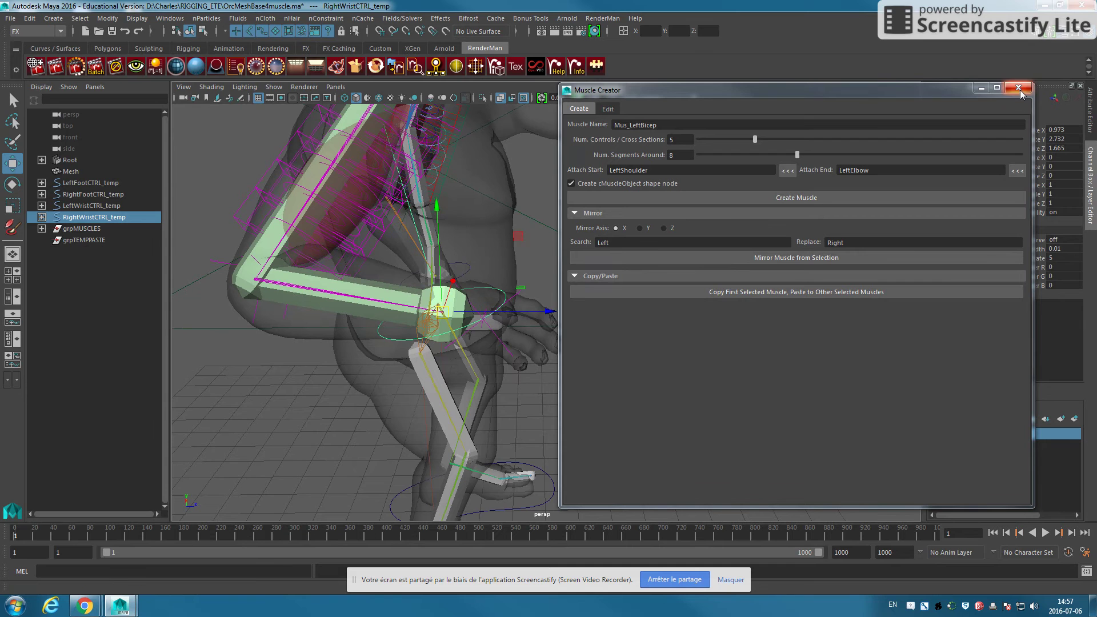
Step: Minimize the Muscle Creator and zero the right wrist's Translate values
click(983, 90)
drag(1065, 130, 1065, 149)
text(0)
key(Return)
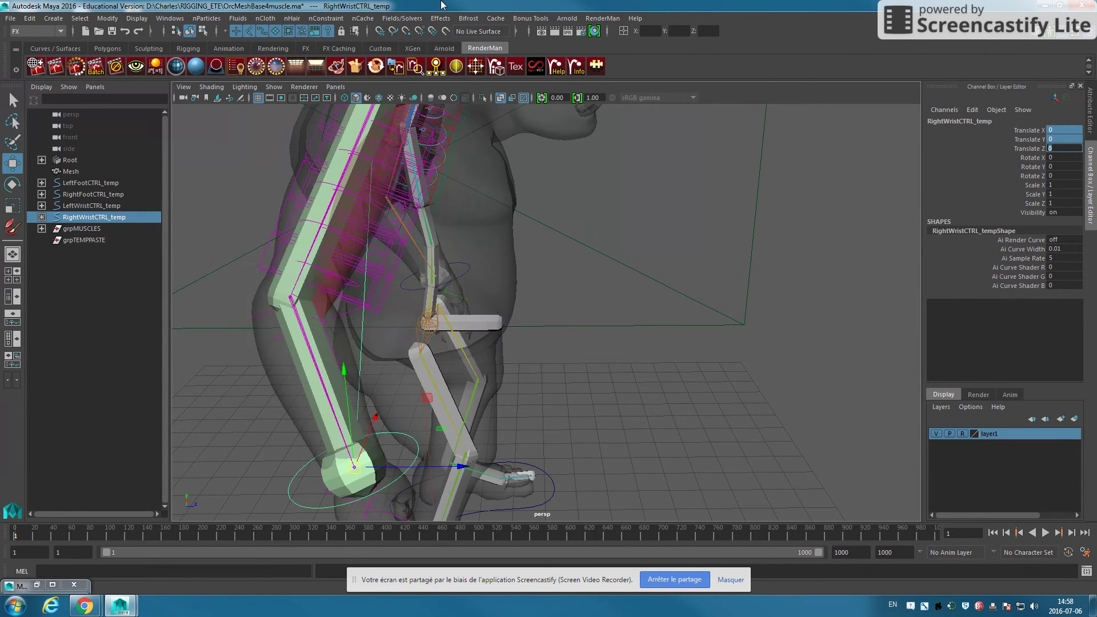
alt+drag(719, 277, 518, 317)
scroll(511, 336, up, 3)
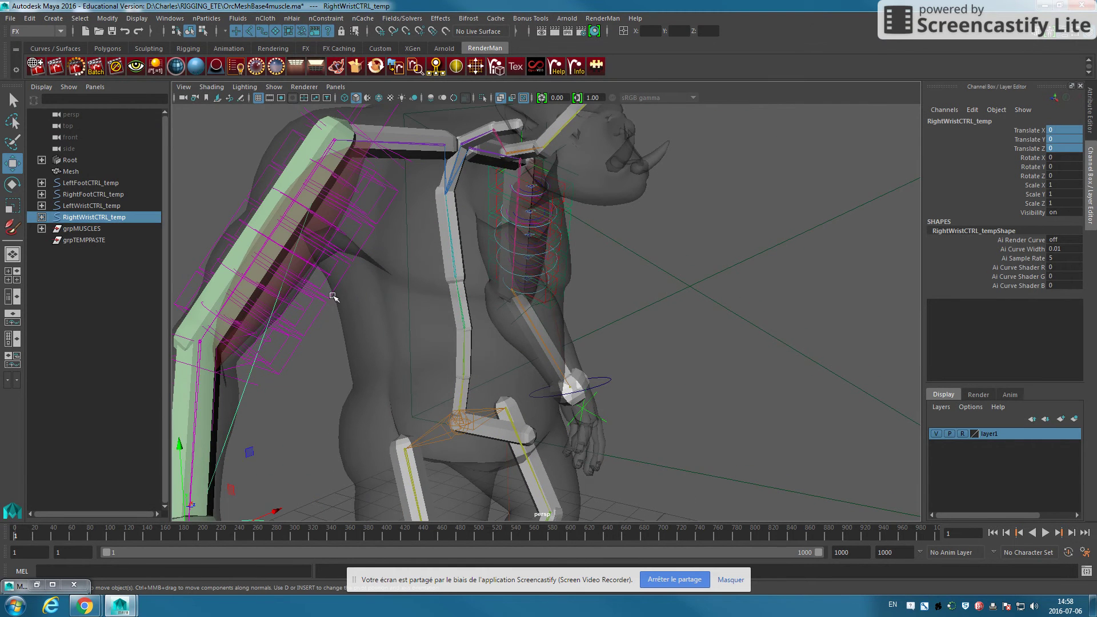
Step: Check the right bicep controls carry Jiggle 0.5 and 0.3 with 0.2 Jiggle Impact
click(333, 295)
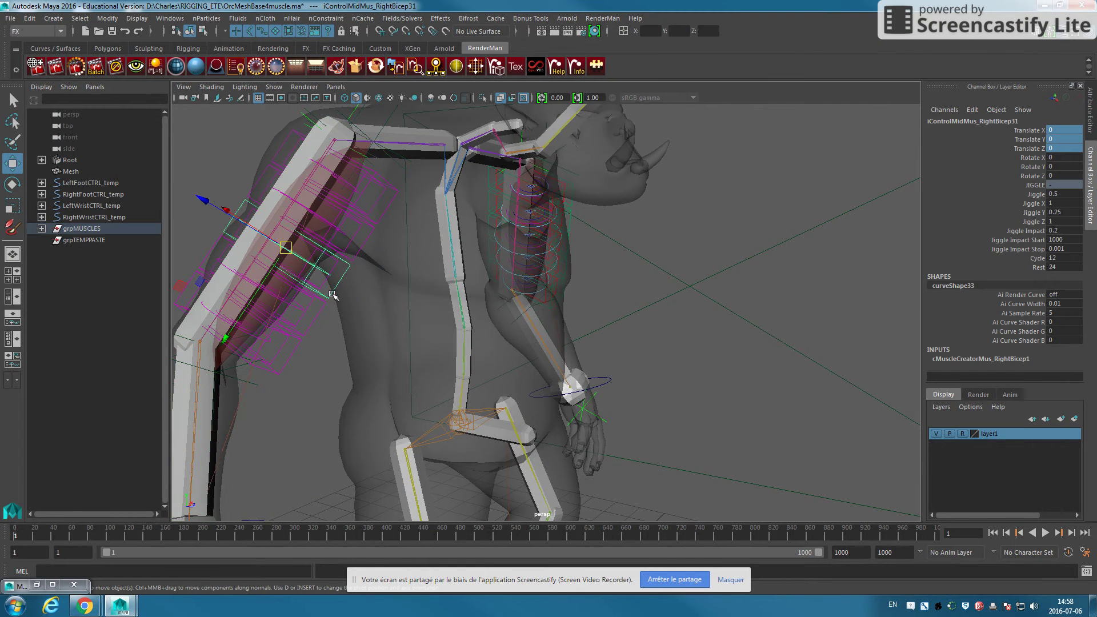
double_click(1064, 194)
double_click(1057, 231)
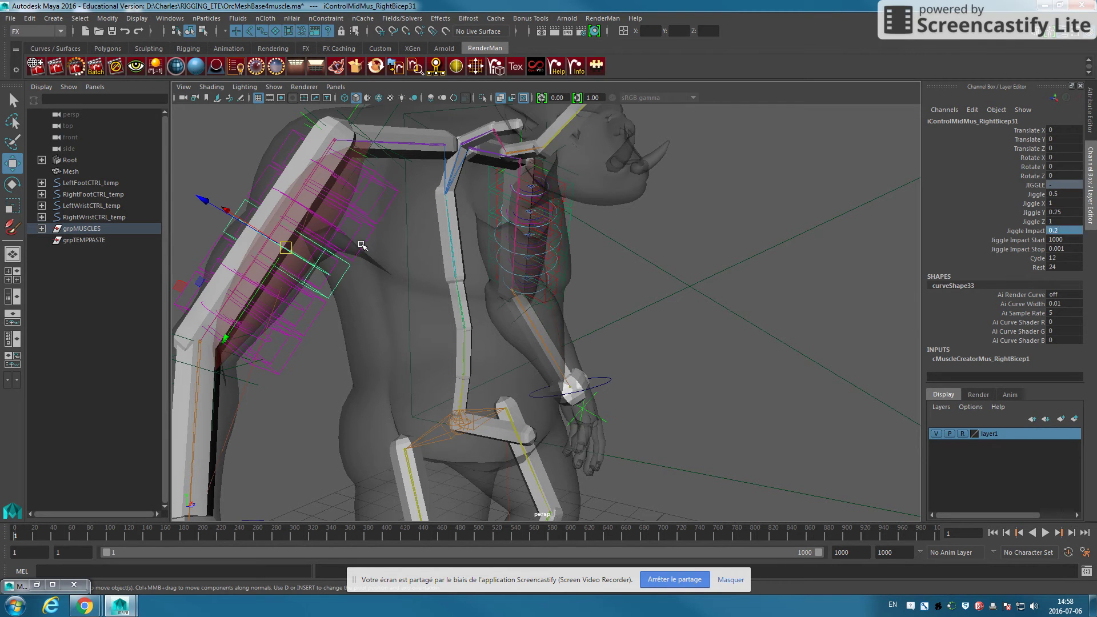
click(362, 246)
double_click(1068, 230)
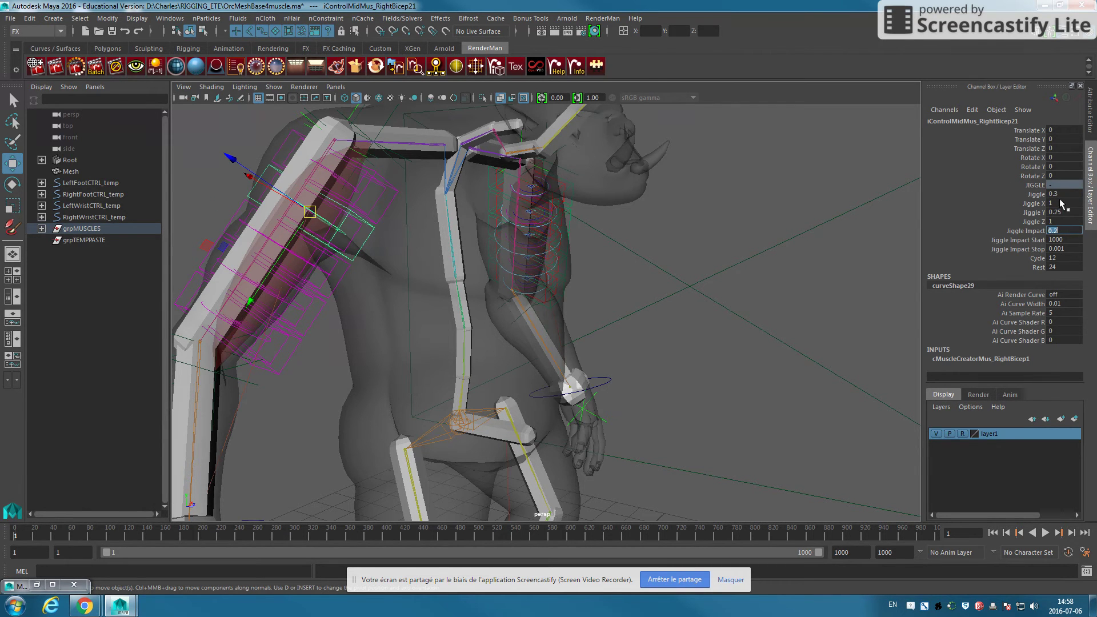
click(757, 227)
Step: Restore the minimized Muscle Creator window and close it
alt+right_drag(766, 227, 715, 264)
alt+drag(715, 265, 576, 271)
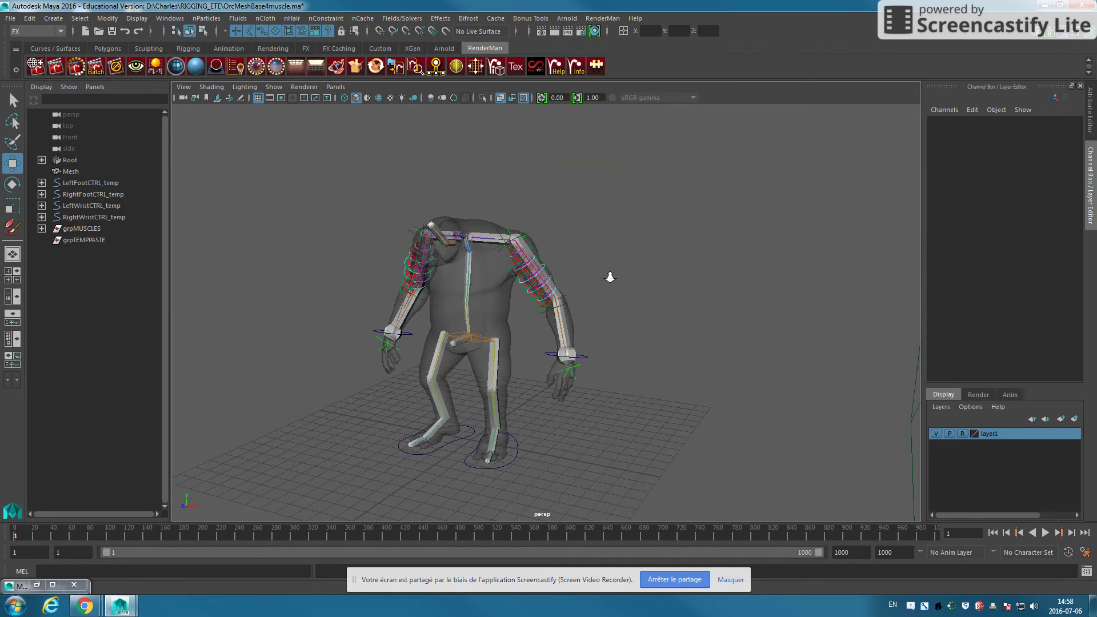
alt+right_drag(575, 271, 842, 288)
key(q)
alt+right_drag(773, 228, 666, 247)
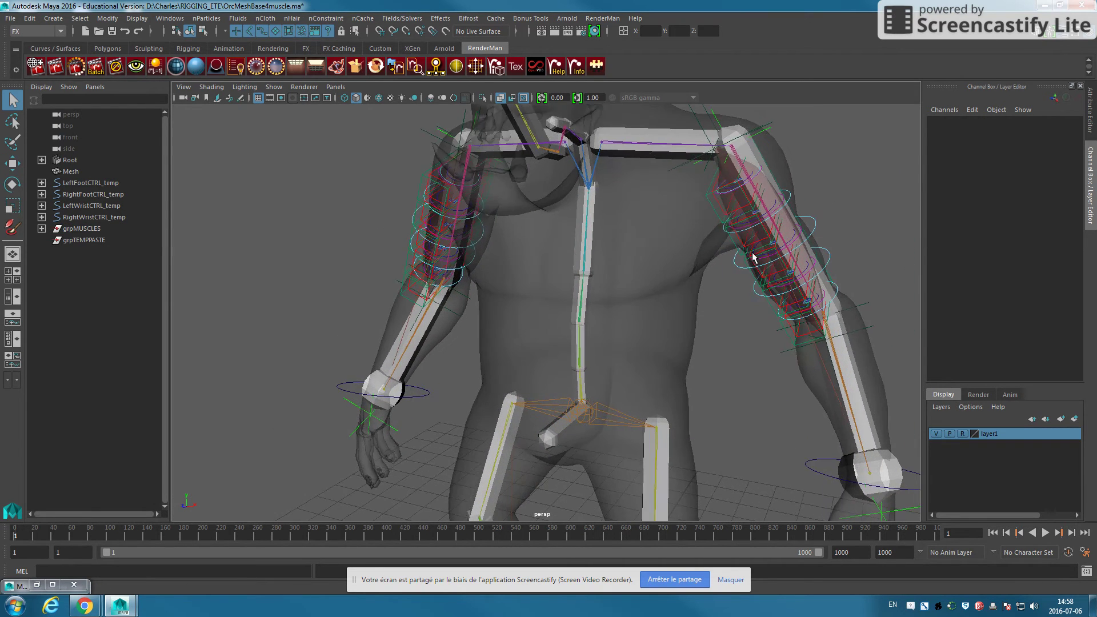
alt+drag(666, 247, 561, 318)
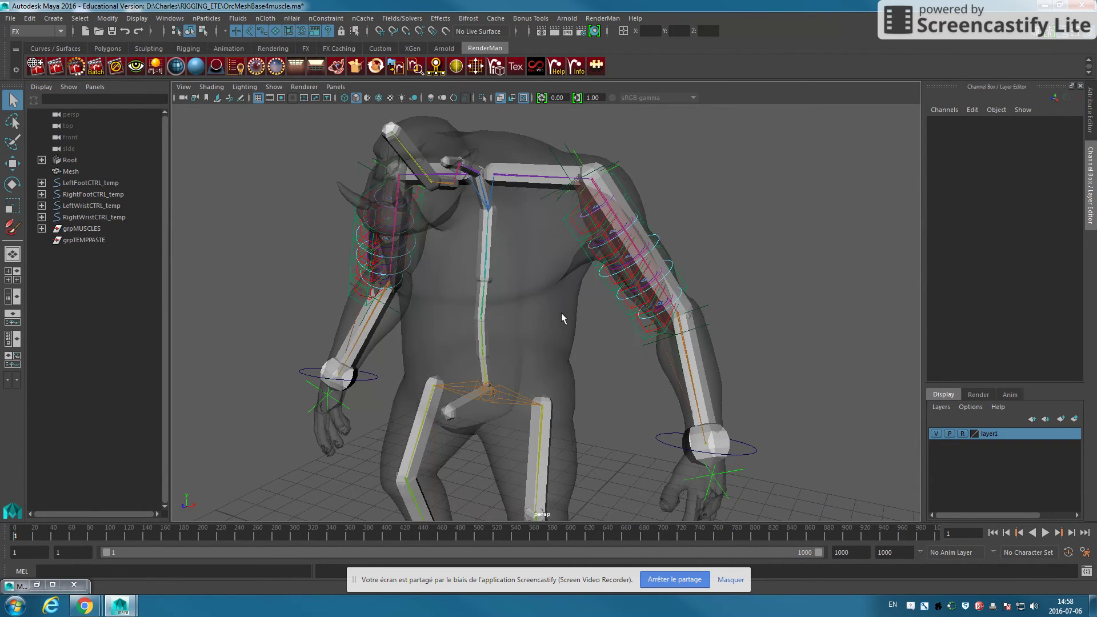
click(44, 588)
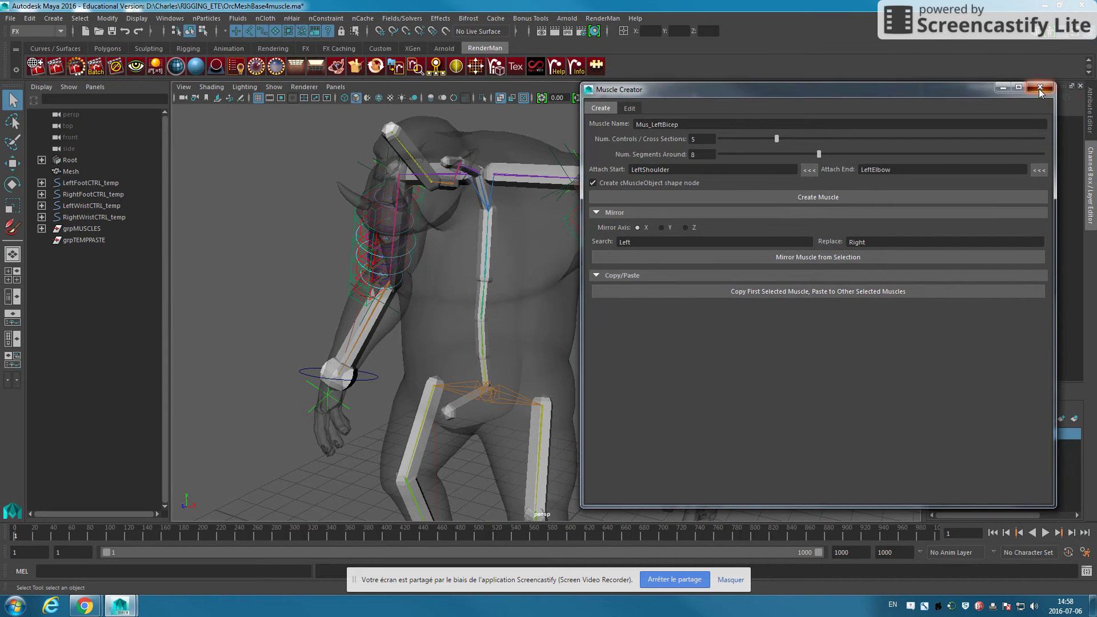
click(1040, 89)
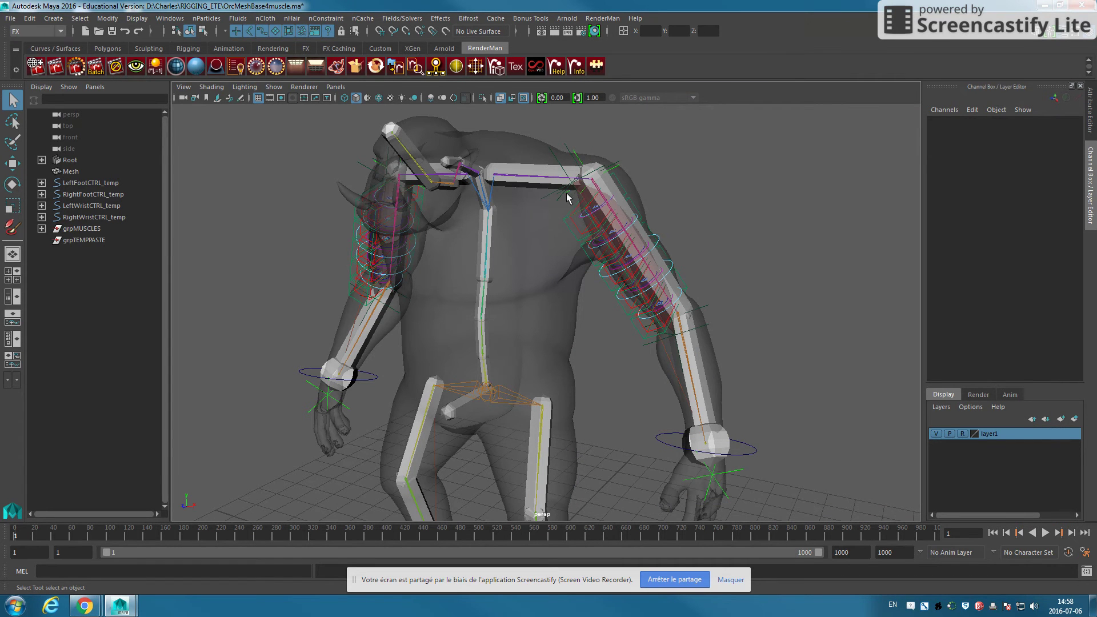
alt+drag(686, 355, 585, 334)
Step: Select the orc Mesh and review its Sticky weights for Root in Paint Muscle Weights under Rigging
click(544, 313)
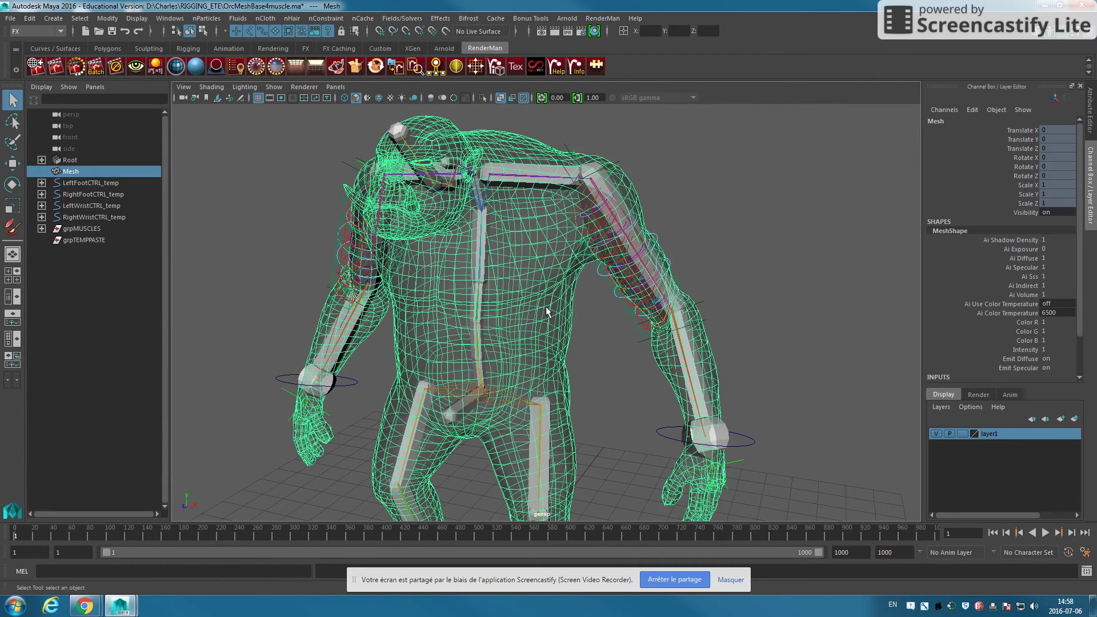
click(42, 30)
click(30, 56)
click(258, 17)
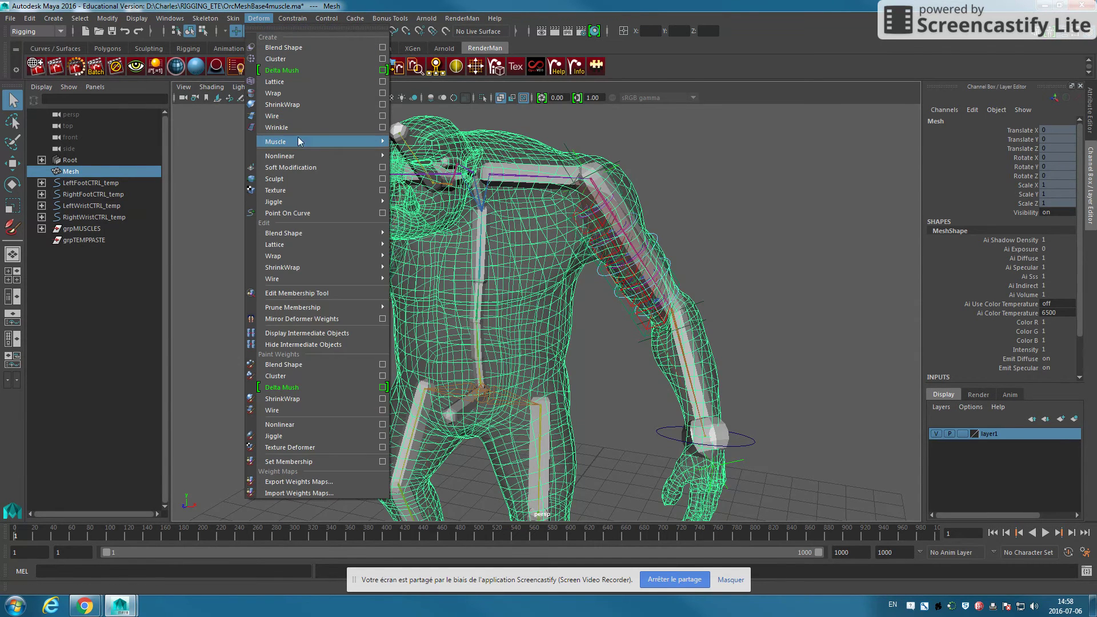
mouse_move(426, 188)
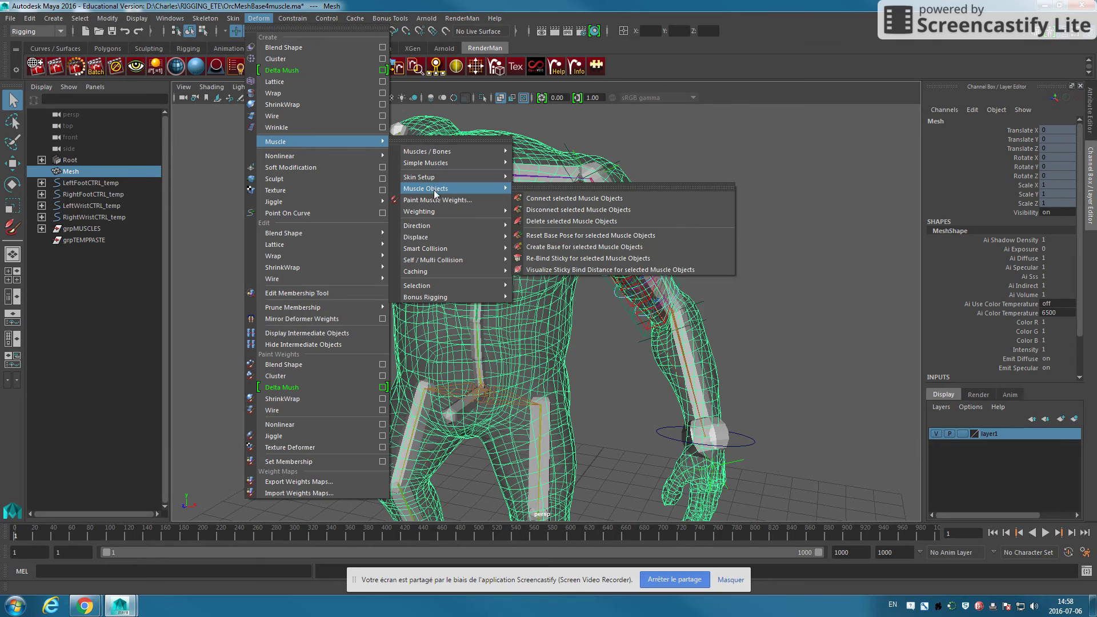
click(464, 200)
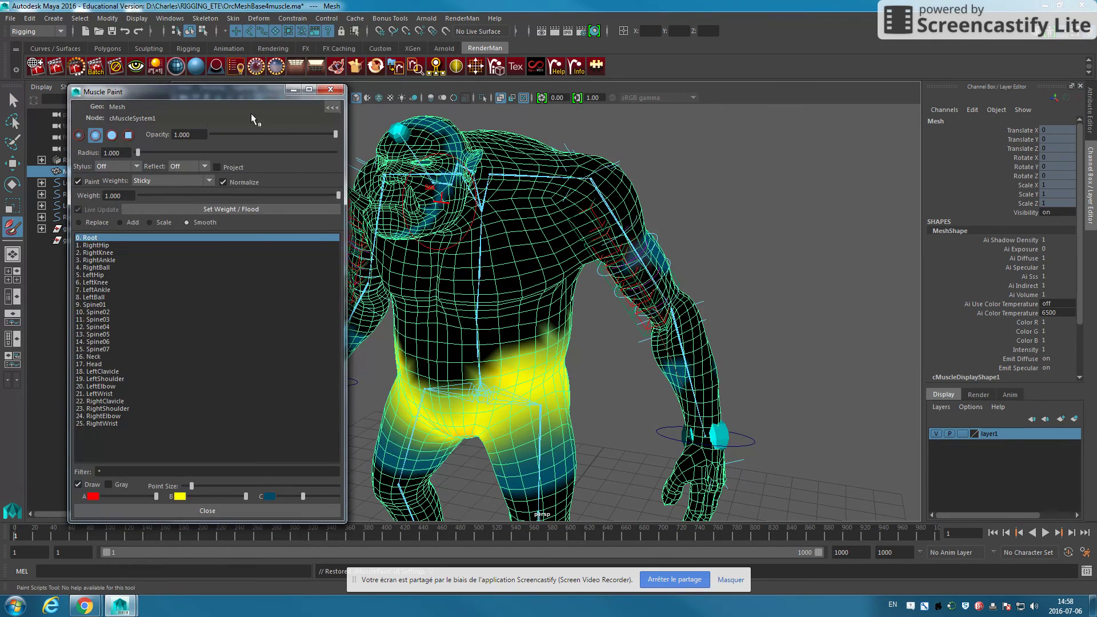
scroll(654, 257, up, 2)
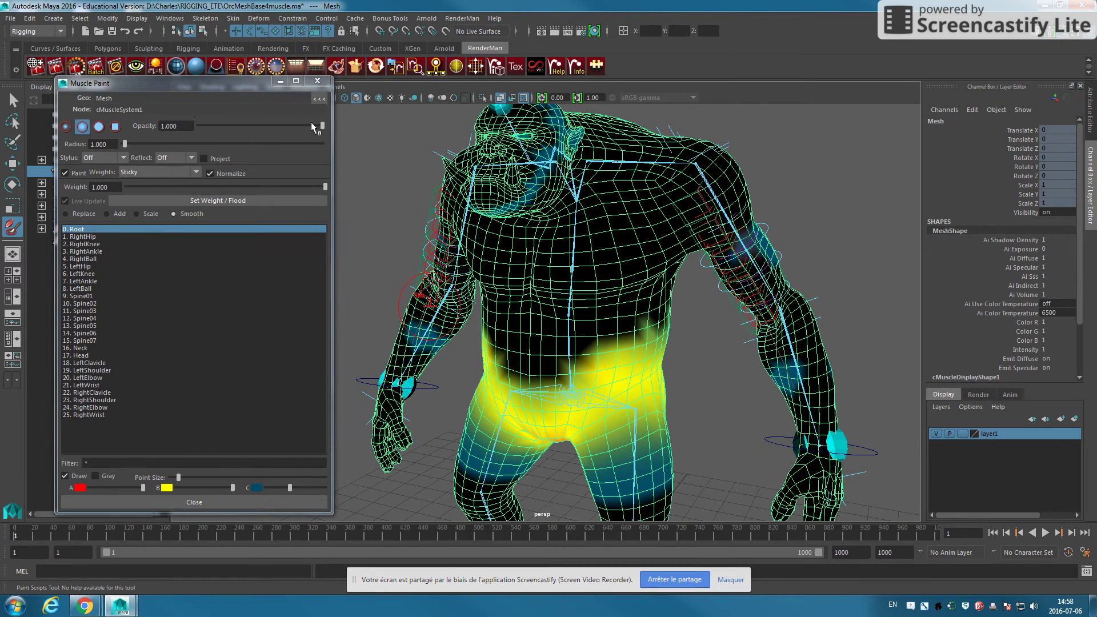
click(317, 81)
Step: Select the left and right bicep muscles together with the orc mesh
click(346, 198)
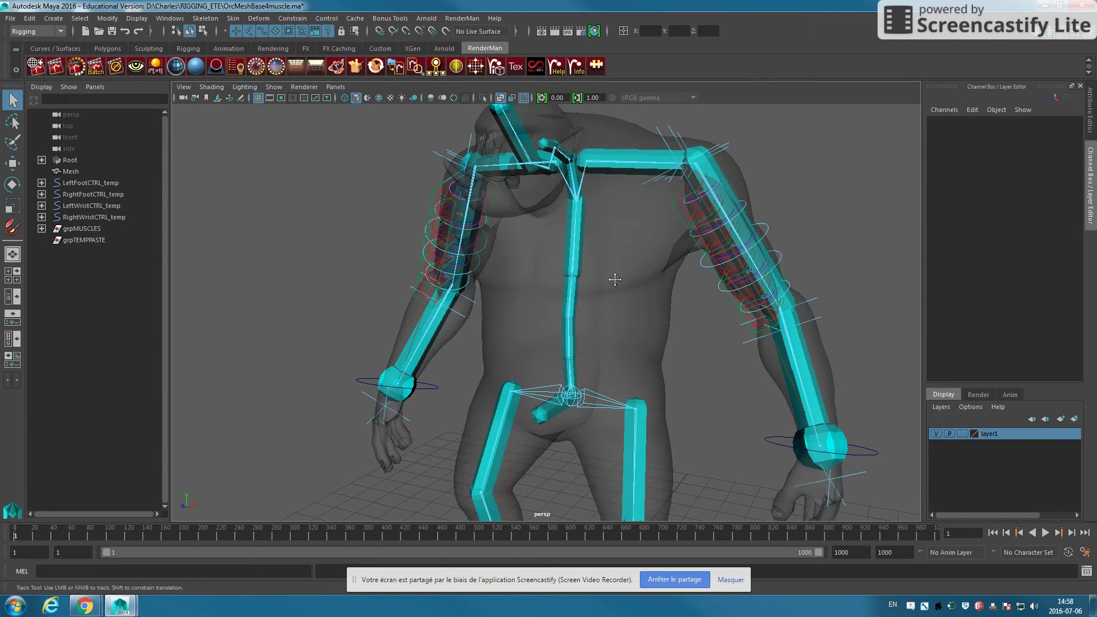
alt+drag(619, 265, 557, 387)
scroll(557, 387, up, 3)
click(519, 239)
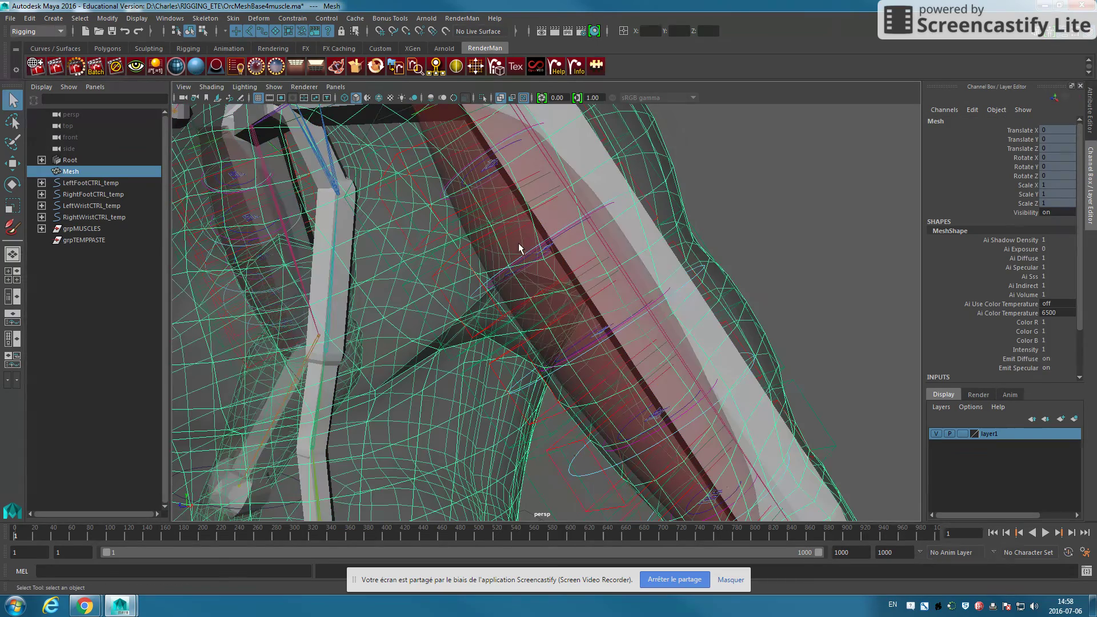
click(963, 434)
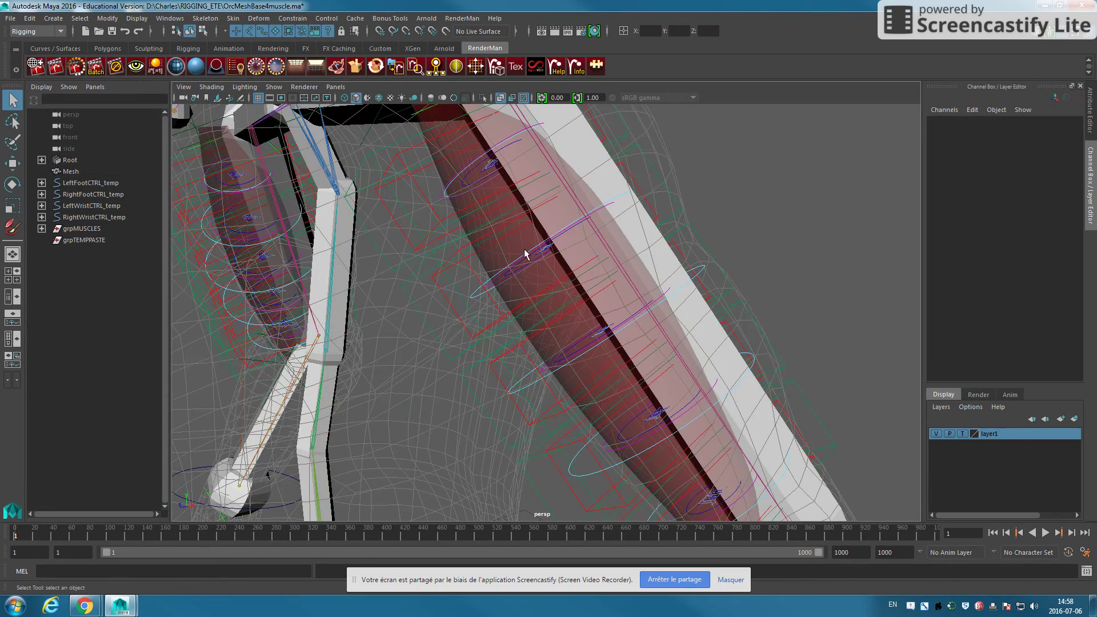
click(493, 263)
mouse_move(493, 262)
alt+mouse_down()
mouse_move(502, 289)
mouse_move(568, 301)
mouse_move(432, 291)
mouse_move(541, 301)
alt+mouse_up()
mouse_move(484, 255)
alt+mouse_down()
mouse_move(743, 388)
mouse_move(587, 380)
mouse_move(676, 351)
mouse_move(680, 320)
alt+mouse_up()
click(680, 285)
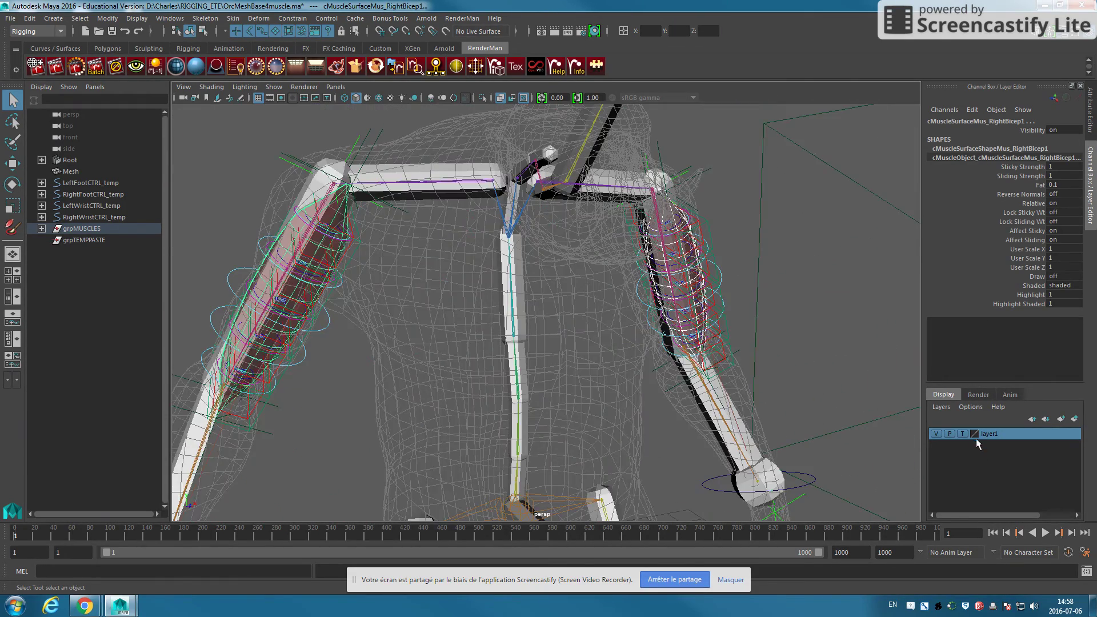
double_click(963, 434)
click(572, 327)
mouse_move(673, 392)
alt+mouse_down()
mouse_move(603, 394)
mouse_move(379, 111)
alt+mouse_up()
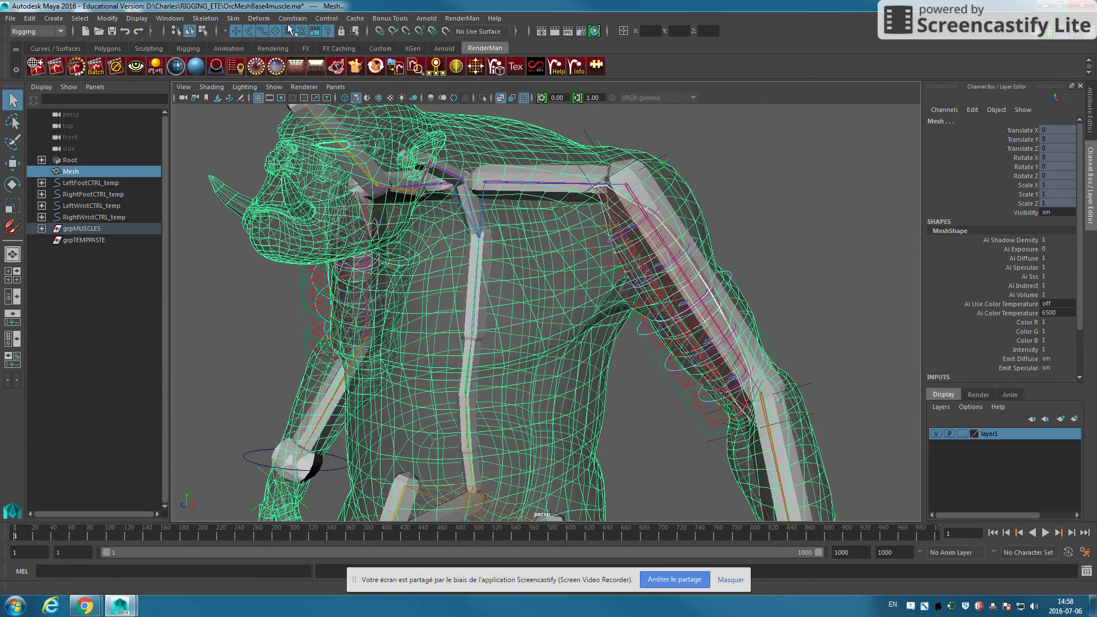
Step: Connect the selected muscles to the mesh using an auto-calculated sticky bind distance
click(254, 18)
mouse_move(319, 142)
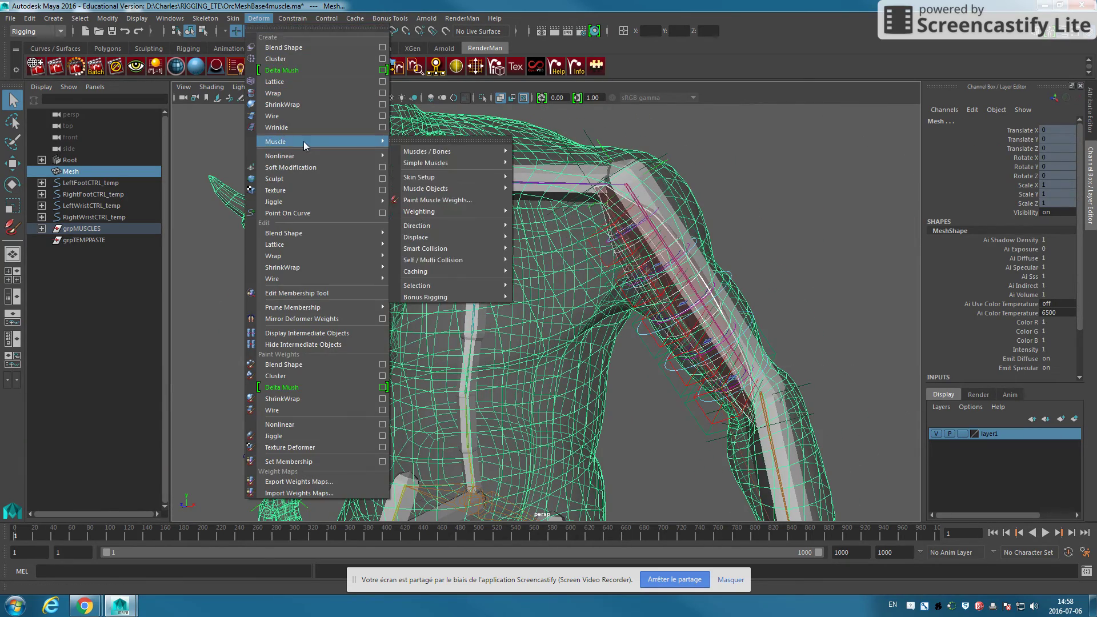
mouse_move(425, 189)
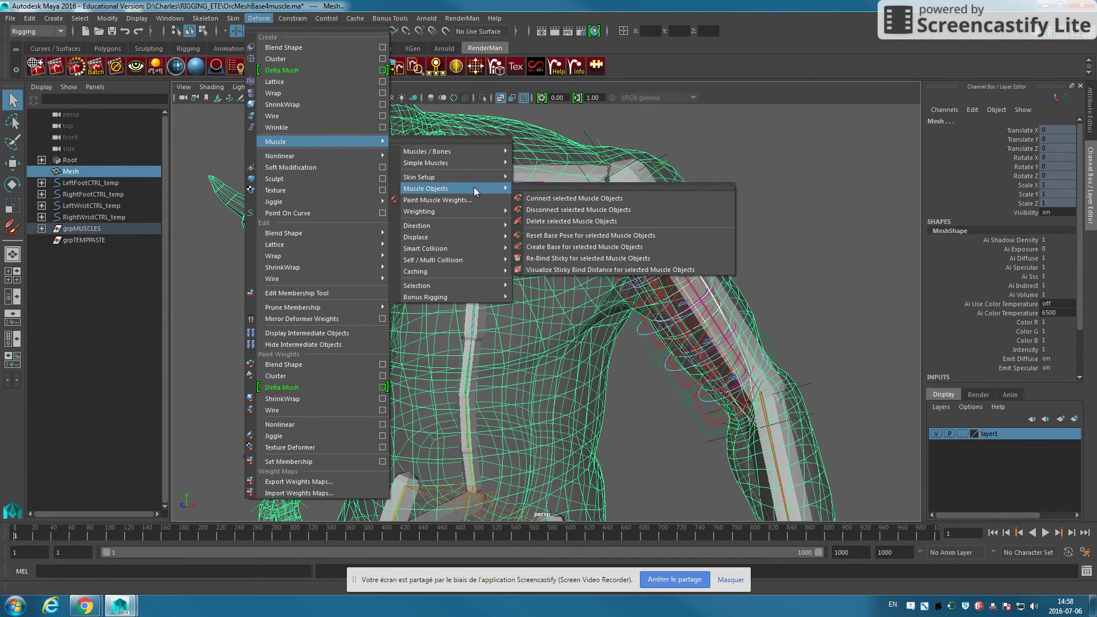
click(592, 199)
drag(584, 275, 571, 261)
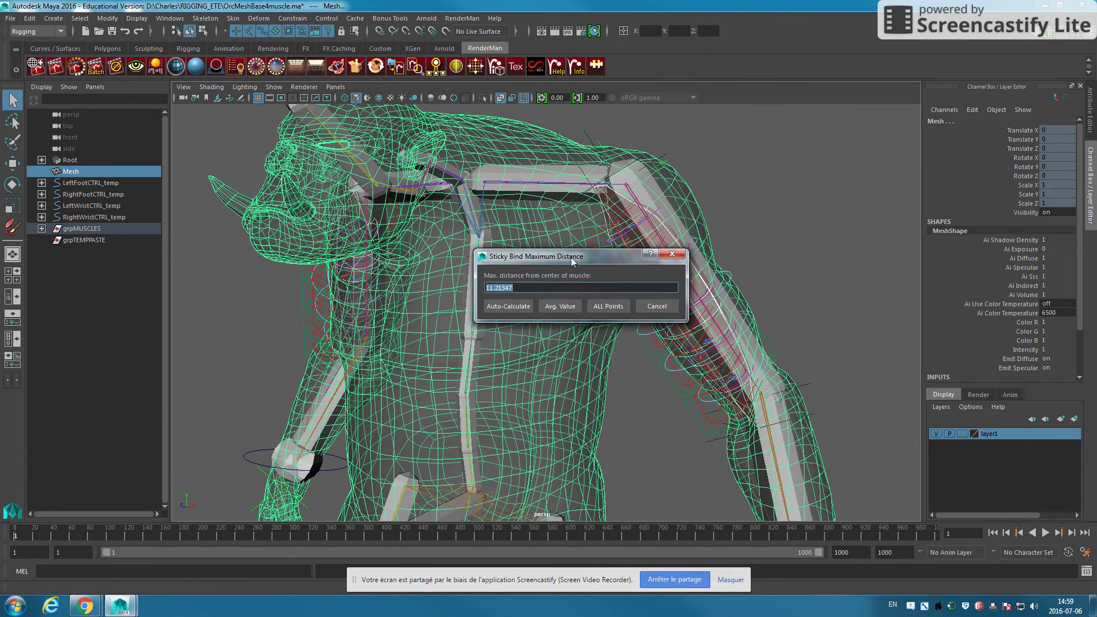
click(500, 305)
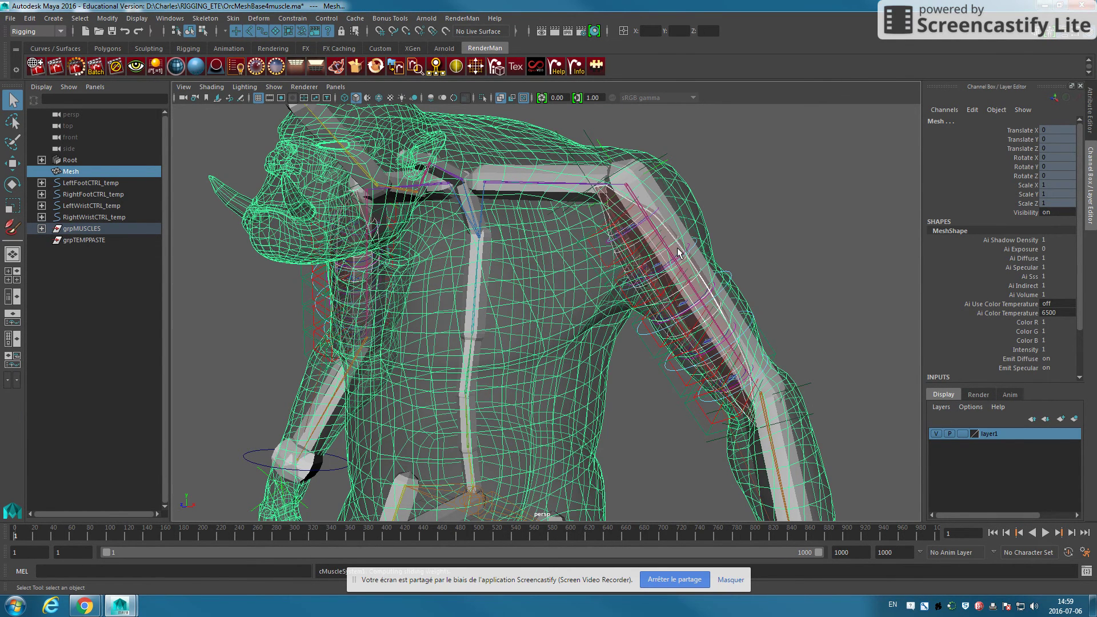
alt+drag(678, 248, 782, 217)
Step: Open Paint Muscle Weights on the orc mesh and choose cMuscleSurfaceMus_LeftBicep1
click(782, 217)
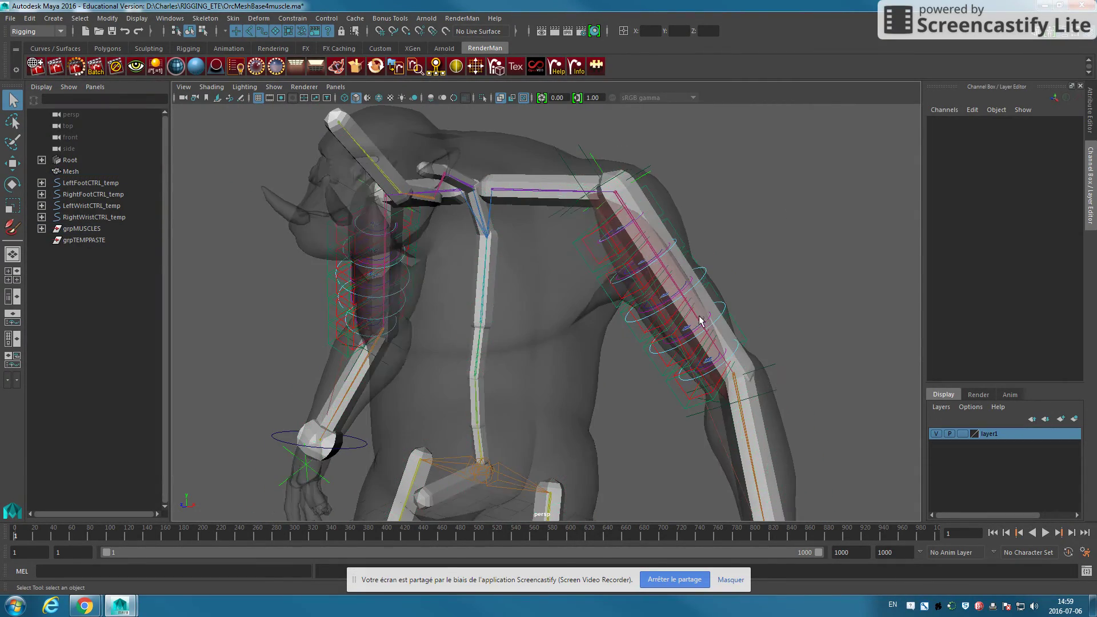
click(373, 104)
click(257, 18)
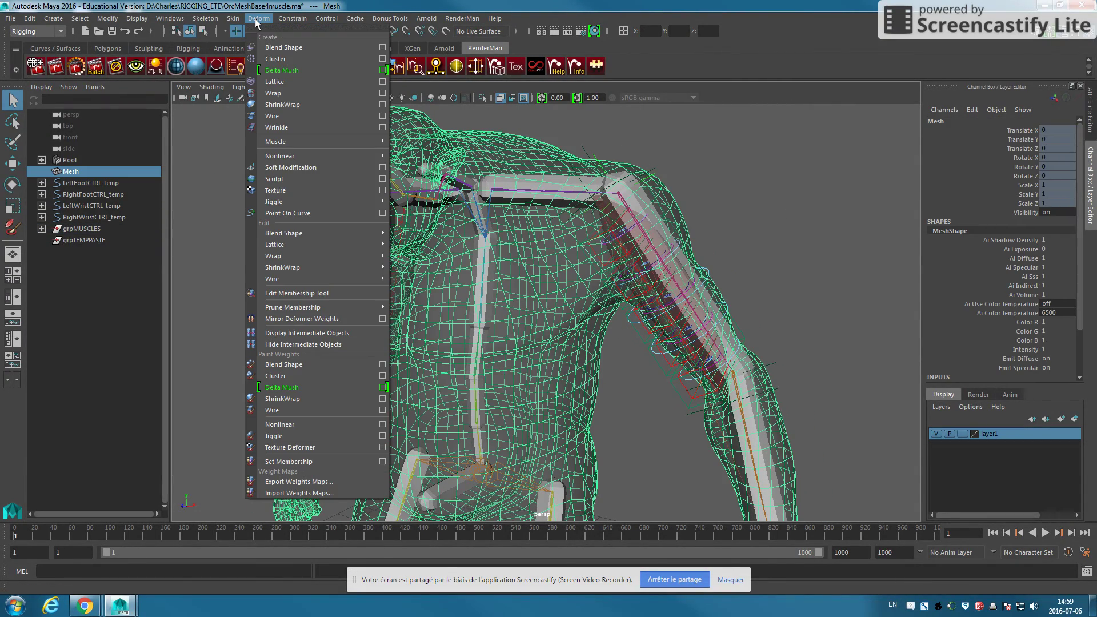
mouse_move(276, 142)
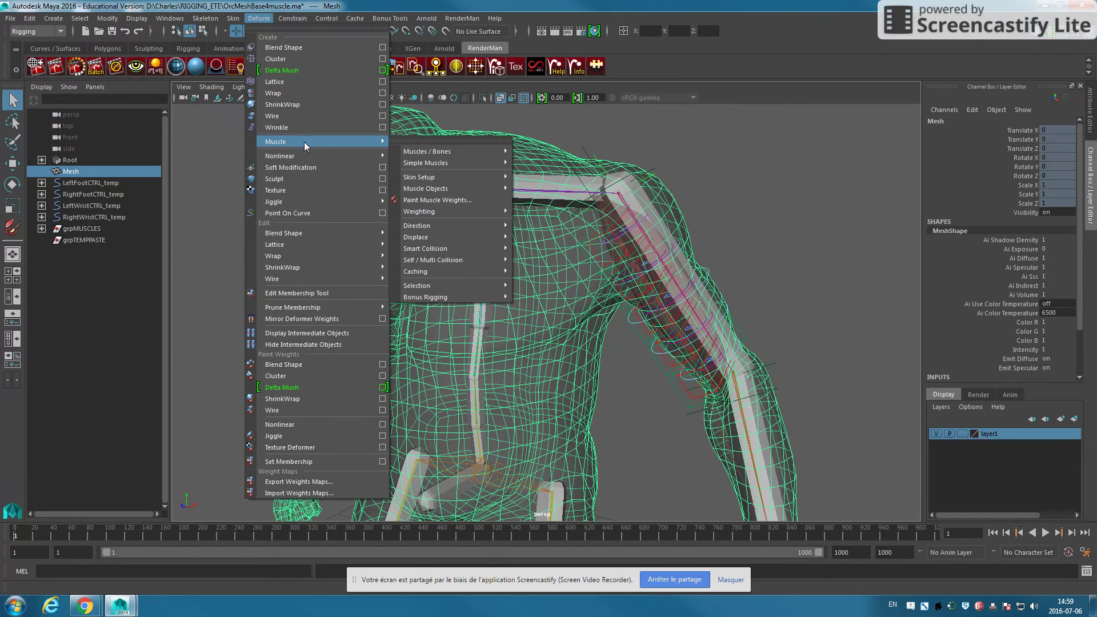
click(430, 200)
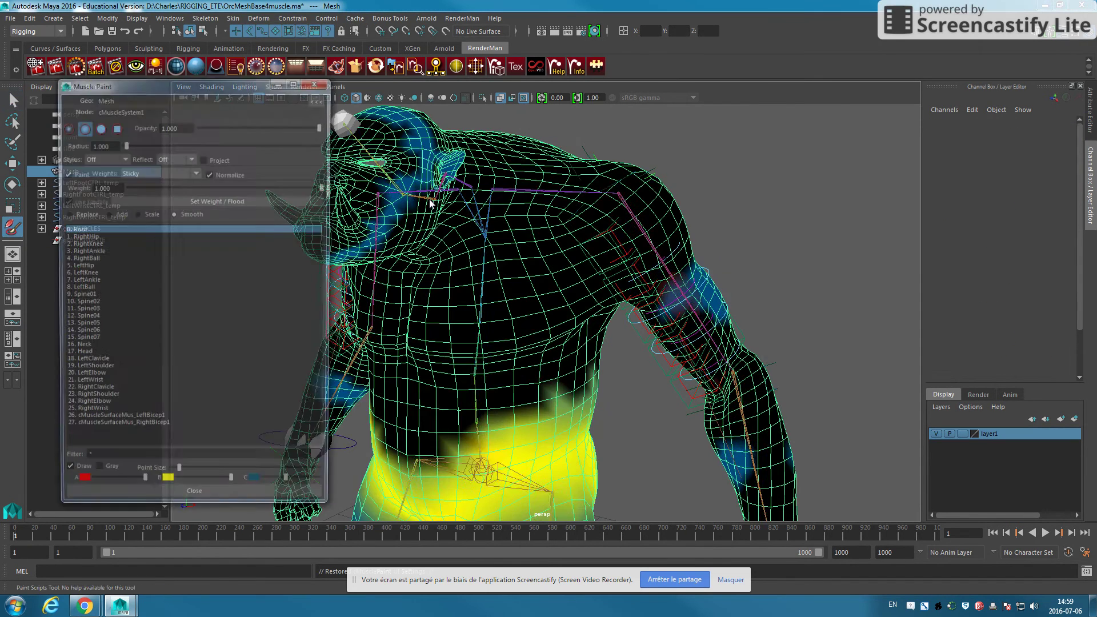
click(128, 430)
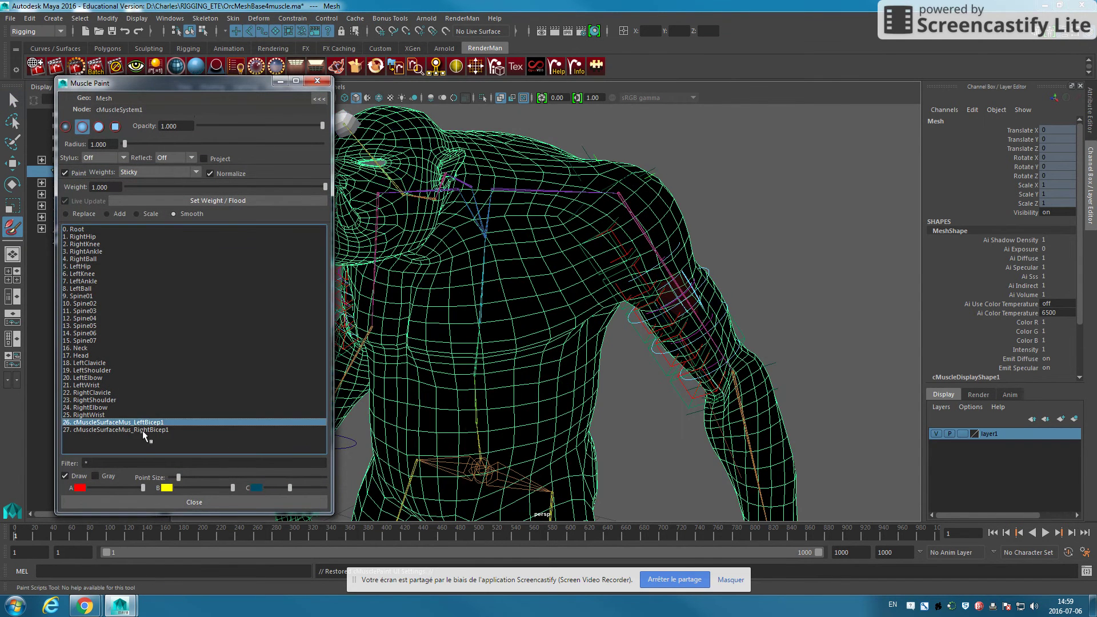
click(154, 422)
click(155, 423)
drag(214, 84, 218, 63)
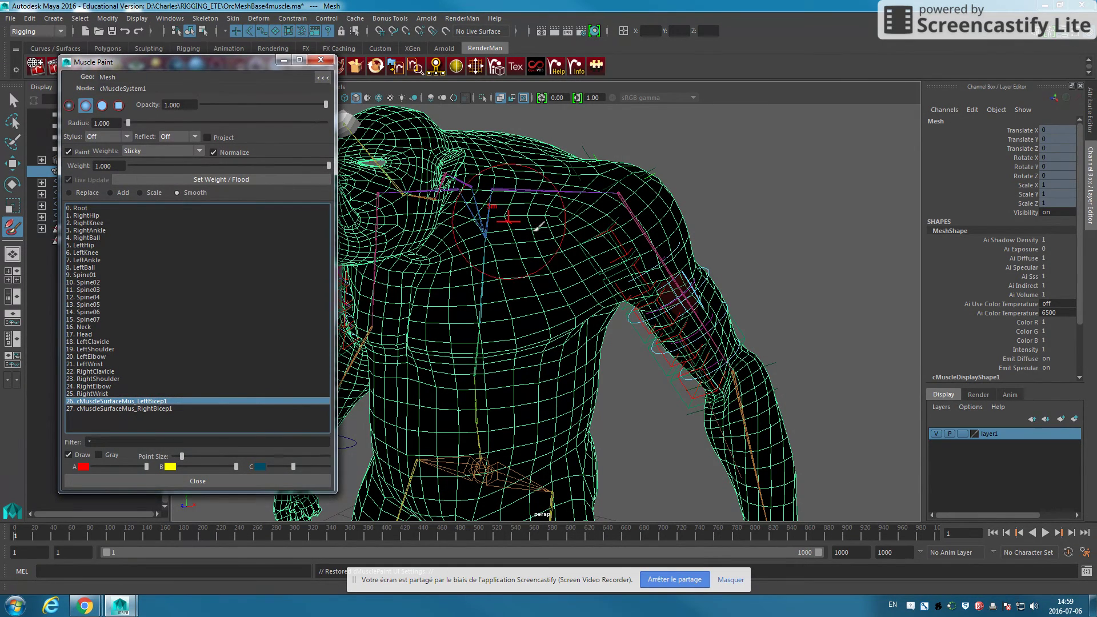
scroll(698, 250, up, 3)
scroll(698, 250, up, 2)
scroll(698, 249, up, 2)
Step: Paint sticky weight over the left bicep in Replace mode
click(87, 193)
mouse_move(708, 269)
alt+mouse_down()
mouse_move(735, 275)
mouse_move(674, 249)
alt+mouse_up()
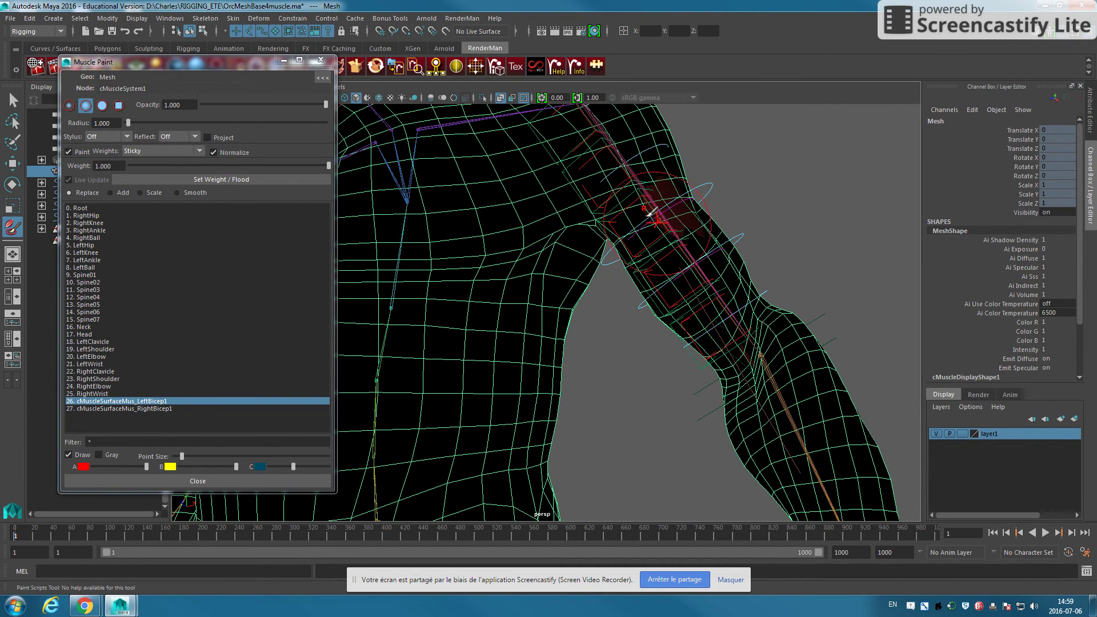
drag(698, 285, 729, 327)
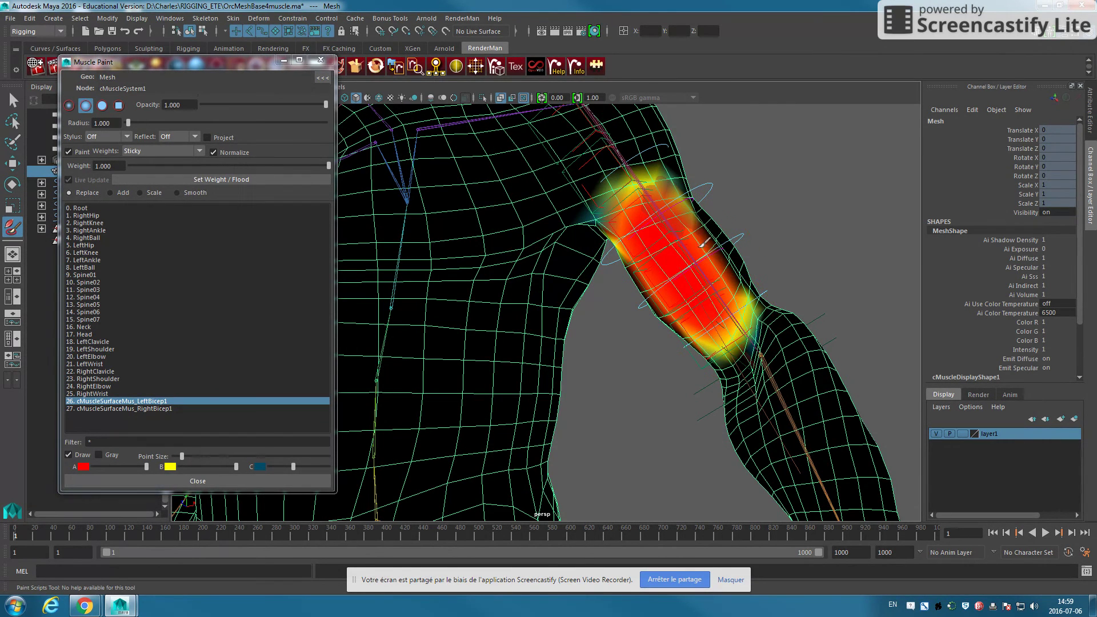
drag(704, 243, 681, 226)
mouse_move(704, 326)
alt+mouse_down()
mouse_move(726, 328)
mouse_move(674, 309)
alt+mouse_up()
Step: Smooth the left bicep weights with radius 0.675, then return to object selection
click(177, 193)
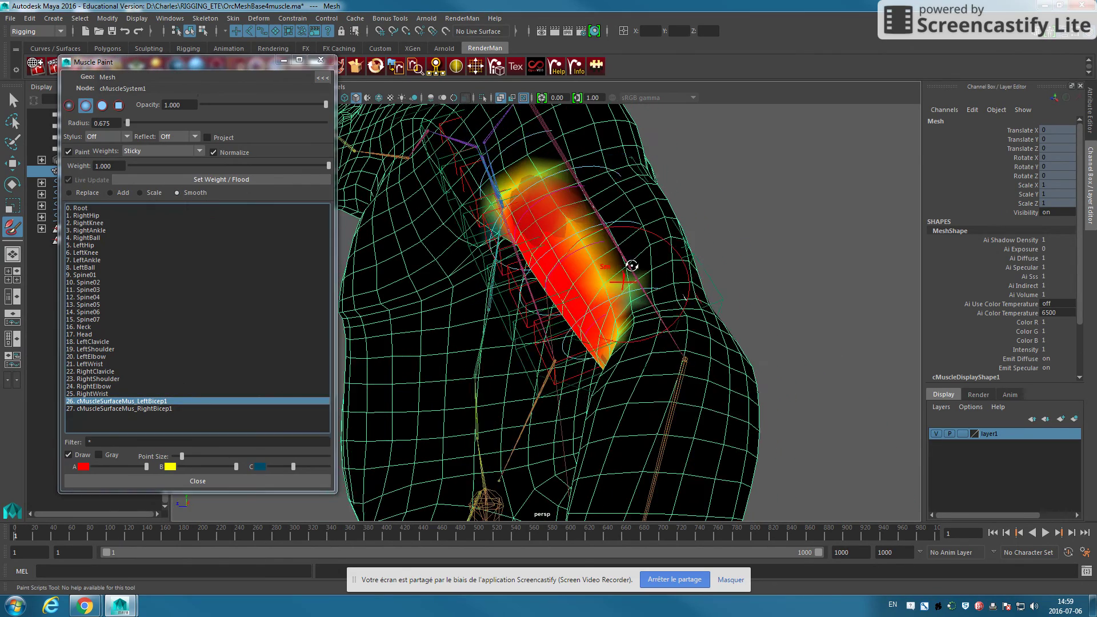
mouse_move(631, 266)
alt+mouse_down()
mouse_move(604, 308)
mouse_move(678, 206)
mouse_move(657, 240)
mouse_move(699, 400)
mouse_move(594, 320)
alt+mouse_up()
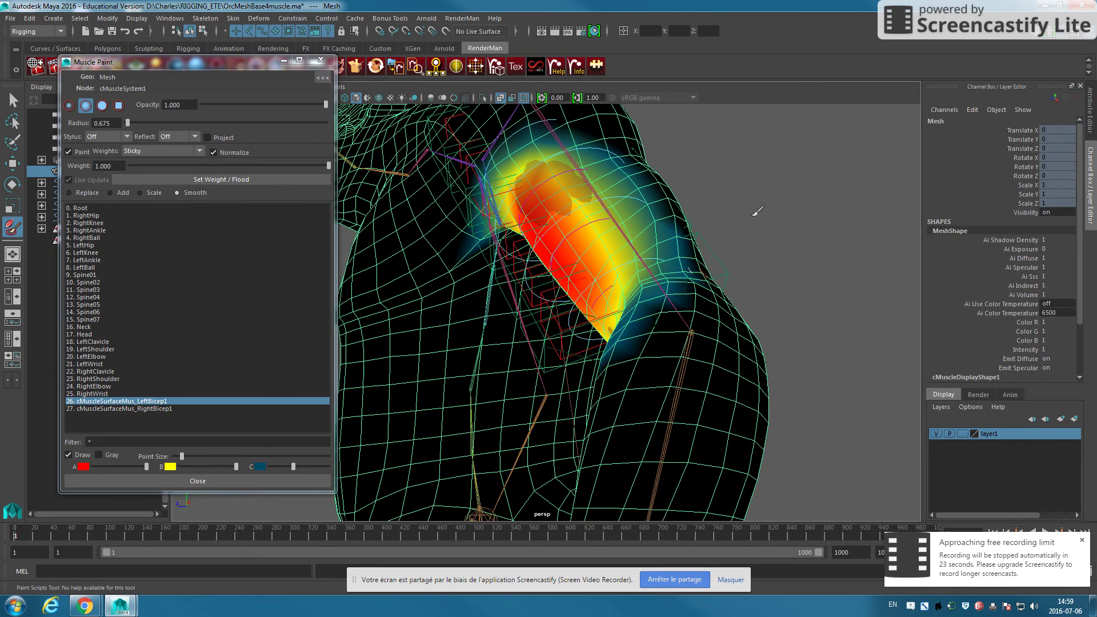
key(q)
click(787, 275)
Step: Close Muscle Paint, set the mesh layer to reference, and turn off X-Ray
alt+drag(786, 275, 400, 171)
drag(323, 61, 324, 63)
click(323, 62)
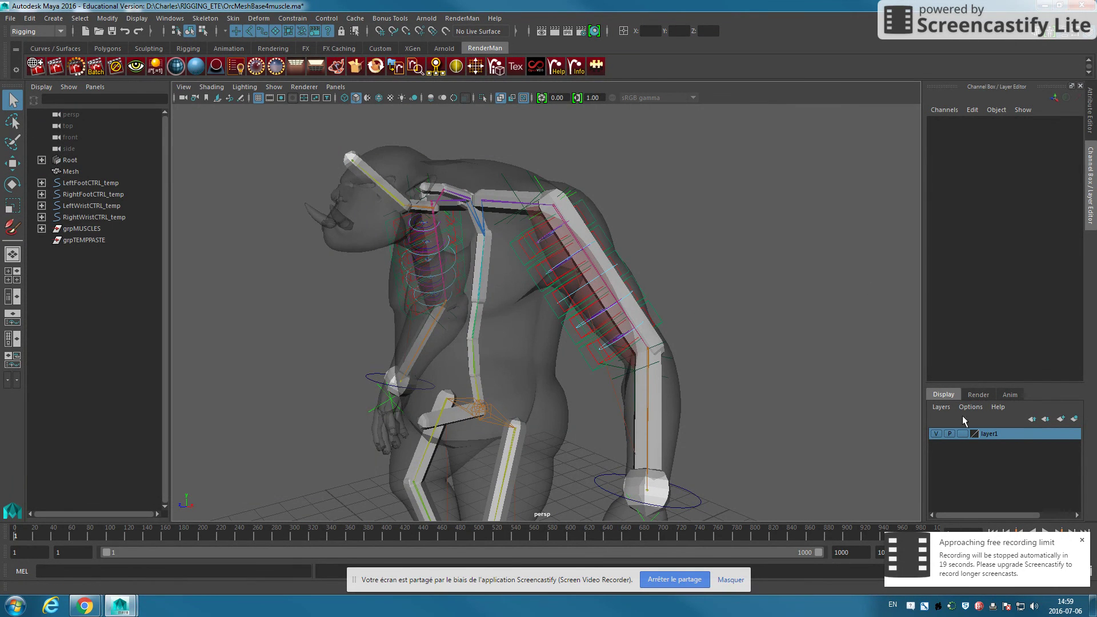
click(963, 434)
click(500, 100)
mouse_move(649, 212)
alt+mouse_down()
mouse_move(698, 473)
mouse_move(664, 450)
alt+mouse_up()
Step: Move LeftWristCTRL_temp to bend the left forearm and check the bicep deformation
click(699, 473)
key(w)
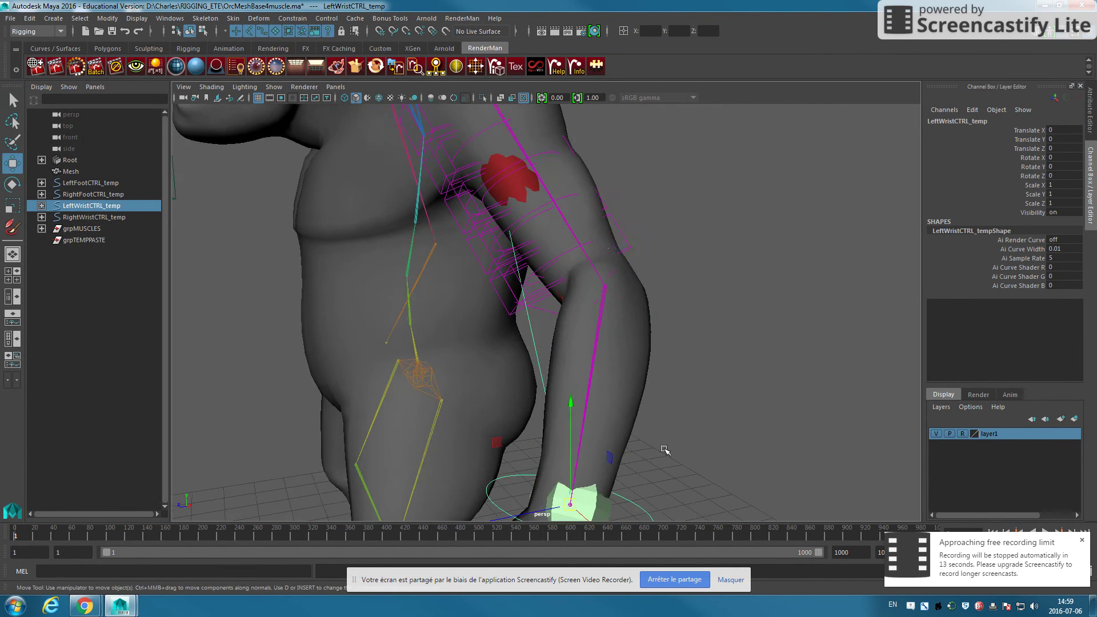
mouse_move(570, 504)
mouse_down()
mouse_move(533, 453)
mouse_move(416, 392)
mouse_move(359, 287)
mouse_up()
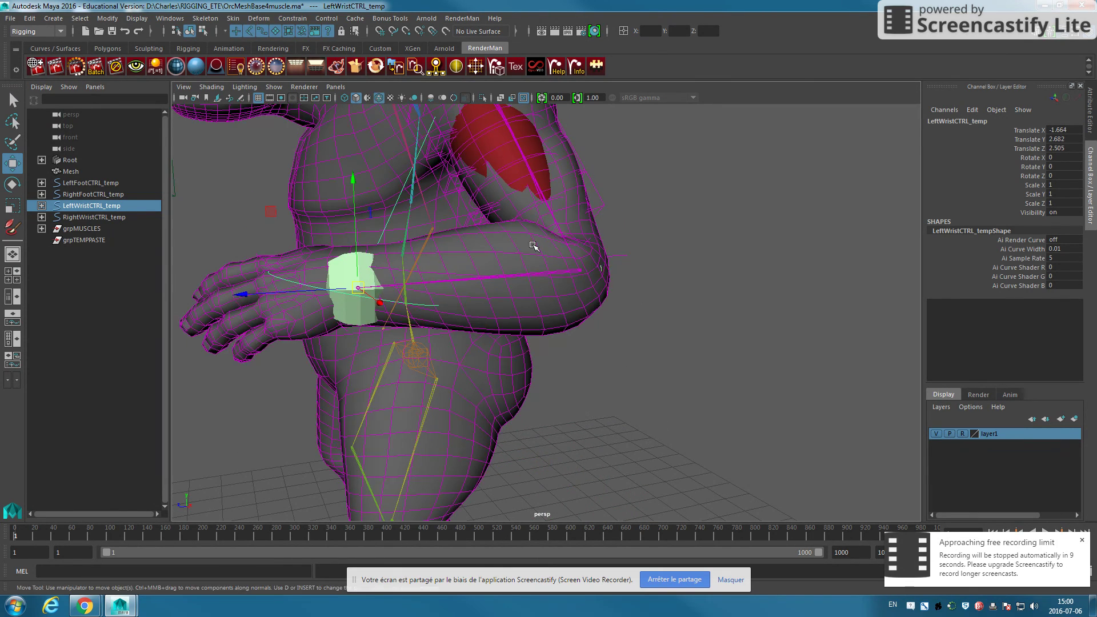
alt+right_drag(534, 246, 691, 330)
mouse_move(691, 331)
alt+mouse_down()
mouse_move(686, 379)
mouse_move(710, 228)
mouse_move(790, 398)
alt+mouse_up()
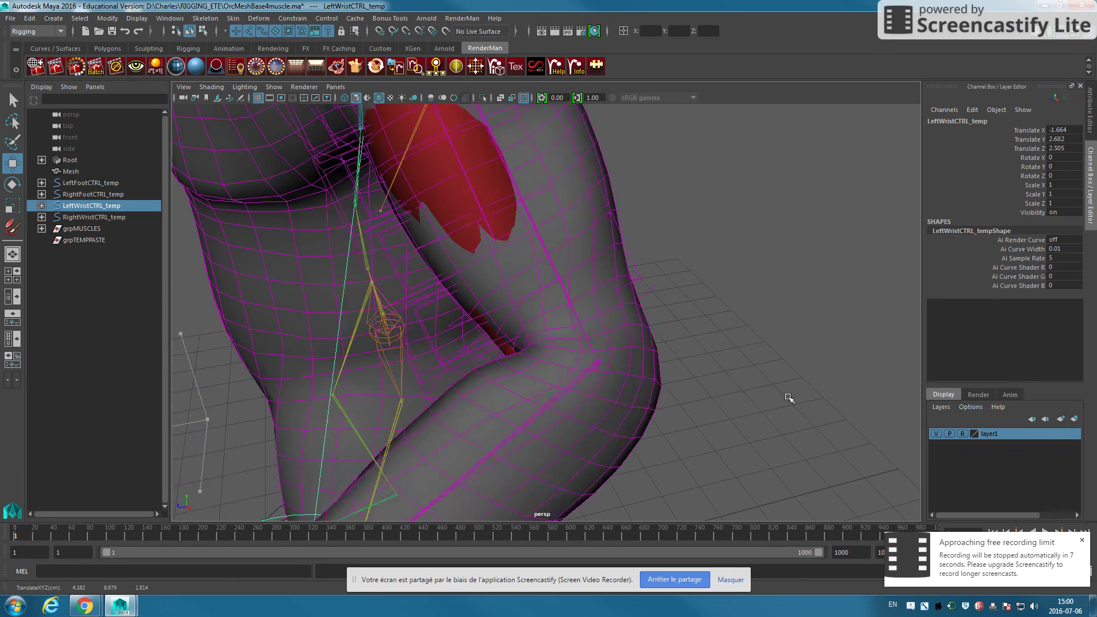
mouse_move(790, 399)
middle_down()
mouse_move(869, 486)
mouse_move(663, 319)
mouse_move(639, 211)
mouse_move(714, 279)
middle_up()
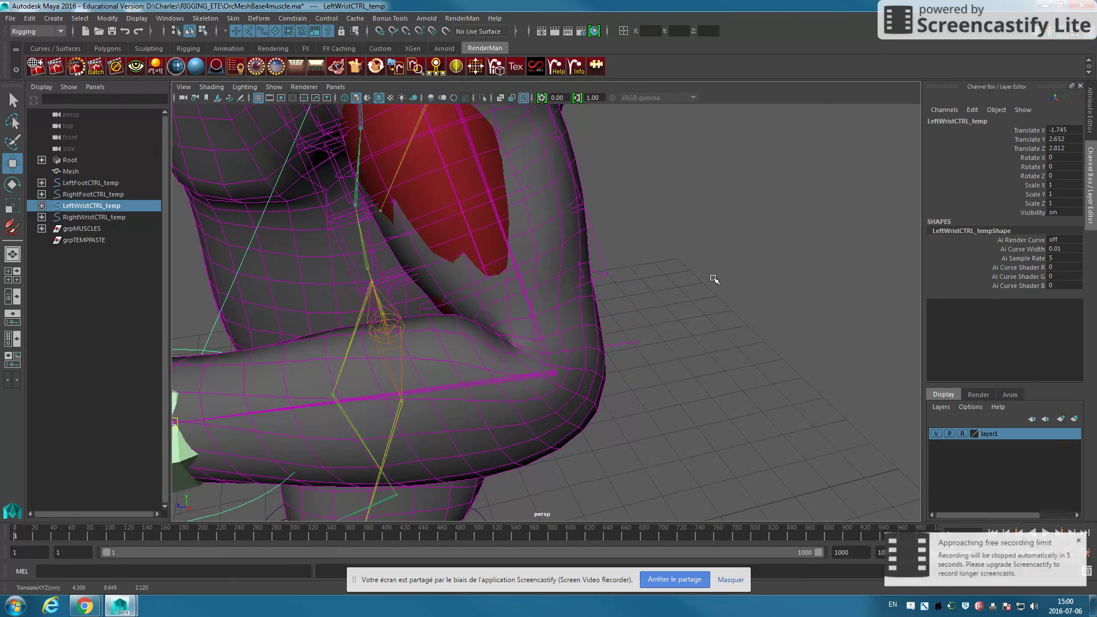
scroll(714, 279, down, 5)
alt+drag(714, 279, 680, 274)
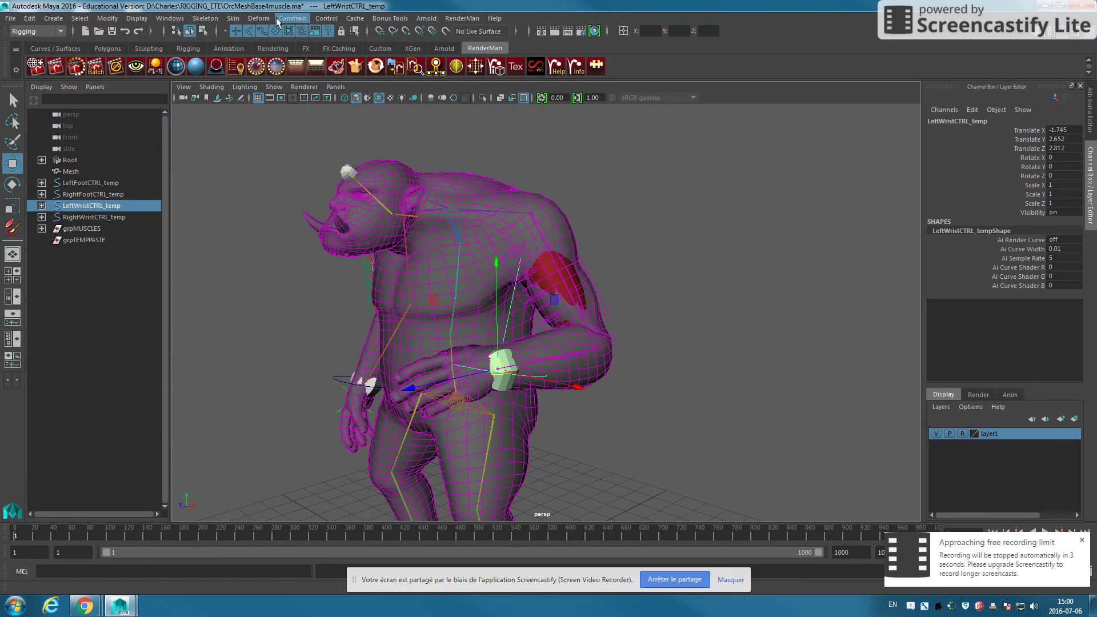
click(40, 31)
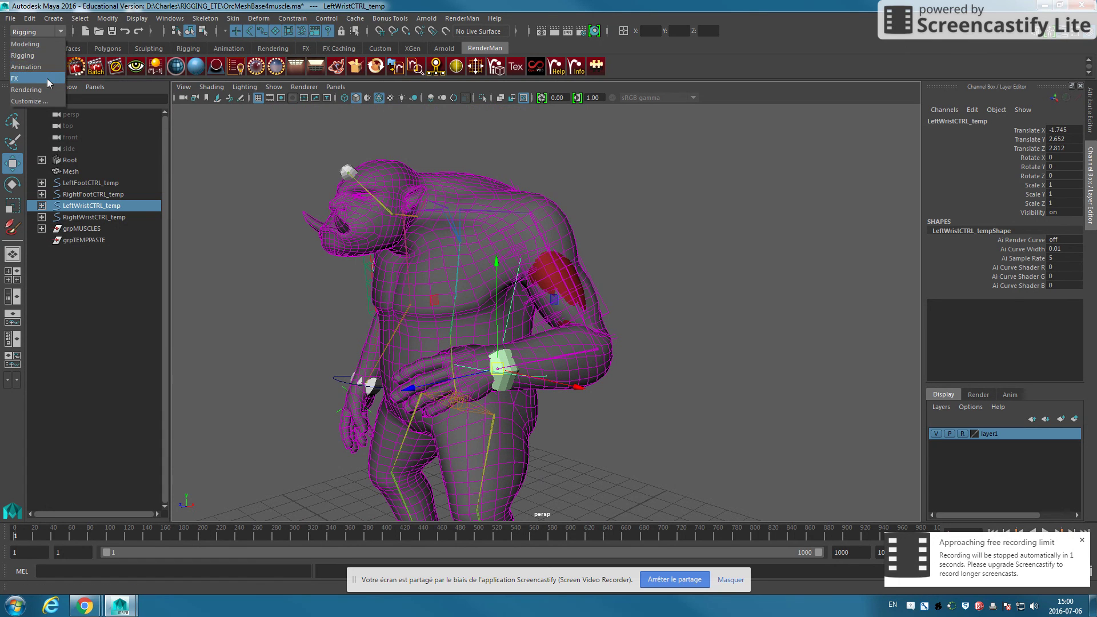